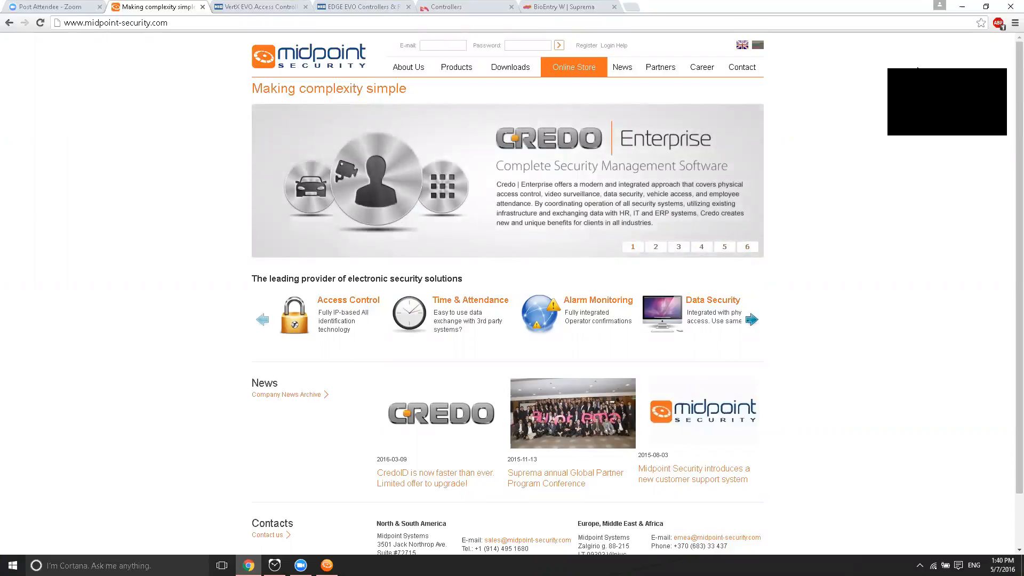
Step: Review the Technology Partners page, then the open HID VertX EVO, EDGE EVO, Mercury controllers and Suprema BioEntry W product pages
mouse_move(669, 68)
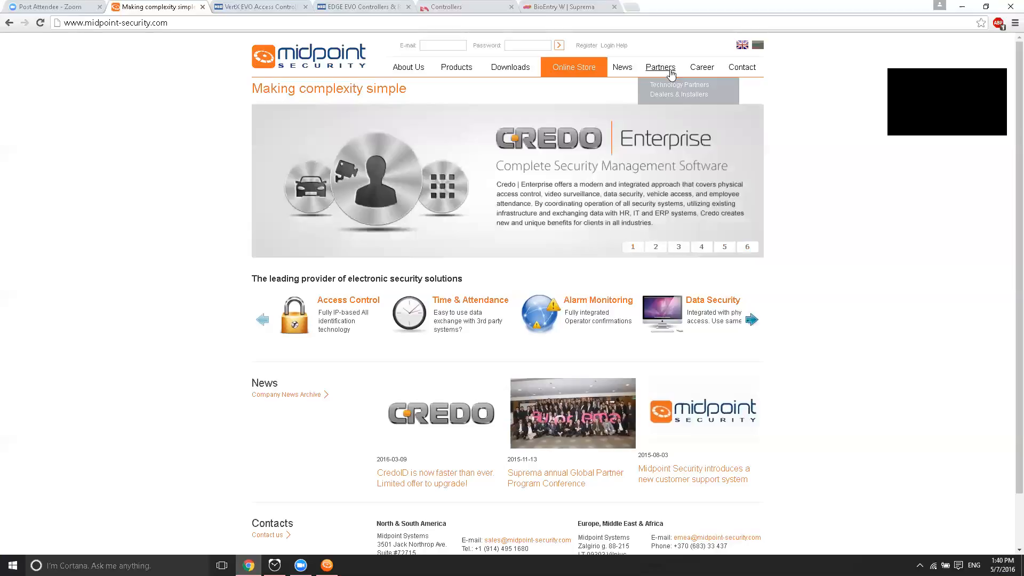
left_click(670, 87)
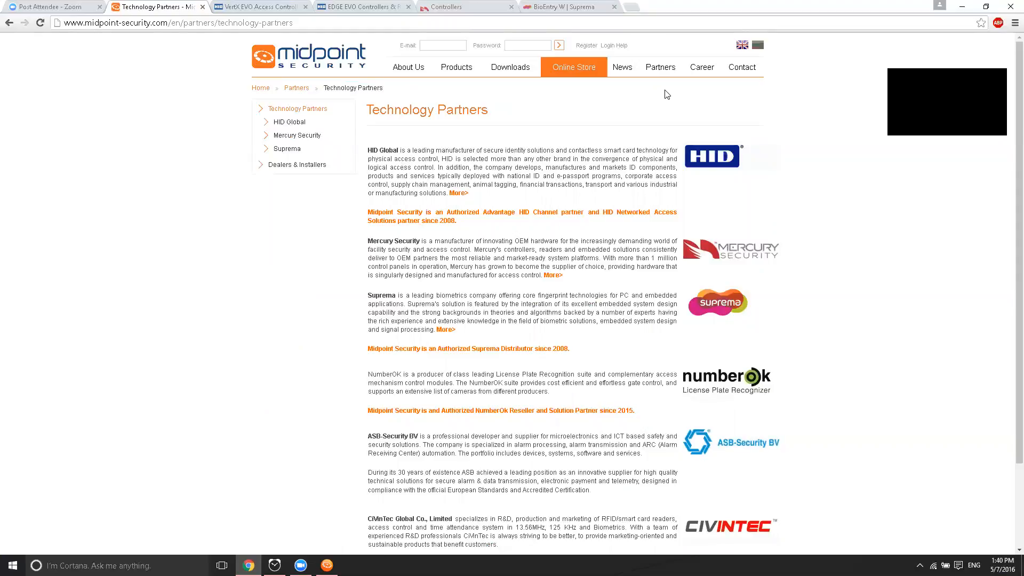
left_click(261, 7)
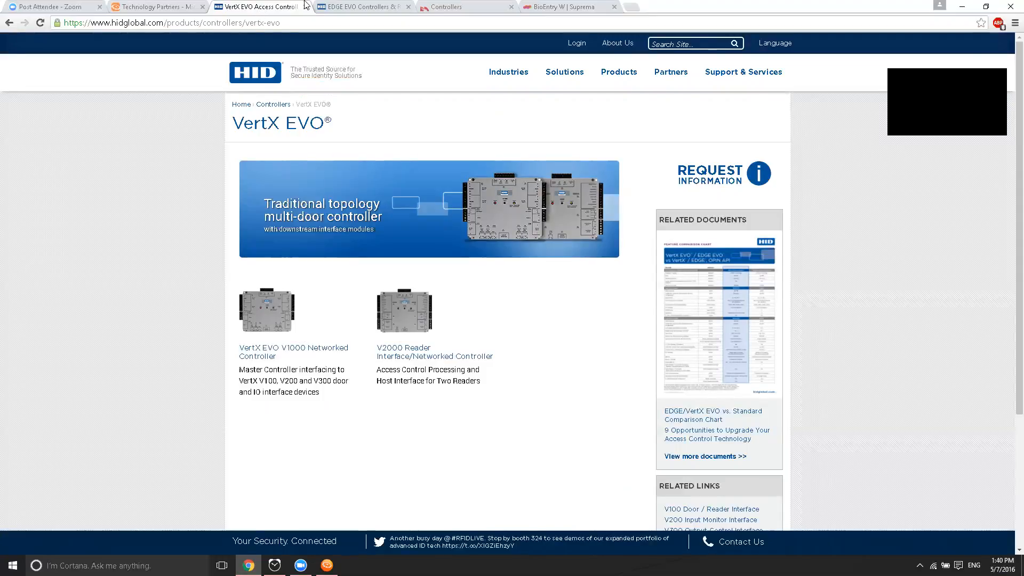
left_click(341, 6)
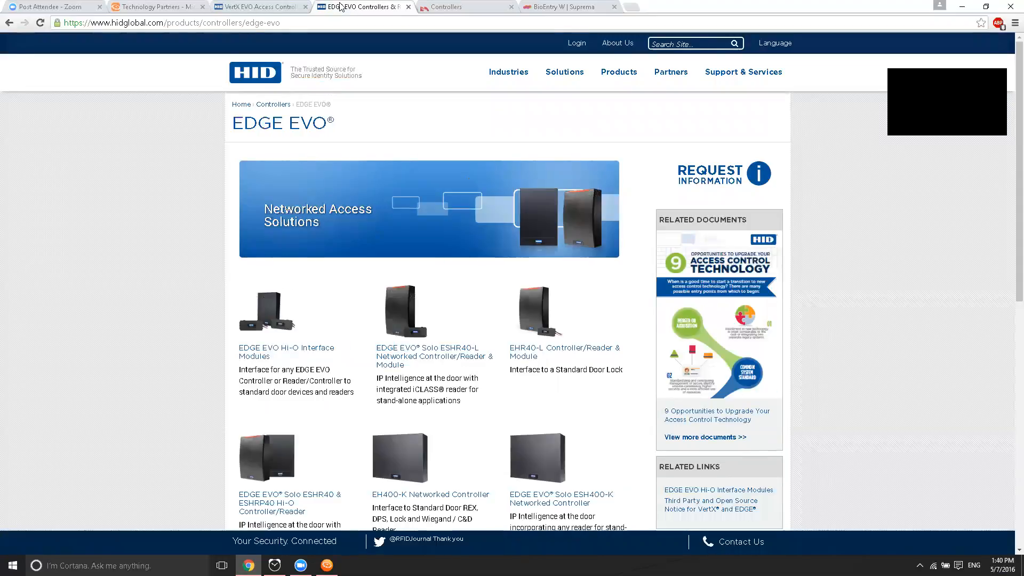
left_click(442, 6)
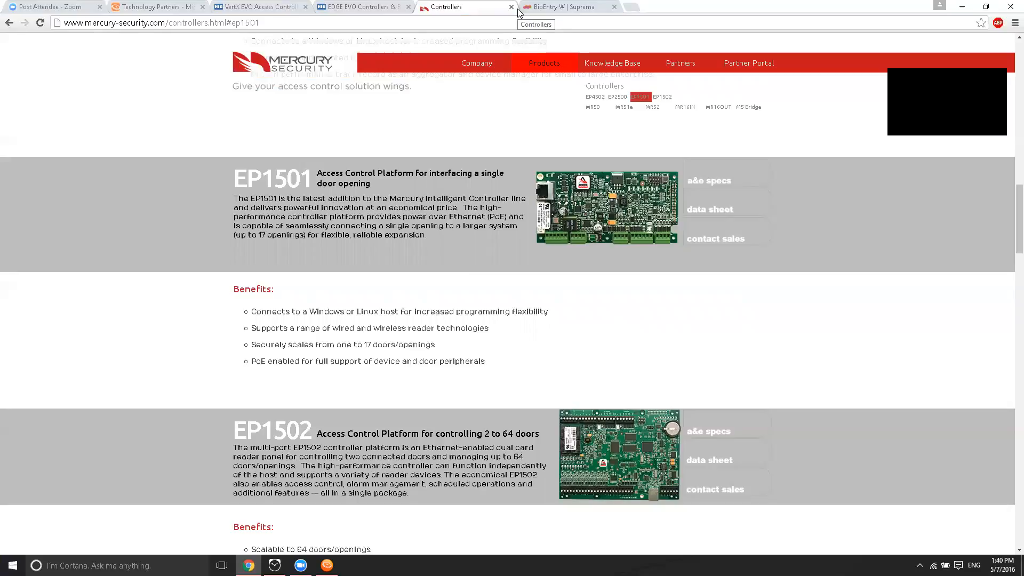
left_click(571, 5)
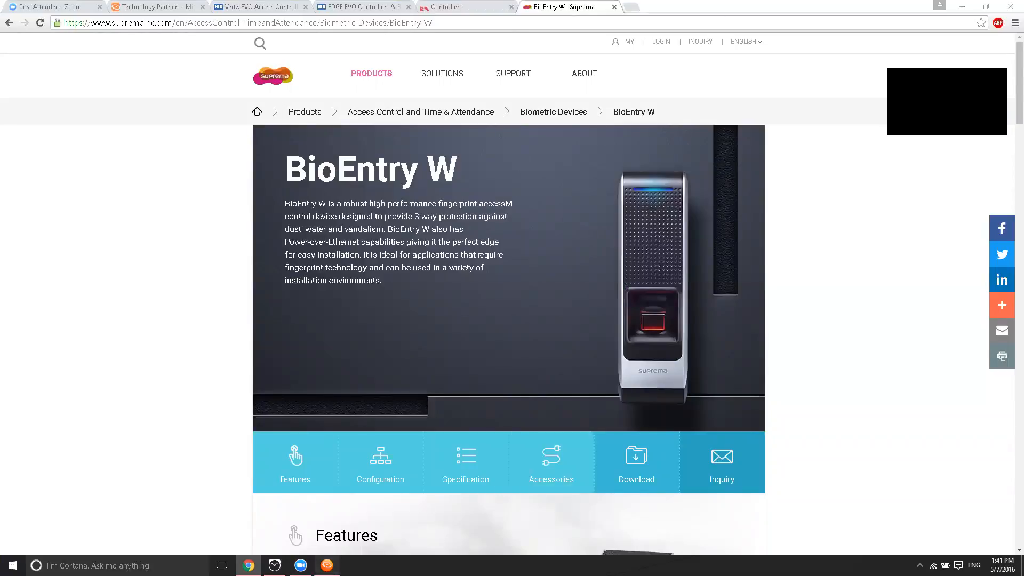
Step: Switch to CredoID, open the details of the out-of-sync controller and upload all data to it
left_click(327, 565)
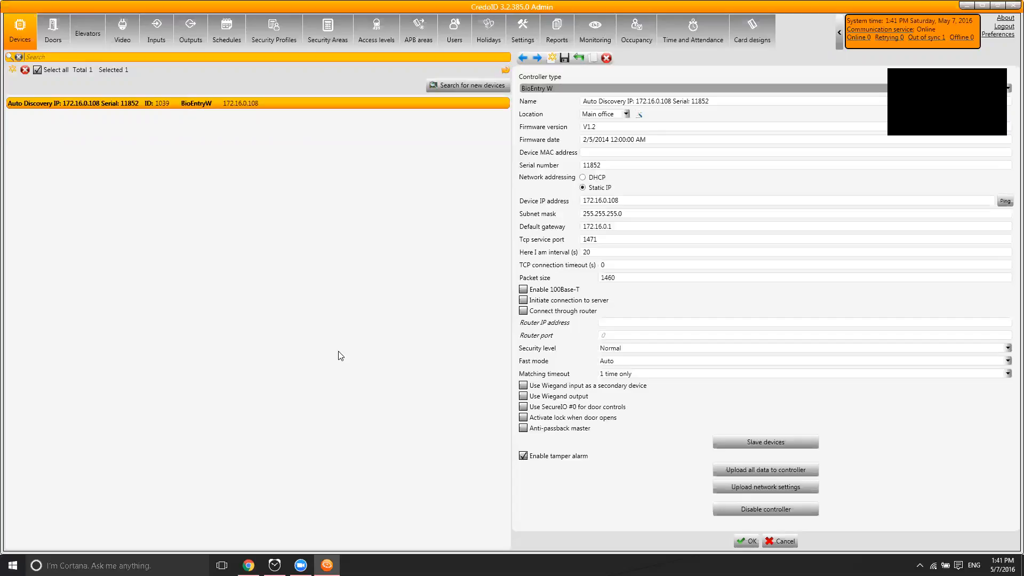
left_click(936, 37)
left_click(576, 194)
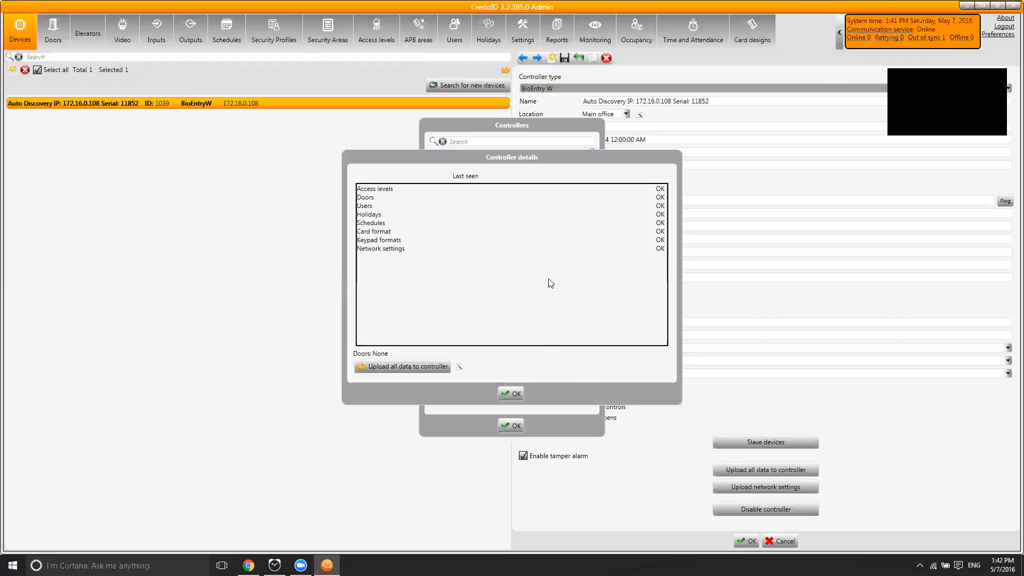
left_click(433, 376)
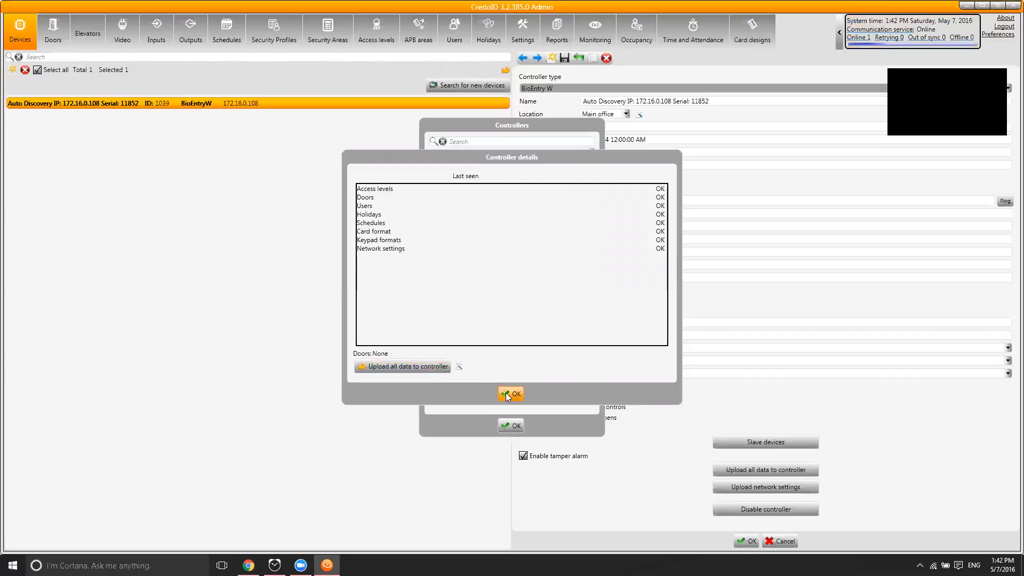
left_click(510, 393)
left_click(509, 426)
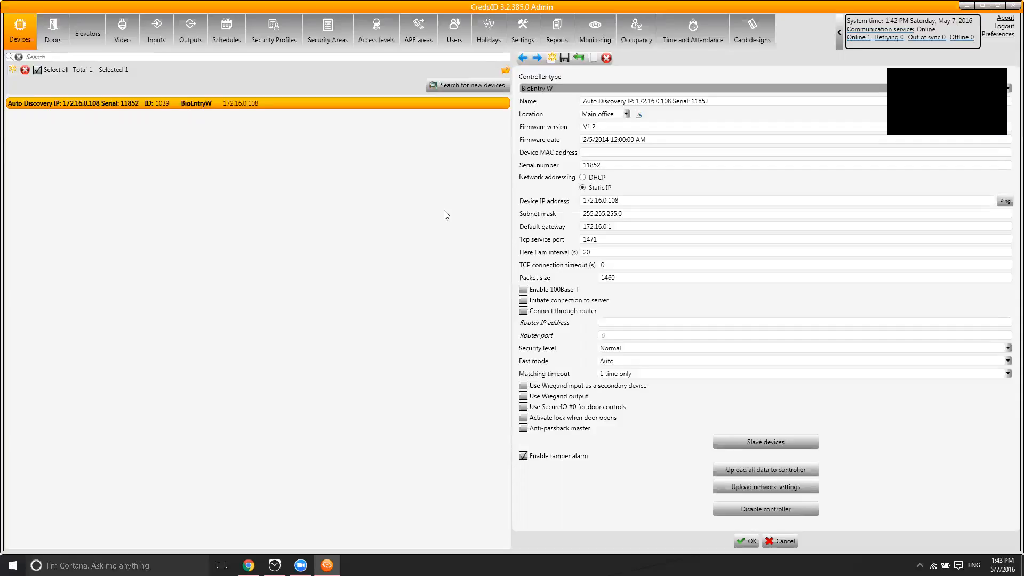
Step: Add a new door and assign the BioEntry W at 172.16.0.108 as its entry device
left_click(53, 32)
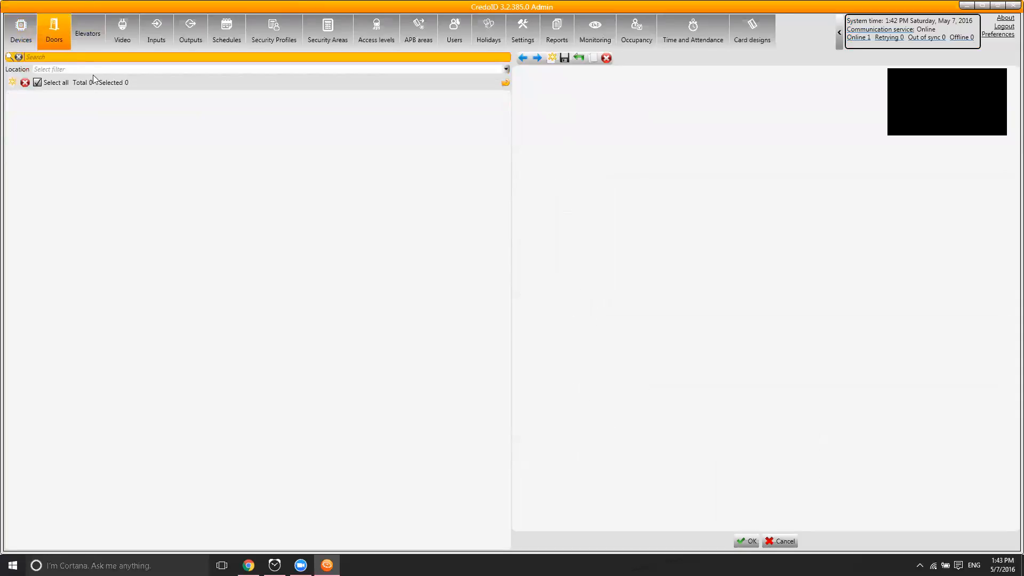
left_click(12, 82)
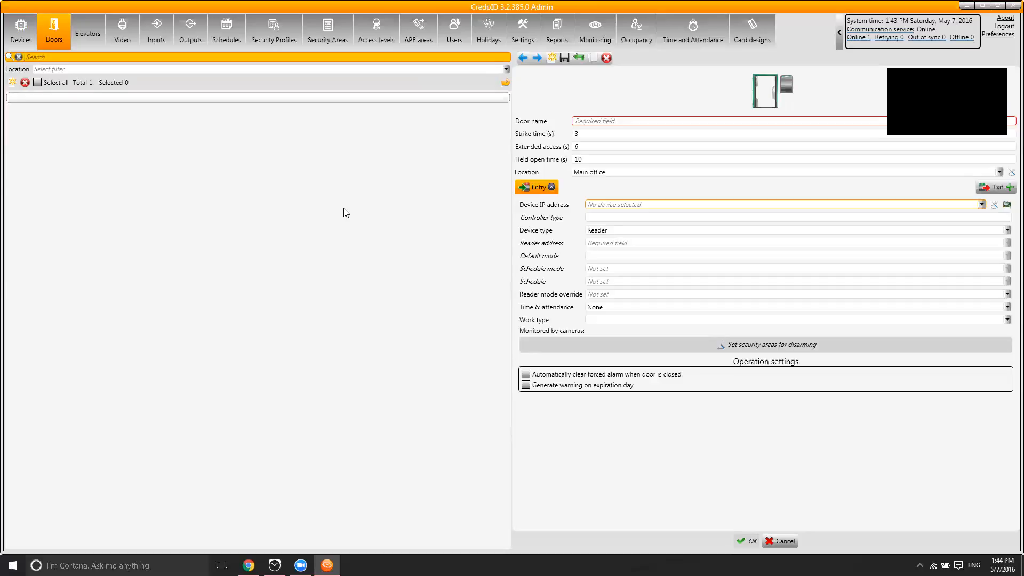
left_click(608, 208)
left_click(611, 229)
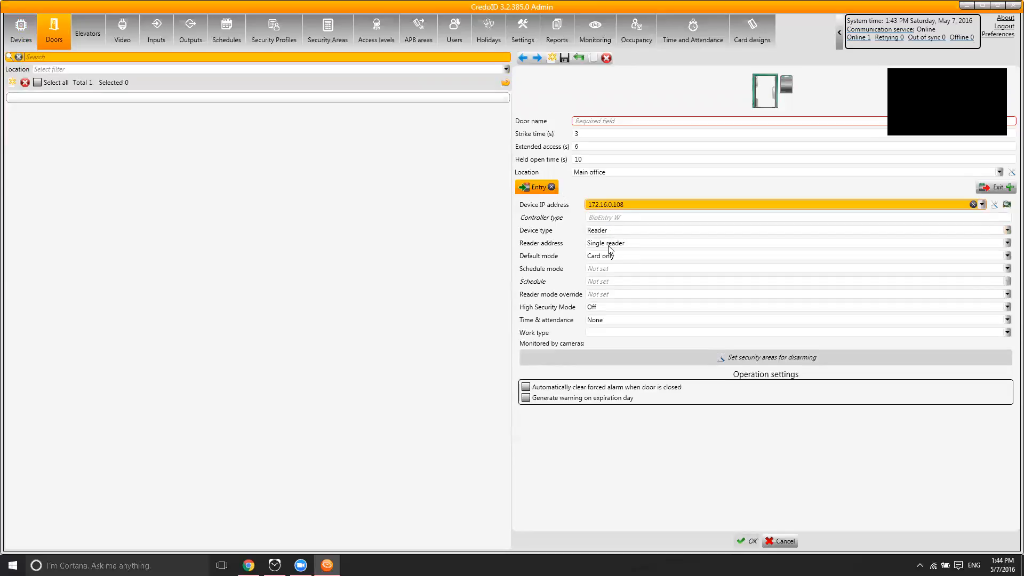
left_click(606, 209)
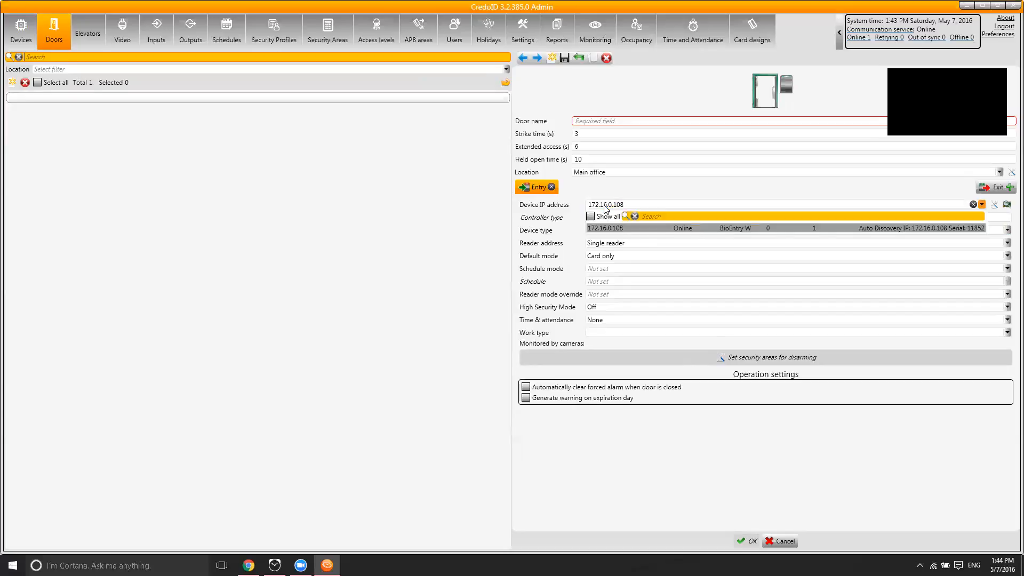
left_click(606, 209)
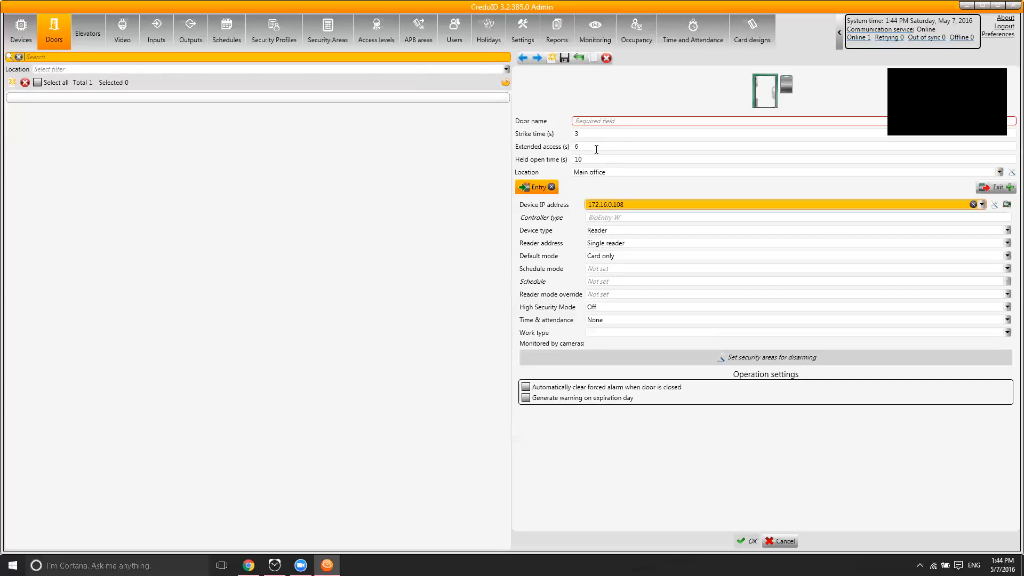
Step: Name the door "Test door", set its default mode to Card or fingerprint and save it
left_click(597, 121)
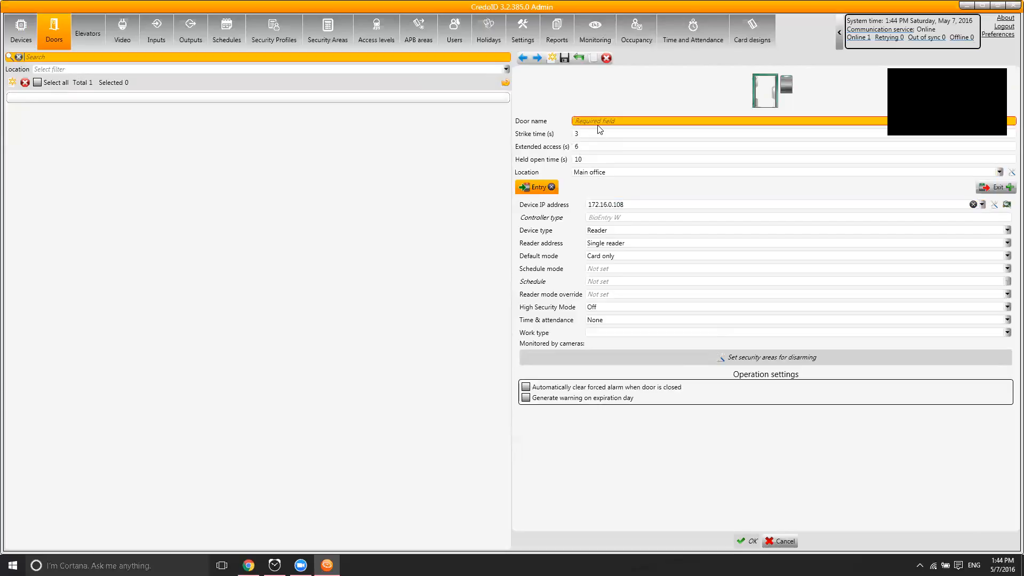
type("Test door")
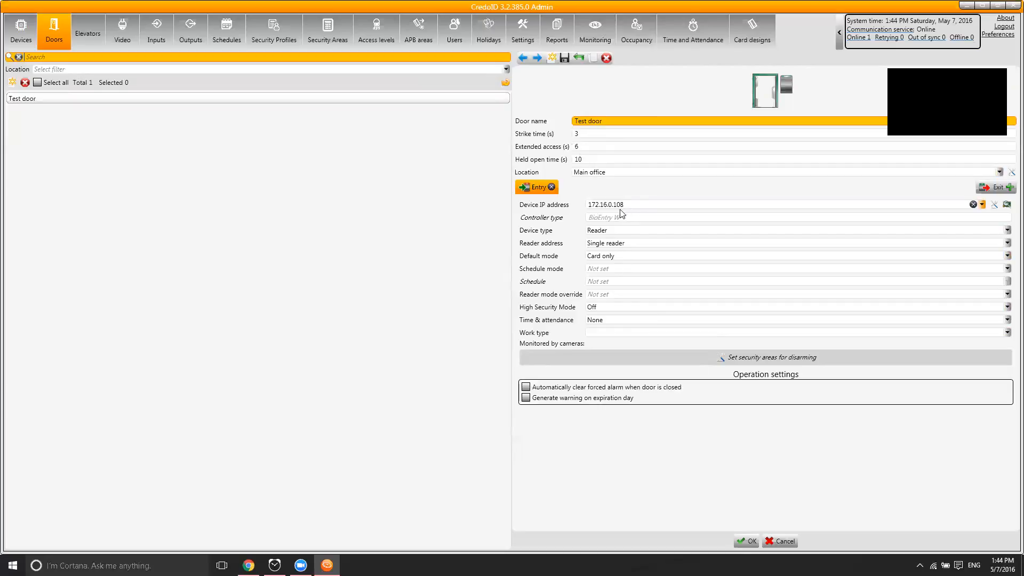
left_click(622, 257)
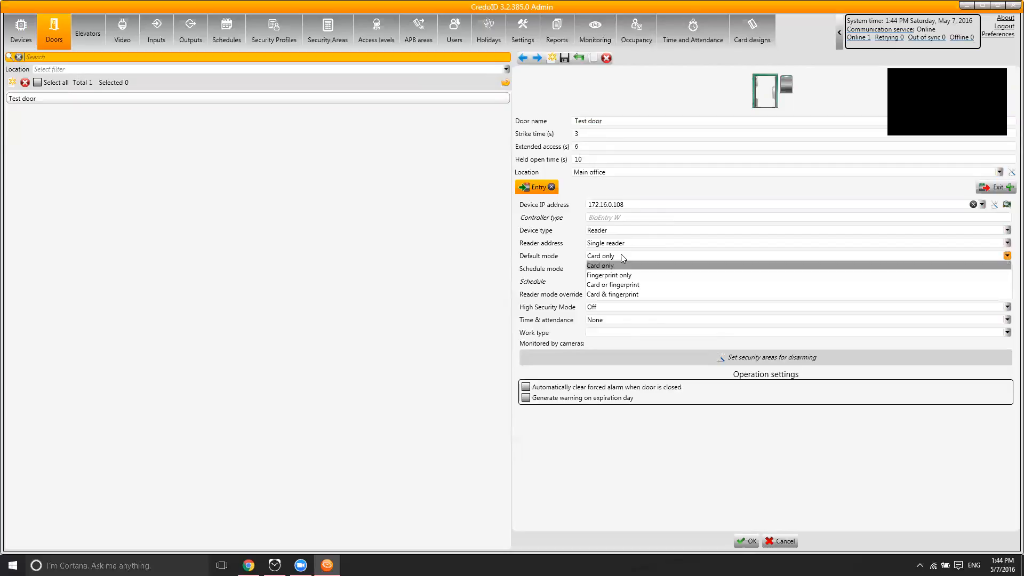
left_click(634, 286)
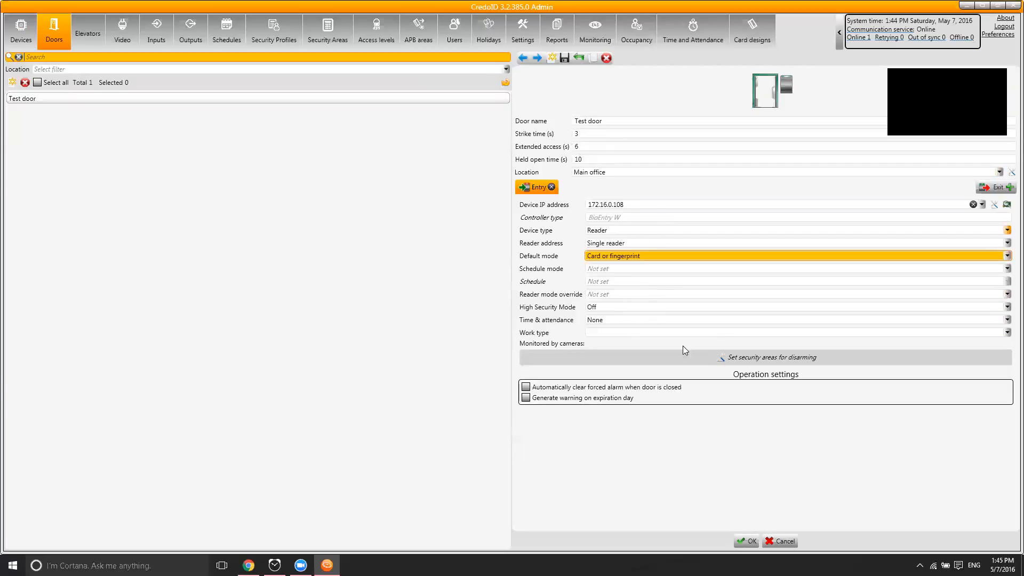
left_click(744, 541)
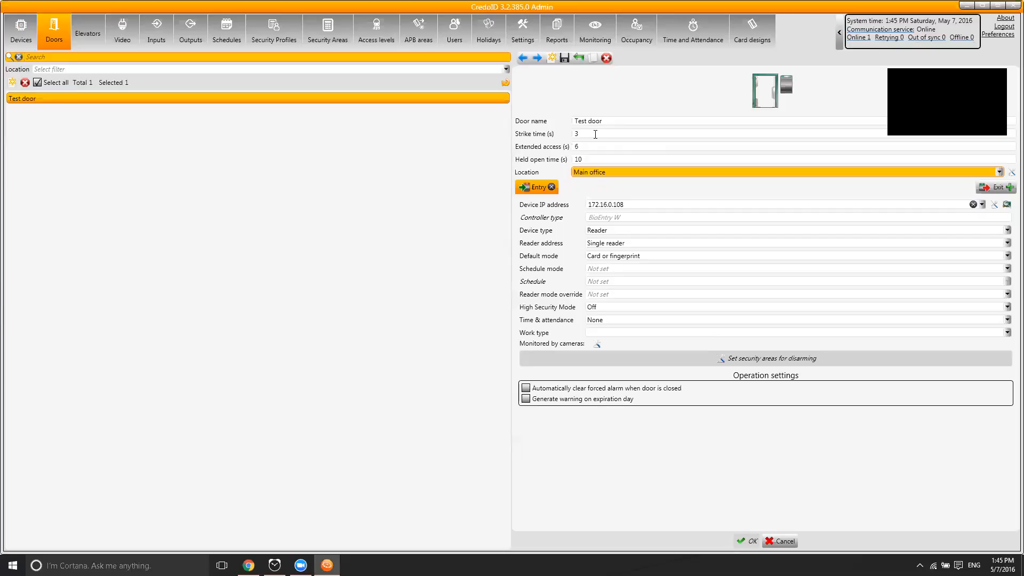
Step: Create a new monitoring map named "First floor" with the F1 icon
left_click(590, 39)
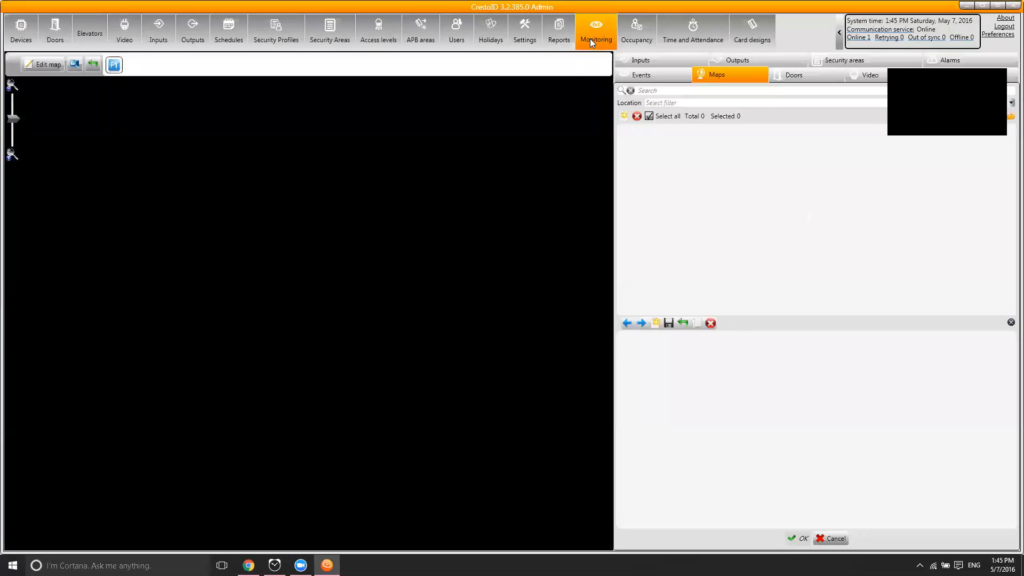
left_click(623, 116)
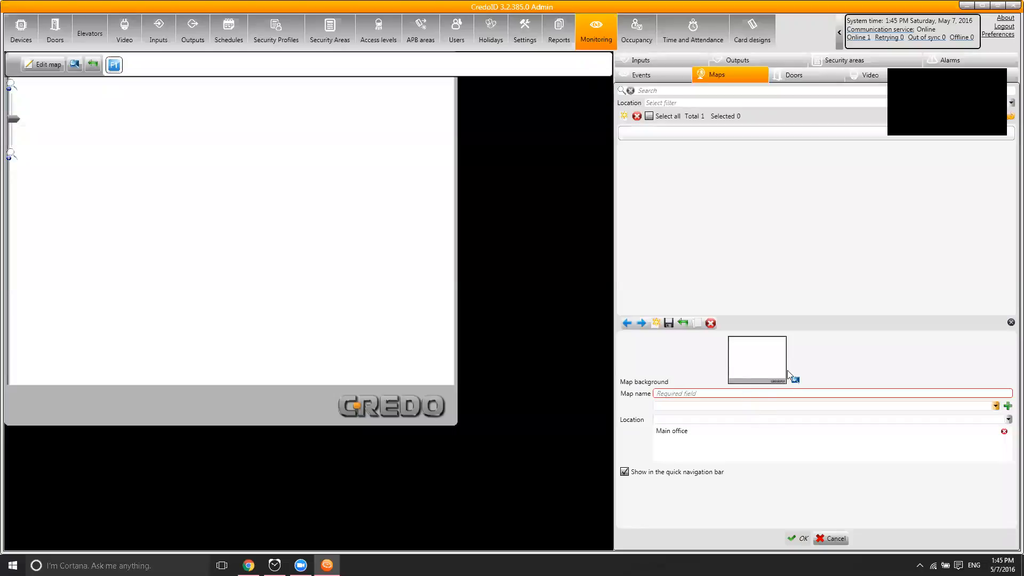
left_click(717, 394)
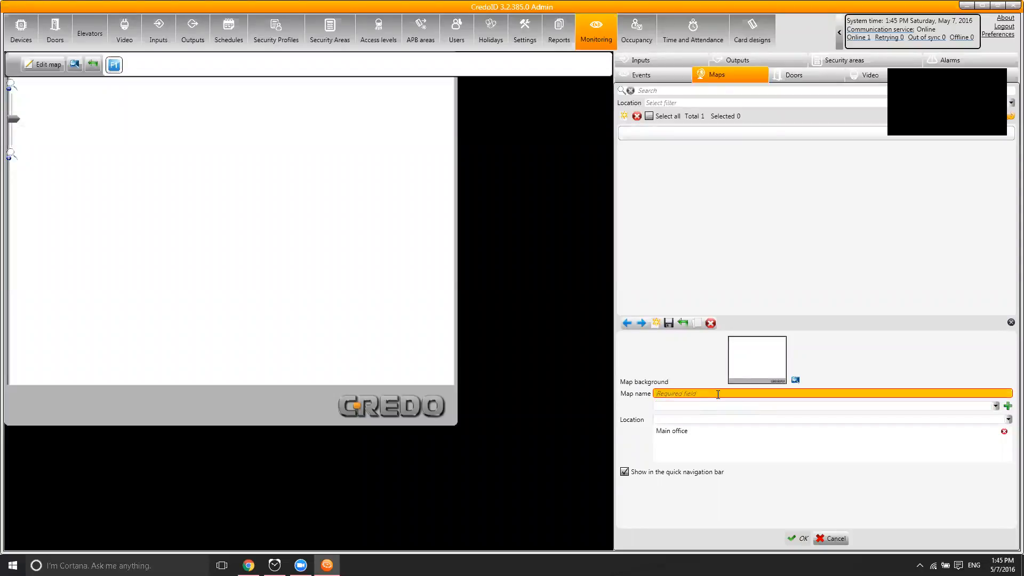
type("M")
key("BackSpace")
type("First")
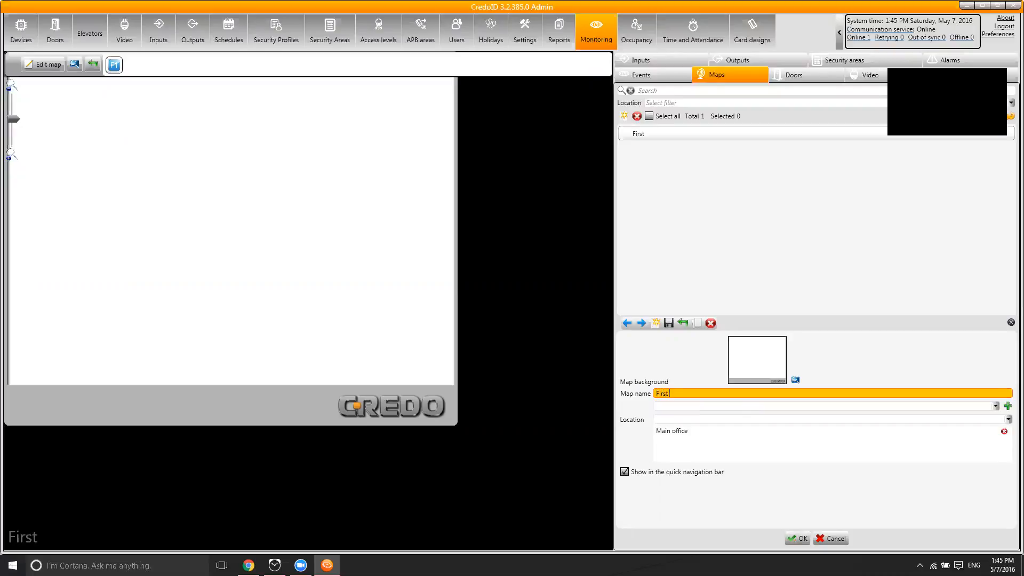
type(" floor")
left_click(771, 407)
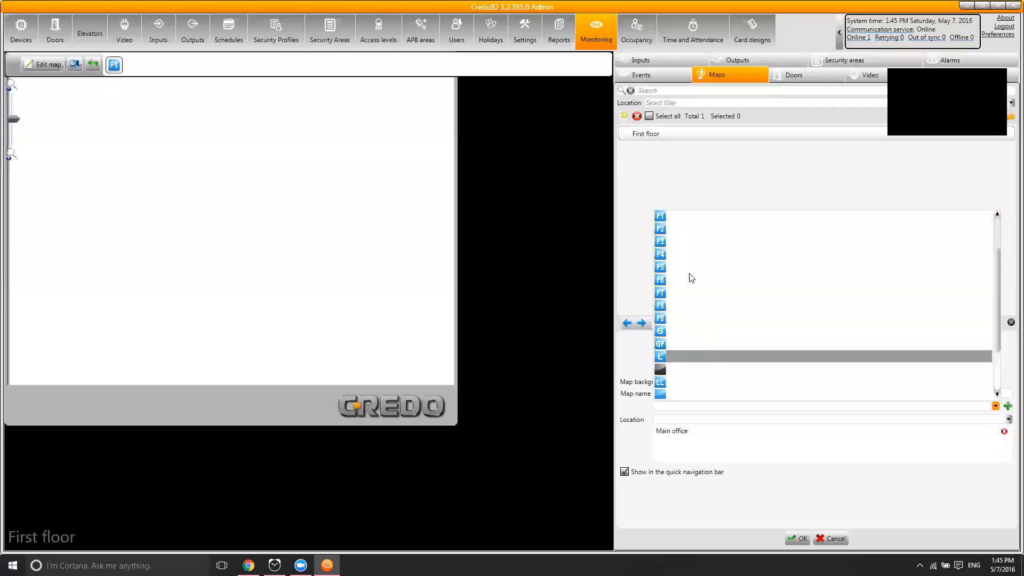
left_click(684, 217)
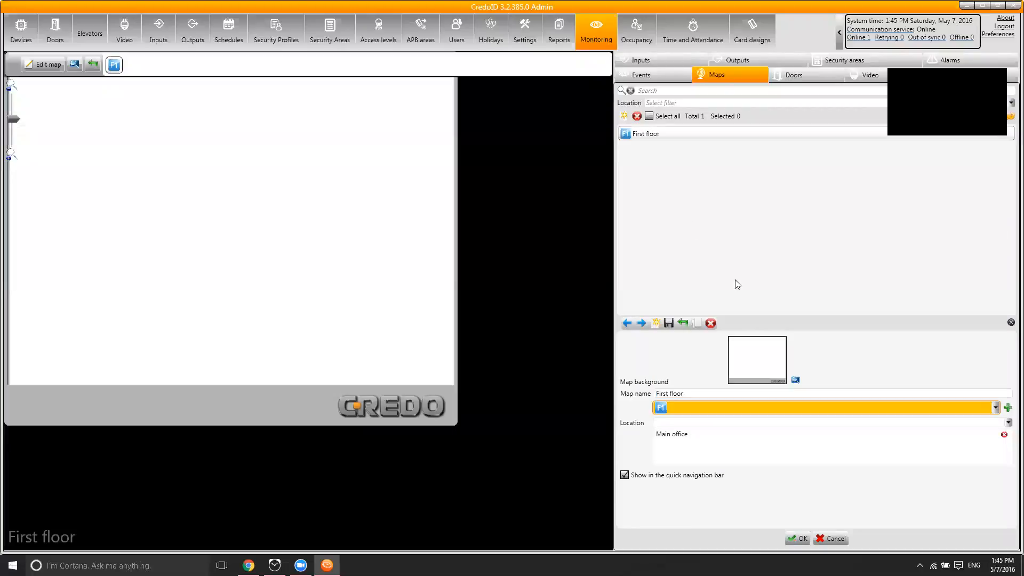
Step: Load the four-unit floor plan image as the First floor map's background and save the map
left_click(795, 379)
double_click(256, 131)
left_click(794, 537)
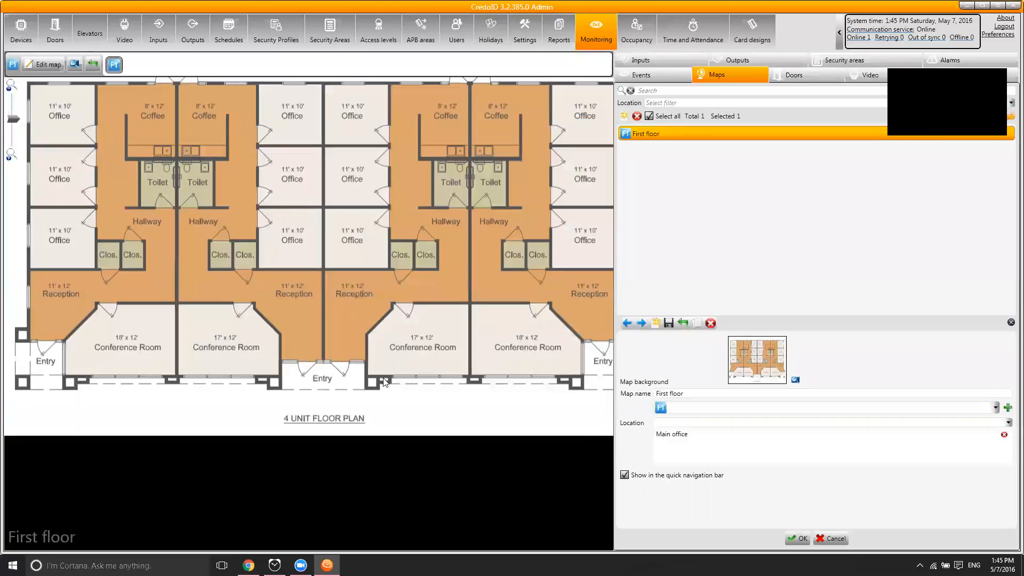
Step: Place the Test door on the First floor map beside the central entry and save the map
left_click(44, 64)
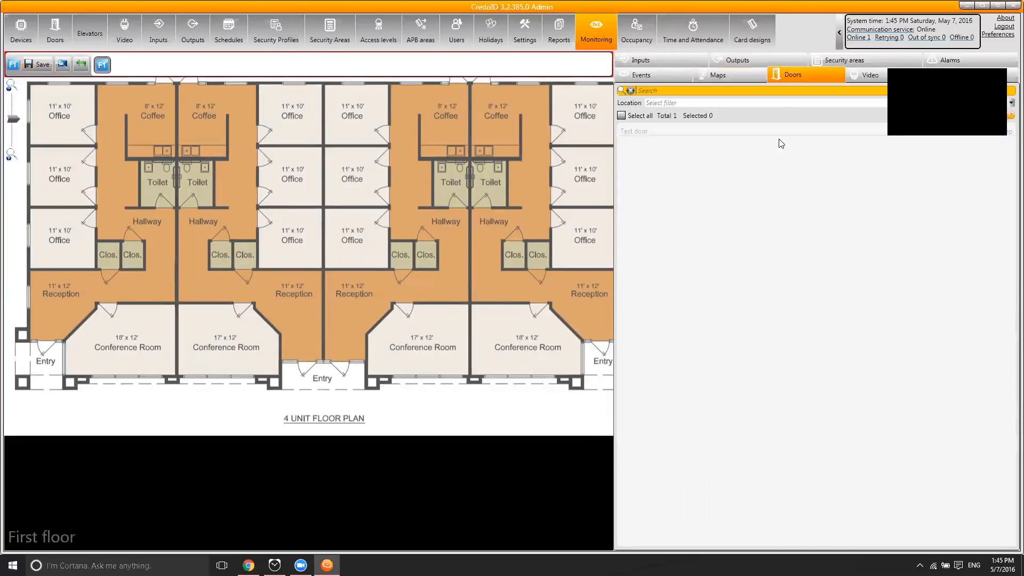
left_click(692, 130)
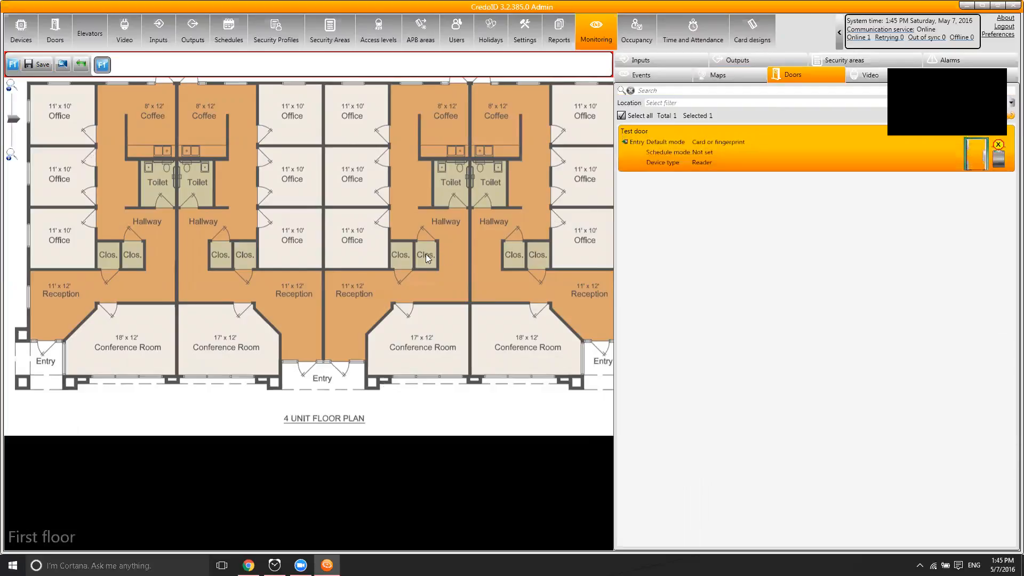
left_click_drag(730, 149, 282, 322)
left_click(38, 64)
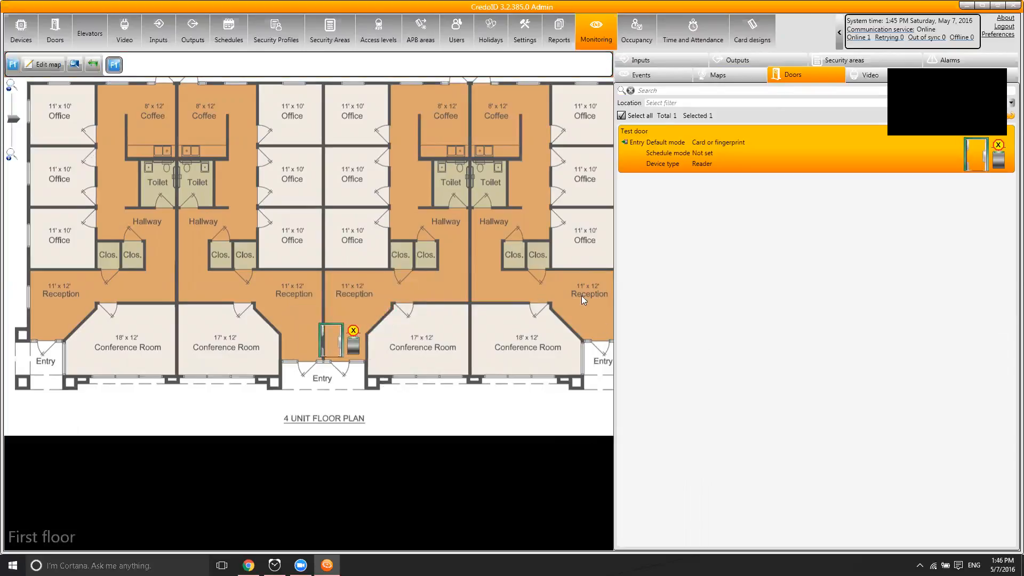
Step: Examine the monitoring events, expanding the latest access denied, controller found and controller online entries
left_click(654, 78)
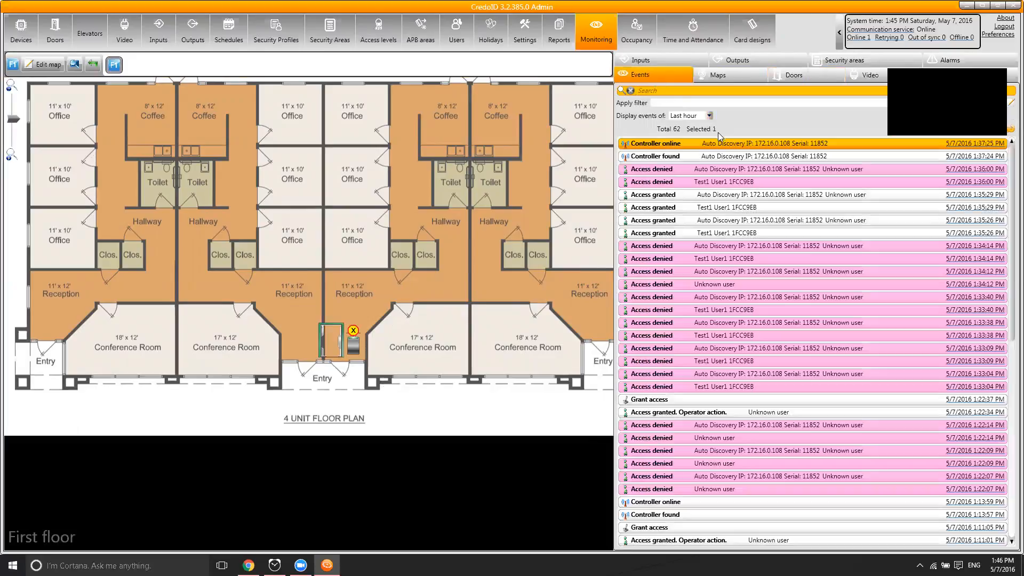
left_click(711, 167)
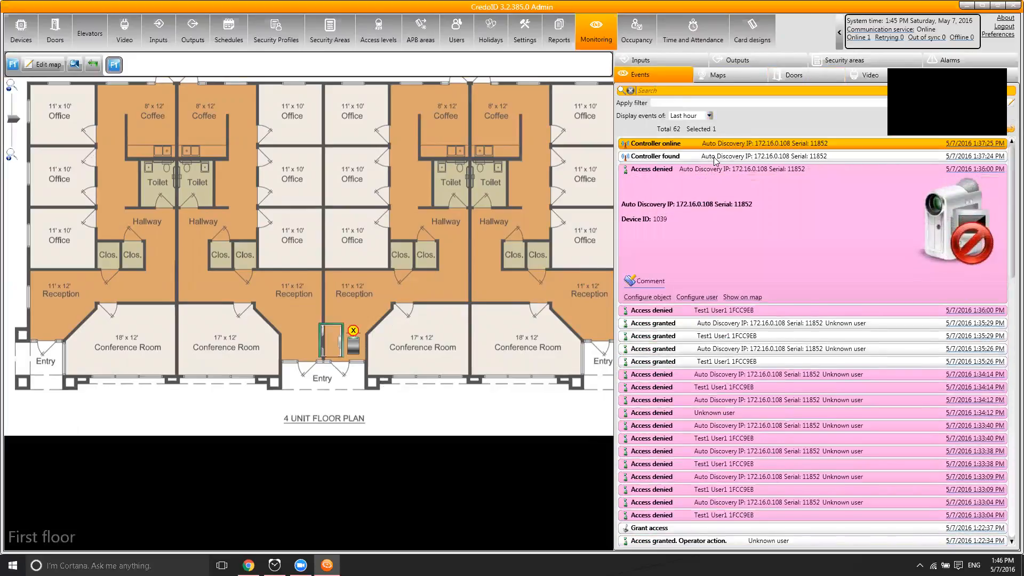
left_click(714, 160)
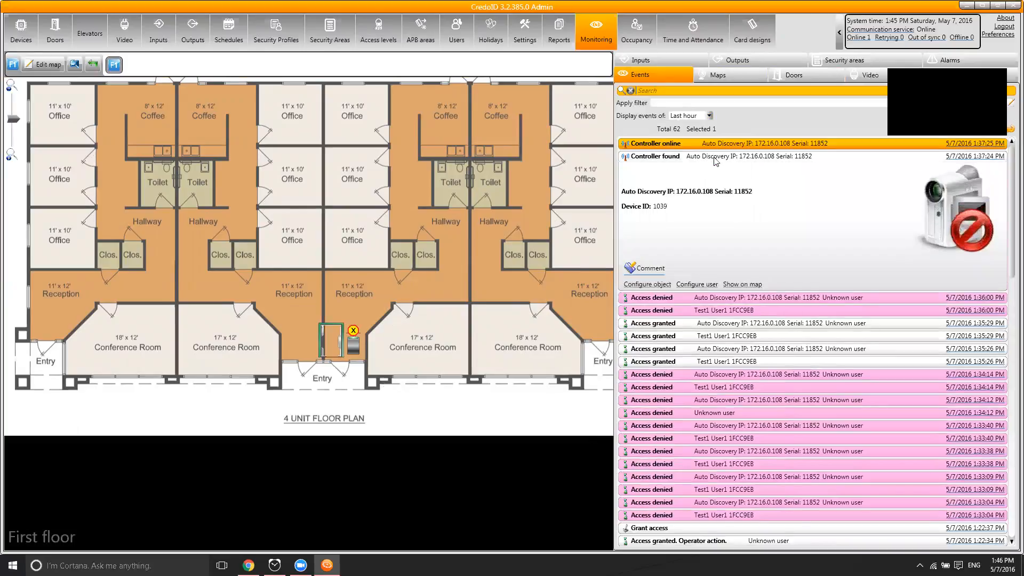
left_click(695, 181)
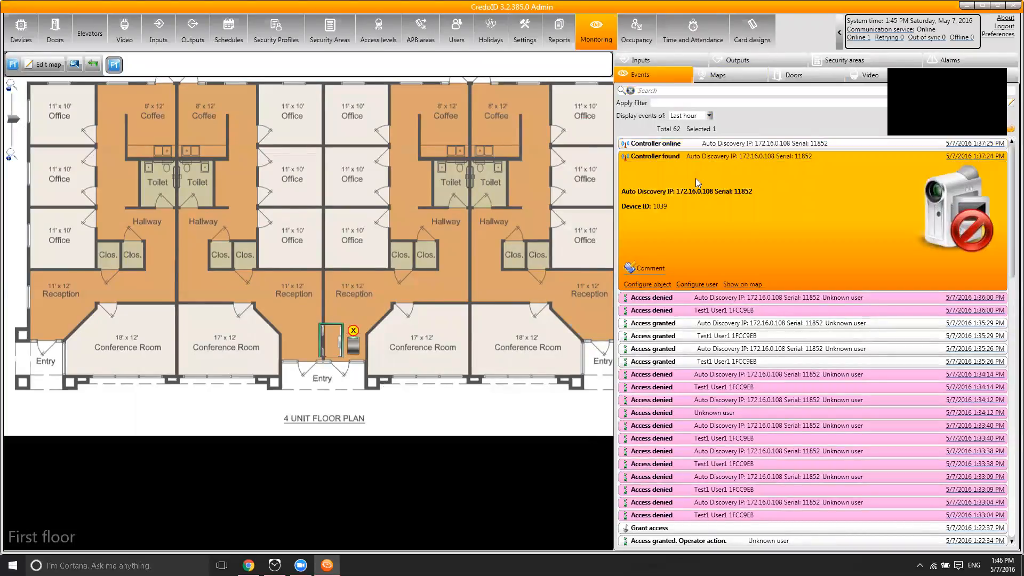
left_click(652, 144)
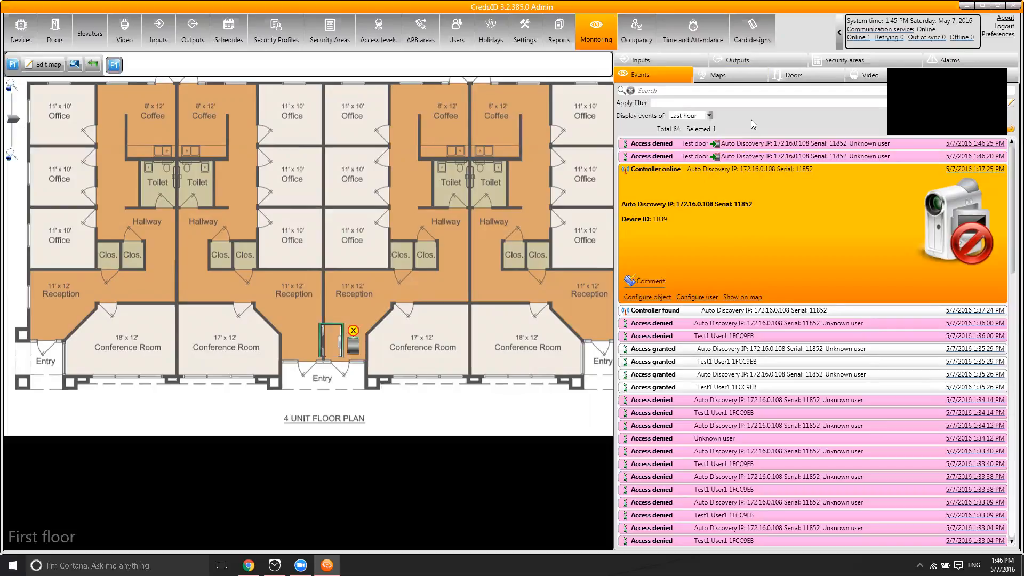
Step: Expand the latest access denied event and manually grant access through the Test door's reader on the First floor map
left_click(722, 144)
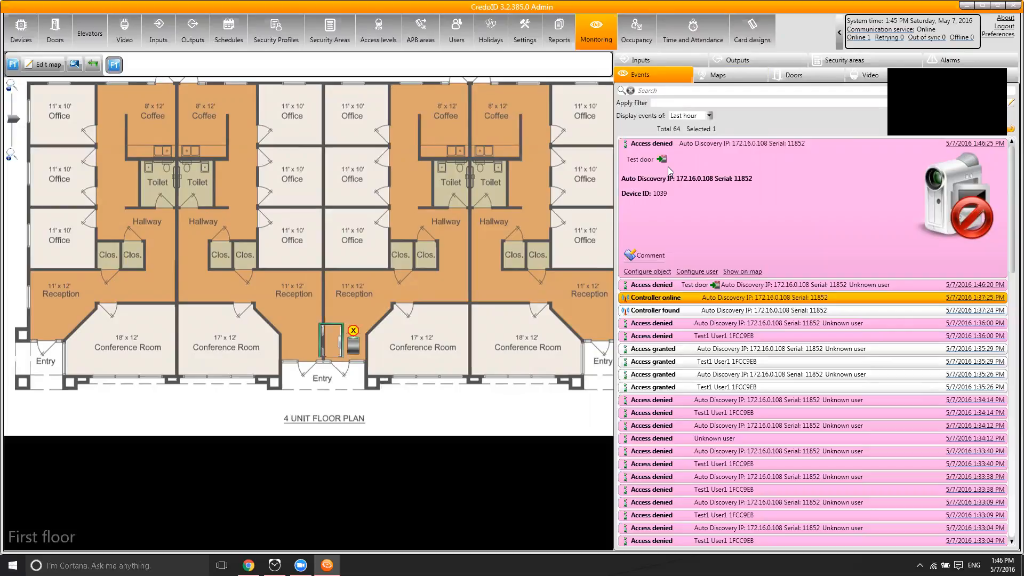
left_click(354, 345)
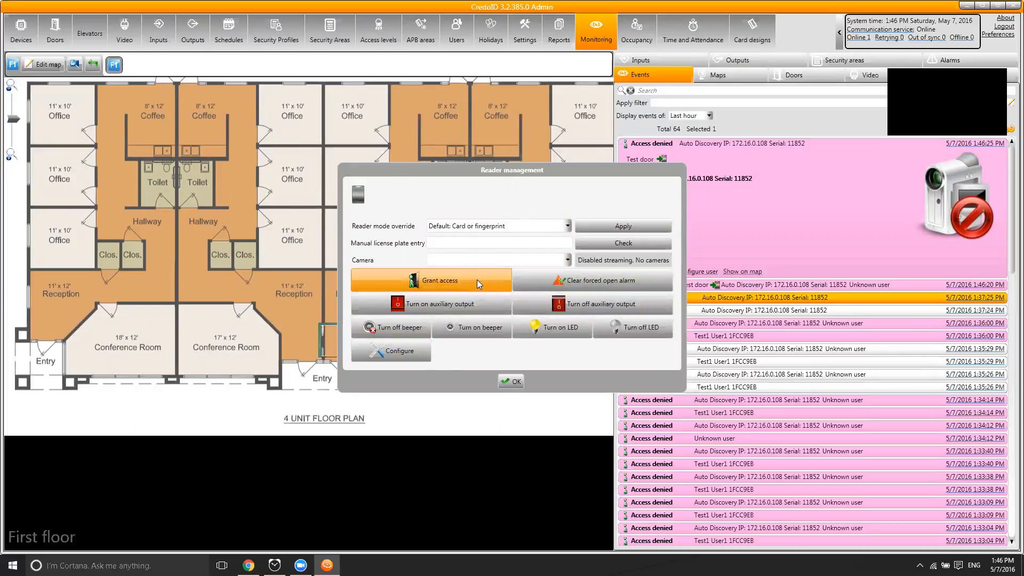
left_click(435, 282)
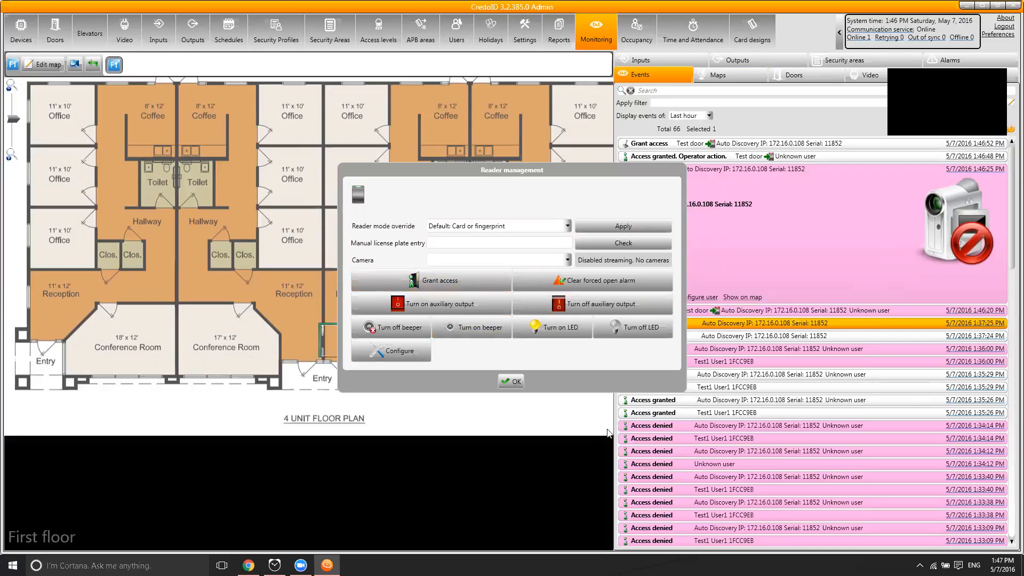
left_click(510, 381)
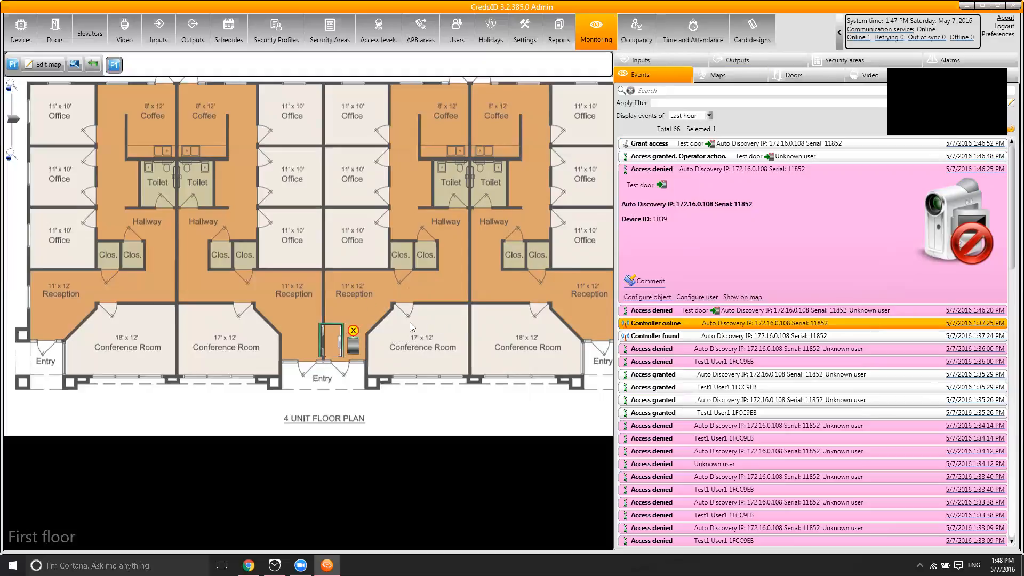
Step: Create a new schedule named "Business hours"
left_click(244, 27)
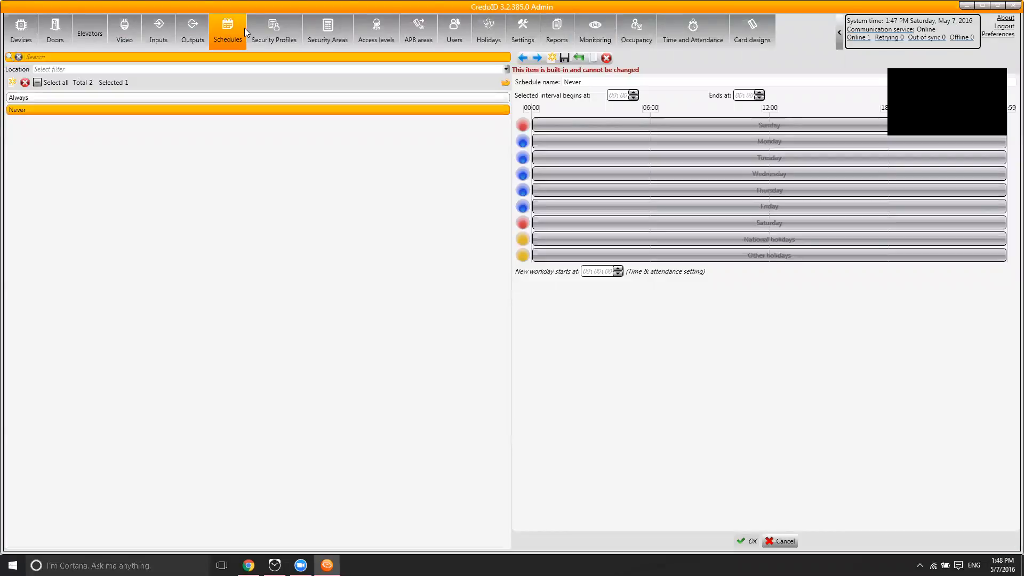
left_click(11, 84)
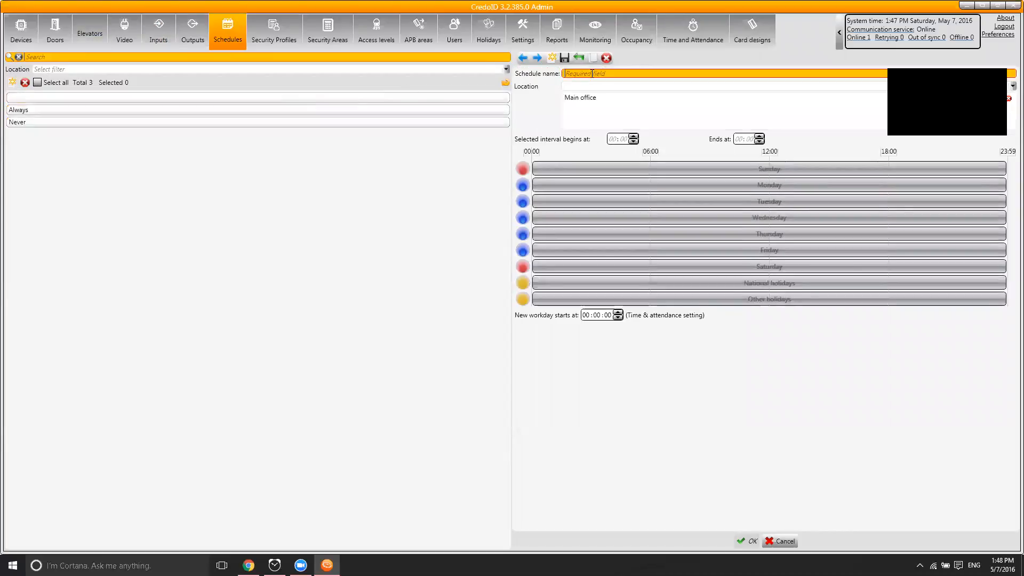
left_click(591, 73)
type("Business hours")
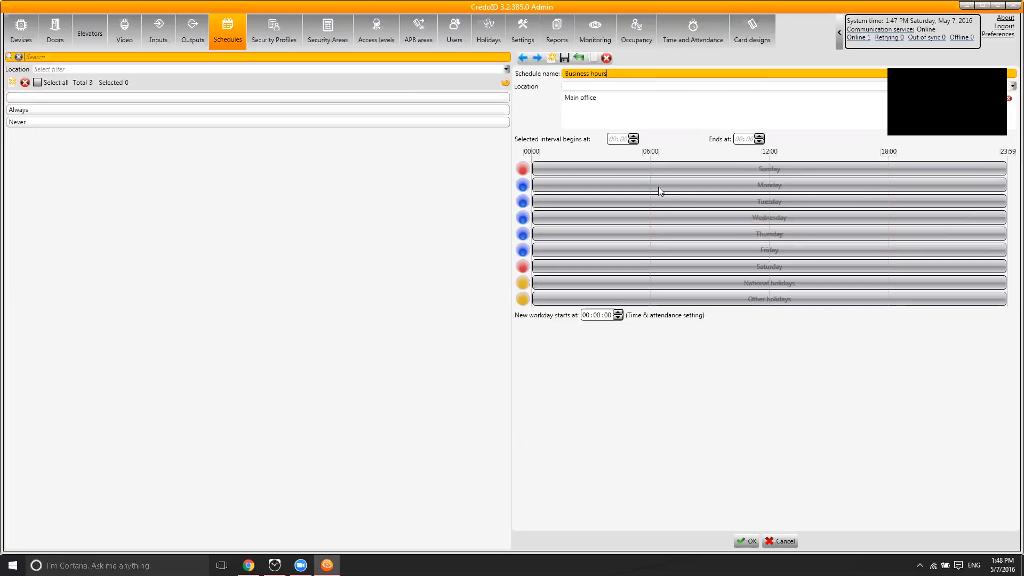
Step: Add one interval per day from Monday to Saturday and stretch them all to run from about 05:55 to 18:00
left_click_drag(678, 185, 853, 185)
left_click_drag(715, 201, 875, 201)
left_click_drag(735, 217, 846, 217)
mouse_move(733, 233)
left_mouse_down()
mouse_move(862, 234)
mouse_move(883, 243)
left_mouse_up()
left_click_drag(721, 266, 920, 266)
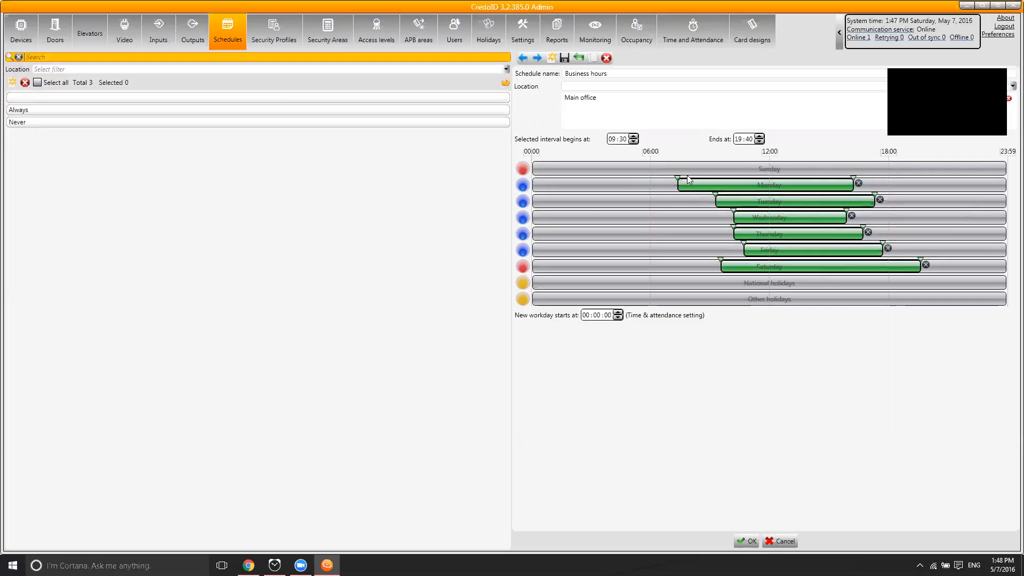
left_click_drag(676, 177, 649, 178)
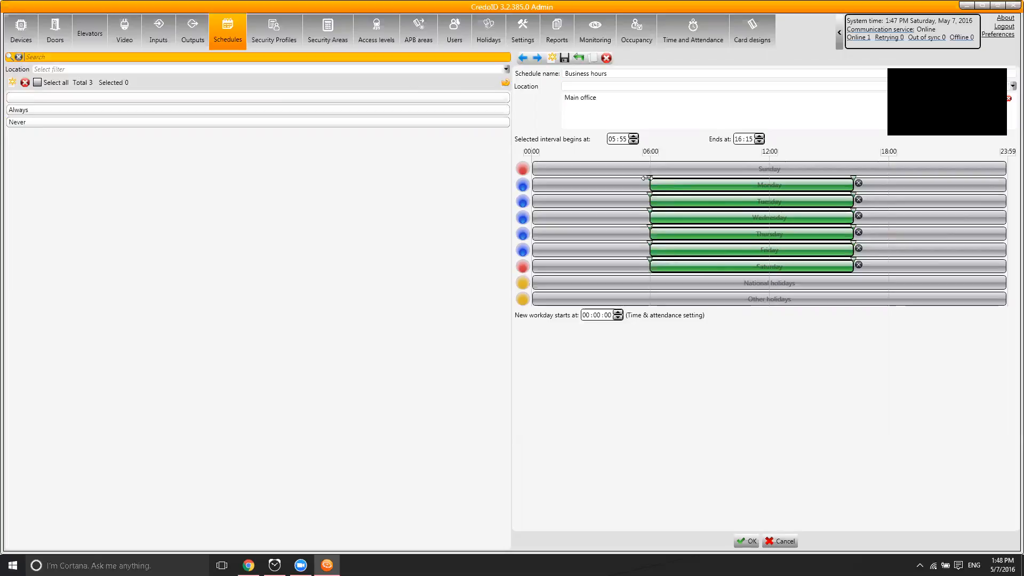
left_click_drag(853, 184, 887, 184)
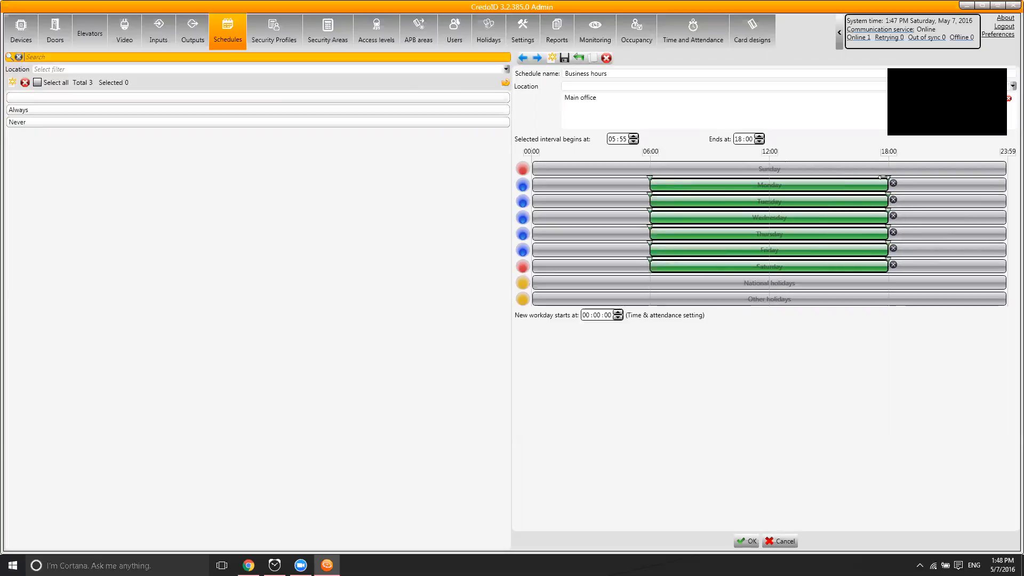
Step: Set the Monday to Saturday intervals to begin at 06:00 and save the Business hours schedule
left_click(633, 140)
left_click(633, 140)
left_click(633, 142)
left_click(632, 143)
left_click(632, 142)
left_click(633, 143)
left_click(632, 142)
left_click(632, 142)
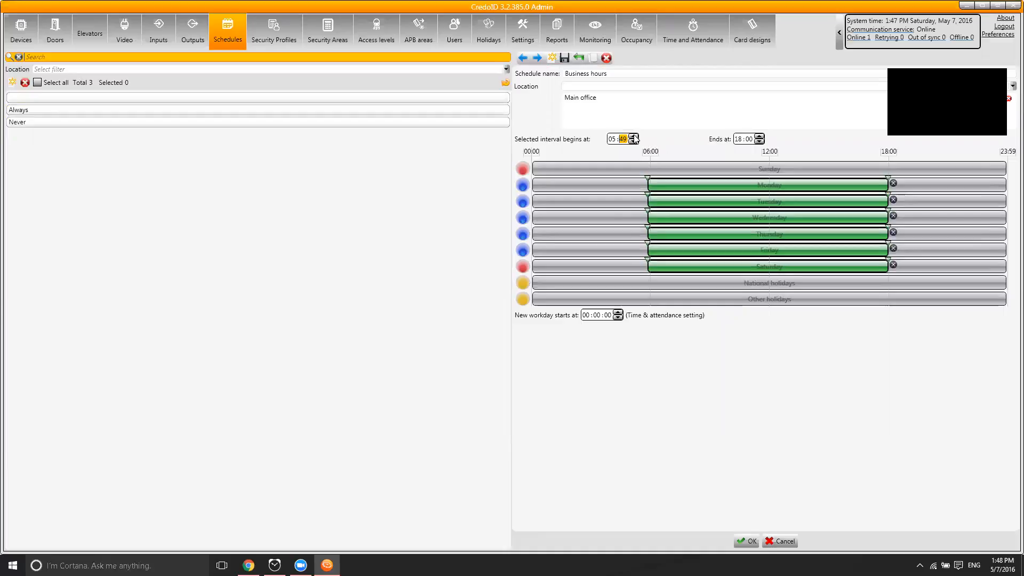
left_click(633, 137)
left_click(633, 136)
left_click(634, 136)
left_click(633, 136)
left_click(634, 136)
left_click(634, 137)
left_click(633, 136)
left_click(634, 136)
left_click(633, 136)
left_click(633, 137)
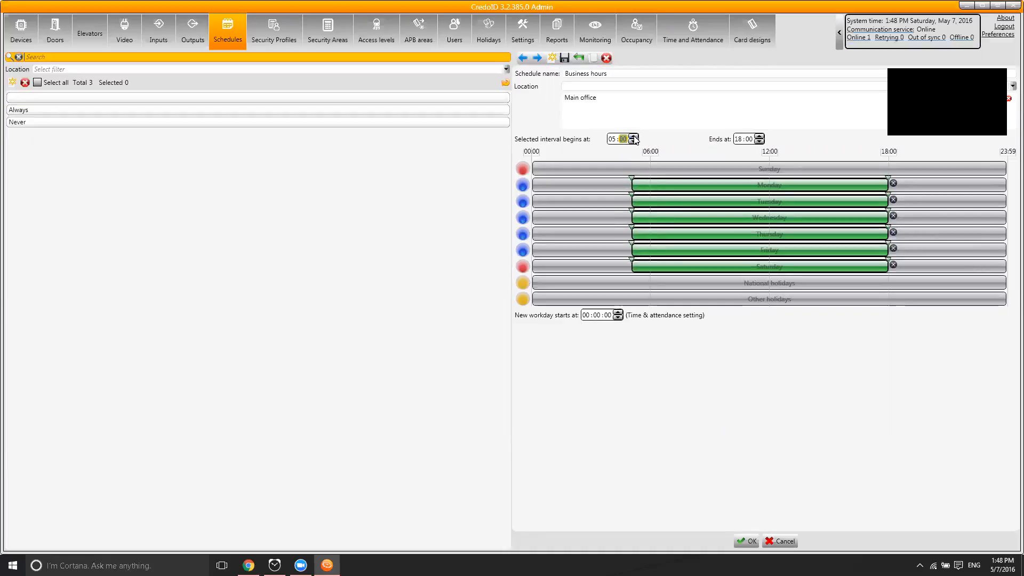
left_click(613, 139)
left_click(633, 136)
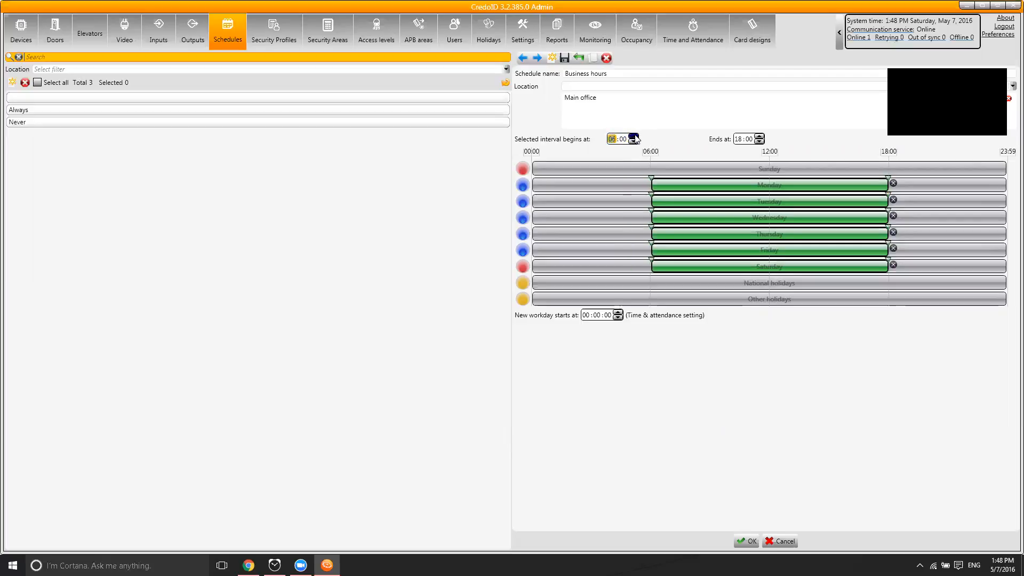
left_click(746, 541)
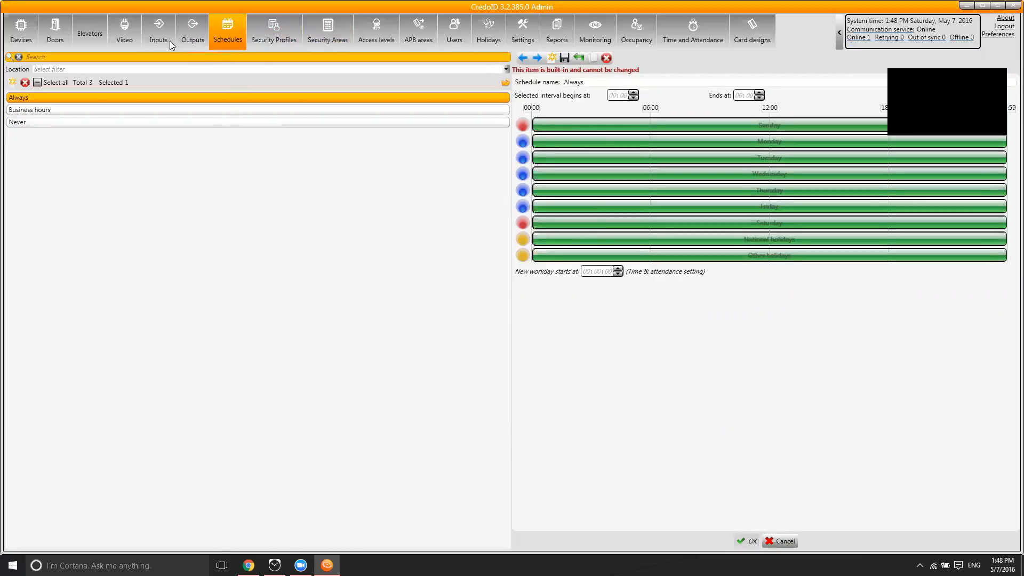
Step: Create a new access level named "Employees common areas @ business hours"
left_click(332, 44)
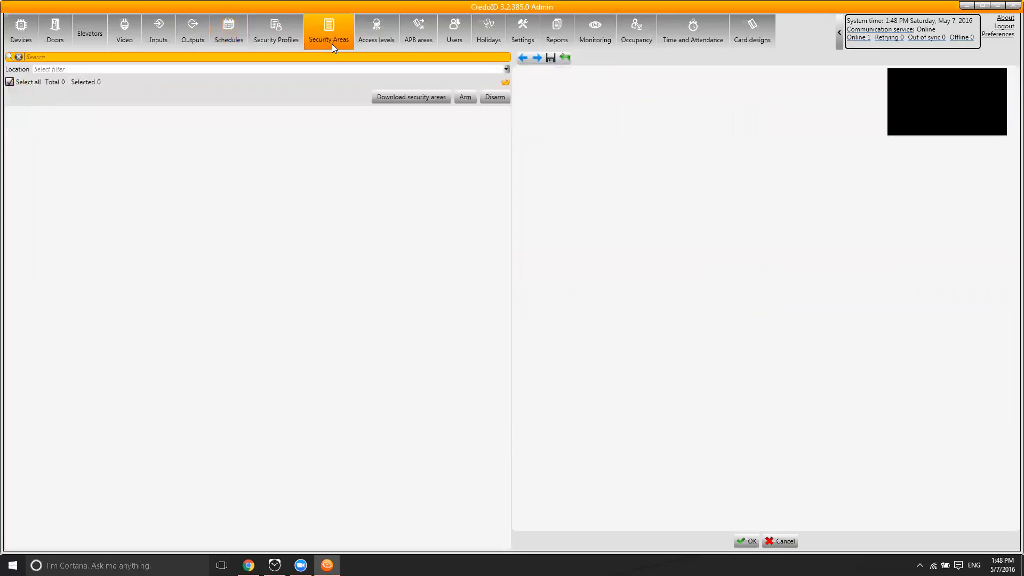
left_click(376, 40)
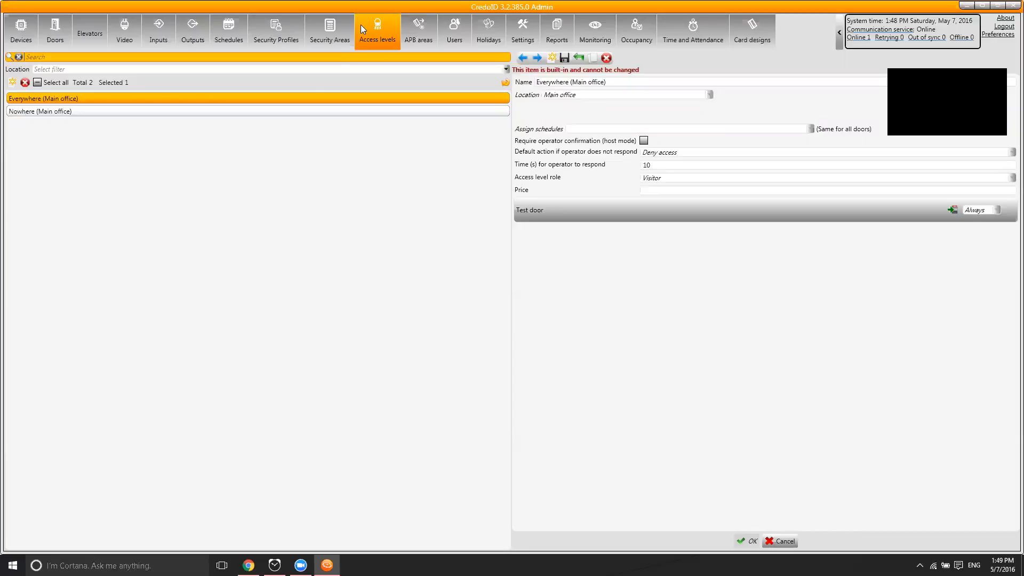
left_click(11, 82)
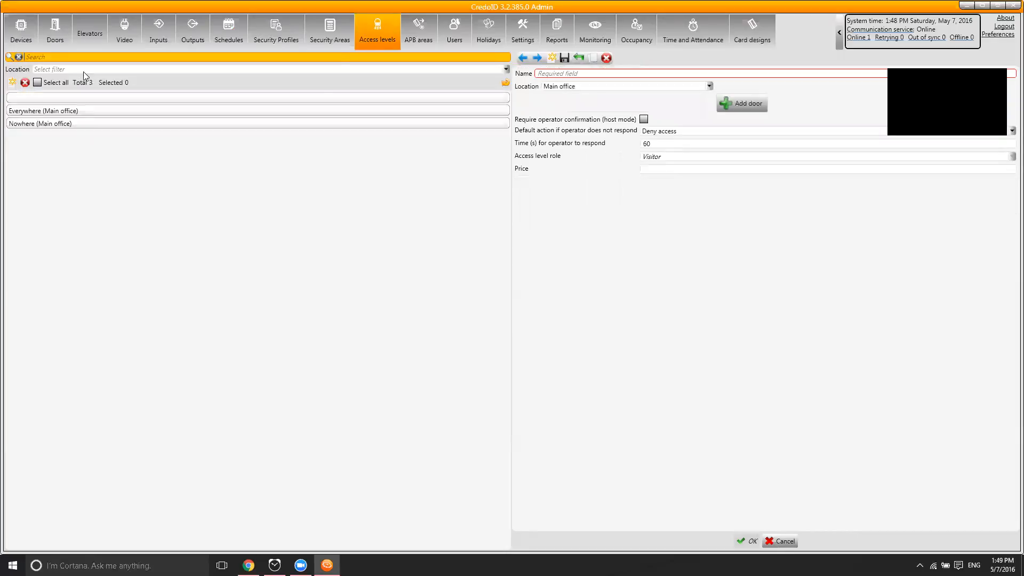
left_click(573, 73)
type("Employees")
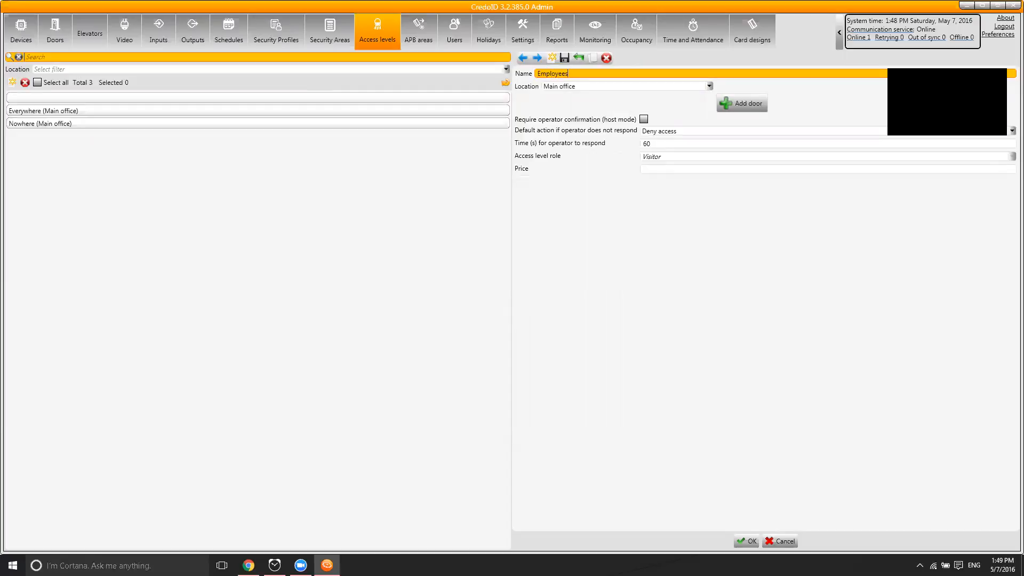
type(" common areas @ business hours")
Step: Add Test door to the access level with the Business hours schedule and save it
left_click(737, 109)
left_click(567, 203)
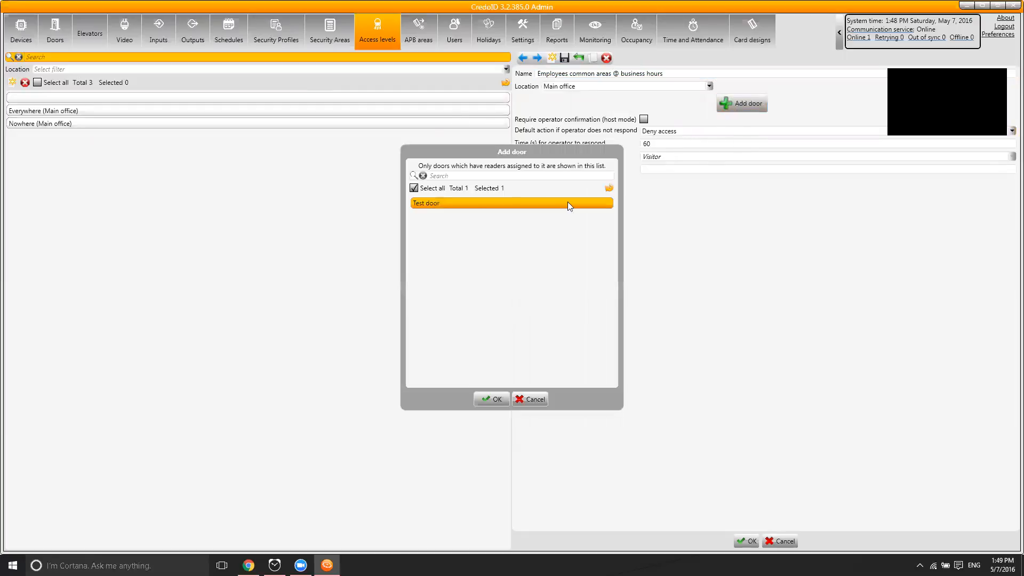
left_click(492, 399)
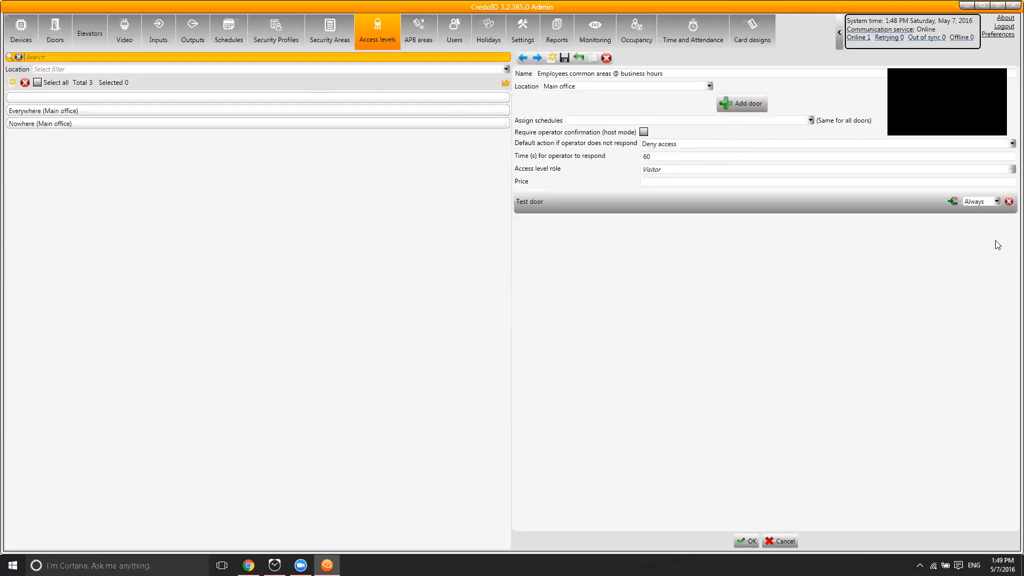
left_click(996, 201)
left_click(974, 222)
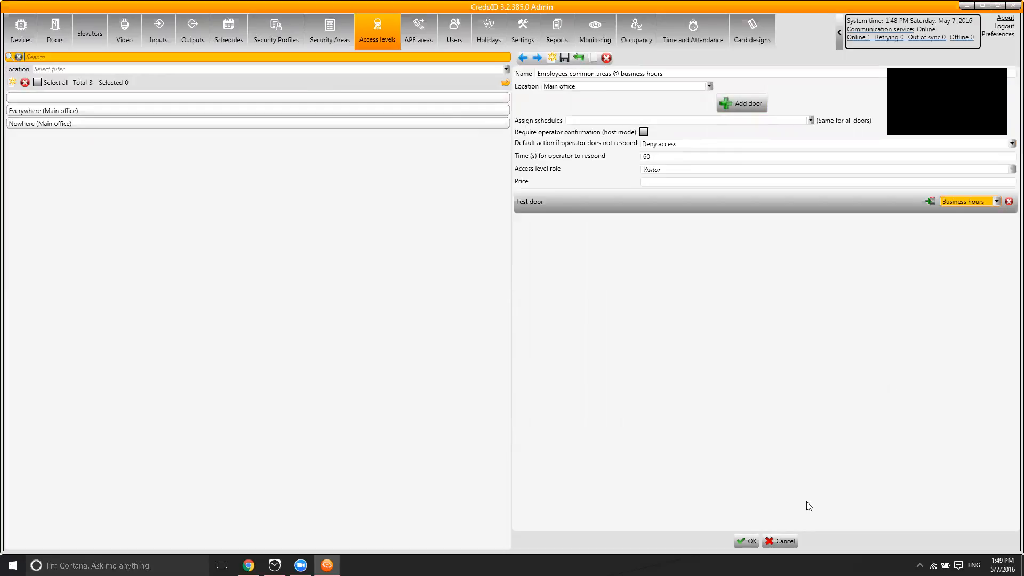
left_click(745, 541)
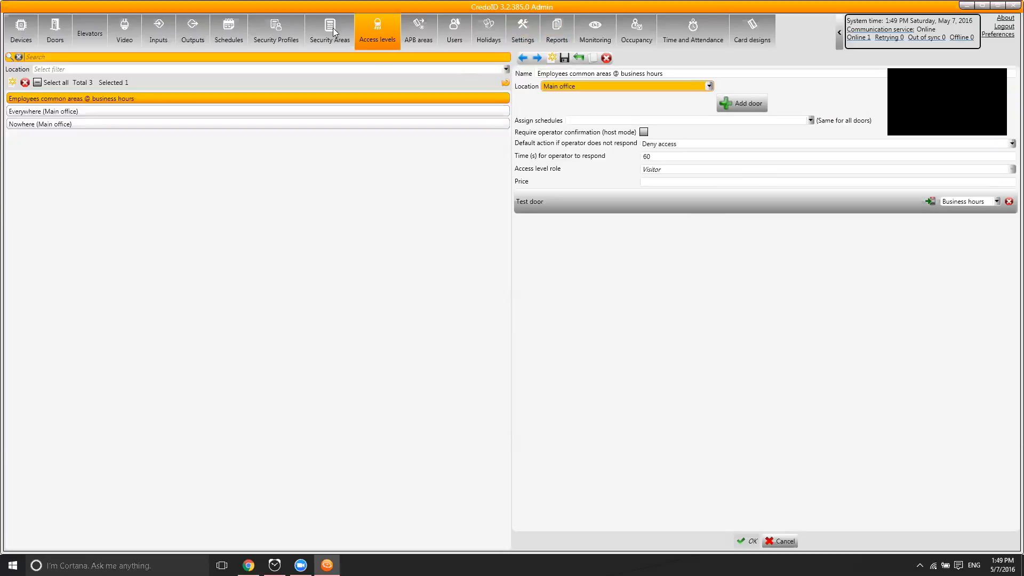
Step: Search the users for licence plate text "ADF" and examine the matching user's identification and employee details
left_click(465, 21)
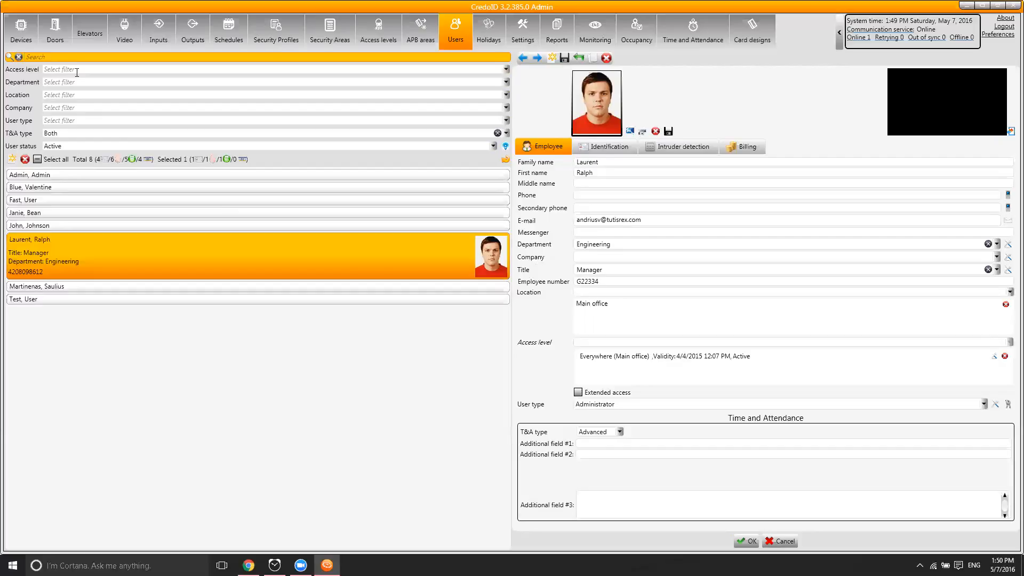
type("ADF")
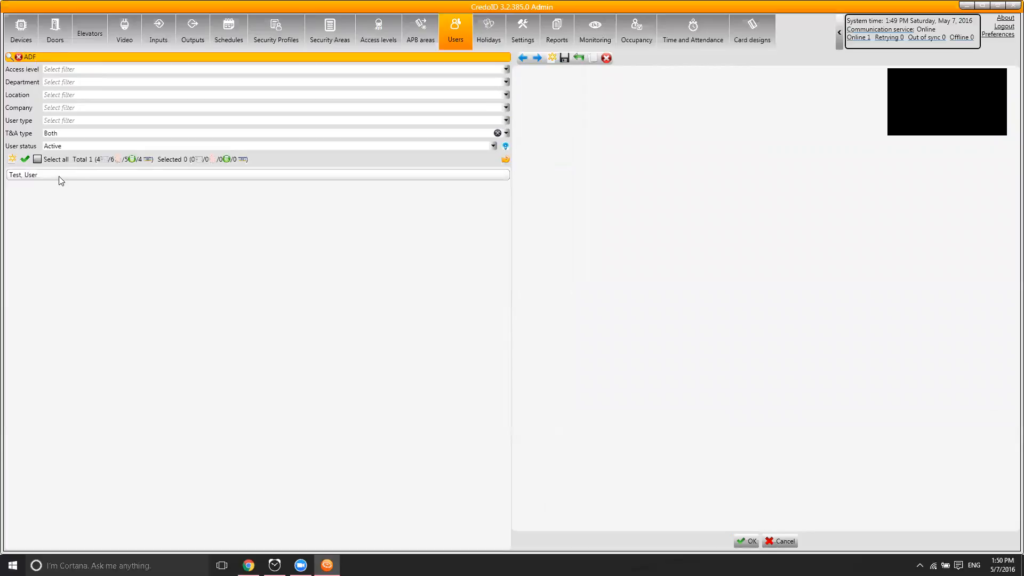
left_click(59, 177)
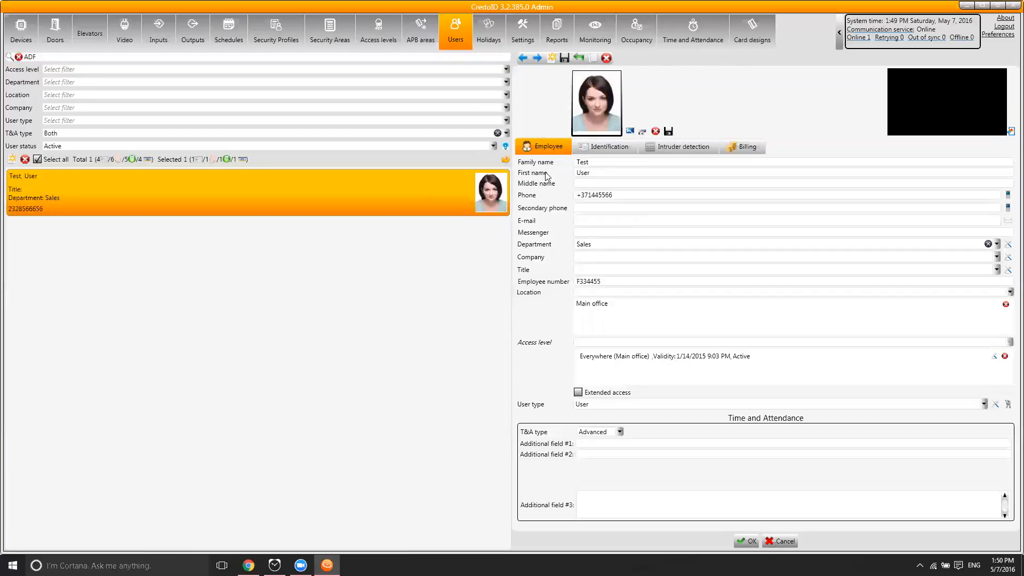
left_click(595, 150)
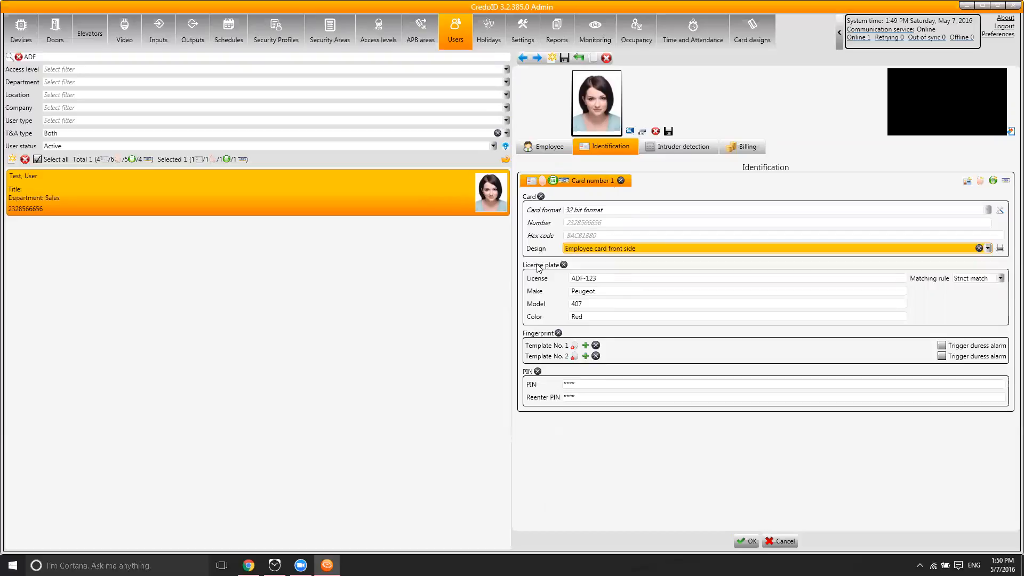
left_click(551, 147)
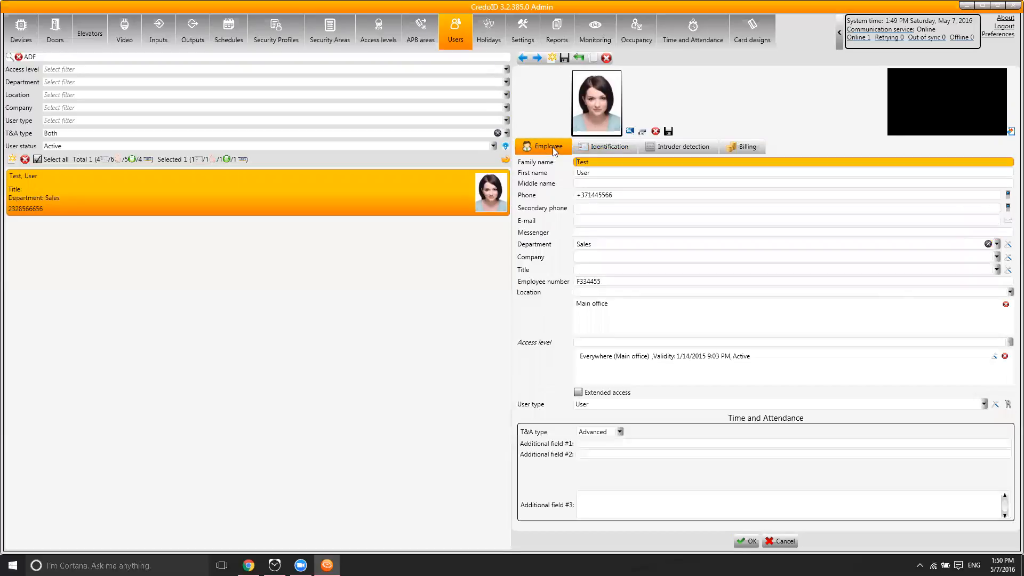
Step: Draft an SMS to the selected user reading "Hey lady, you left the lights on!" and discard it without sending
left_click(1007, 196)
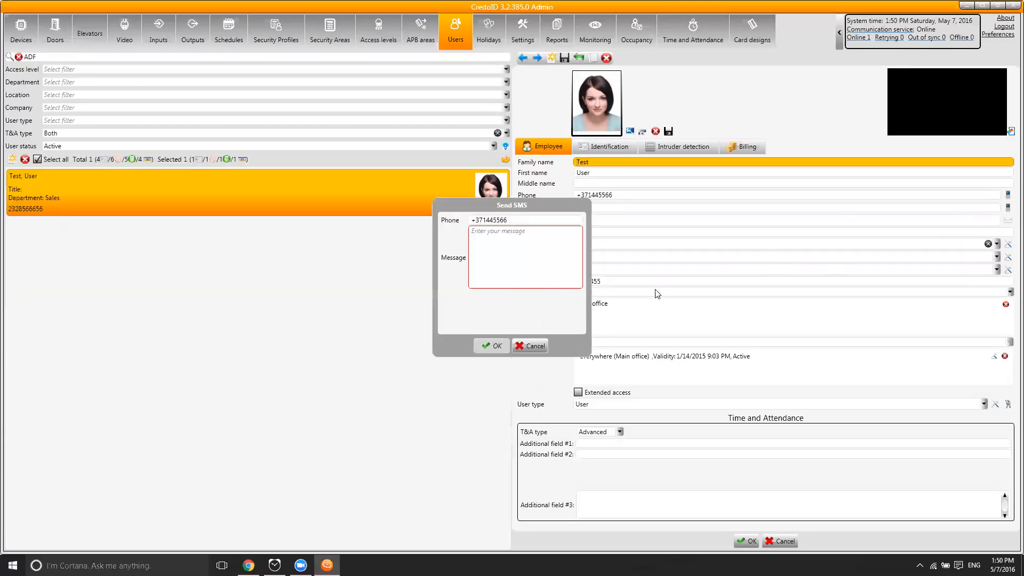
left_click(534, 259)
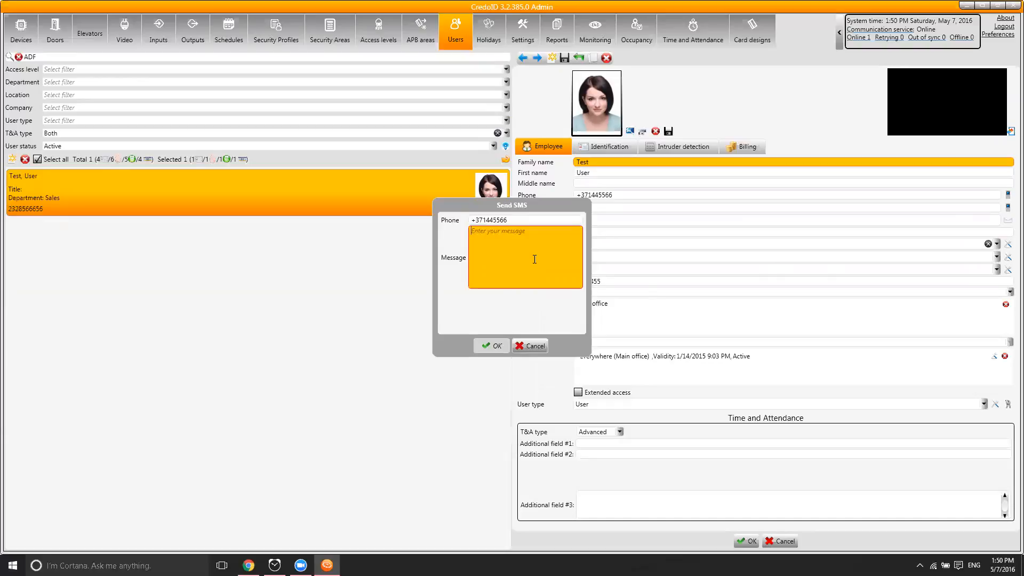
type("Hey l")
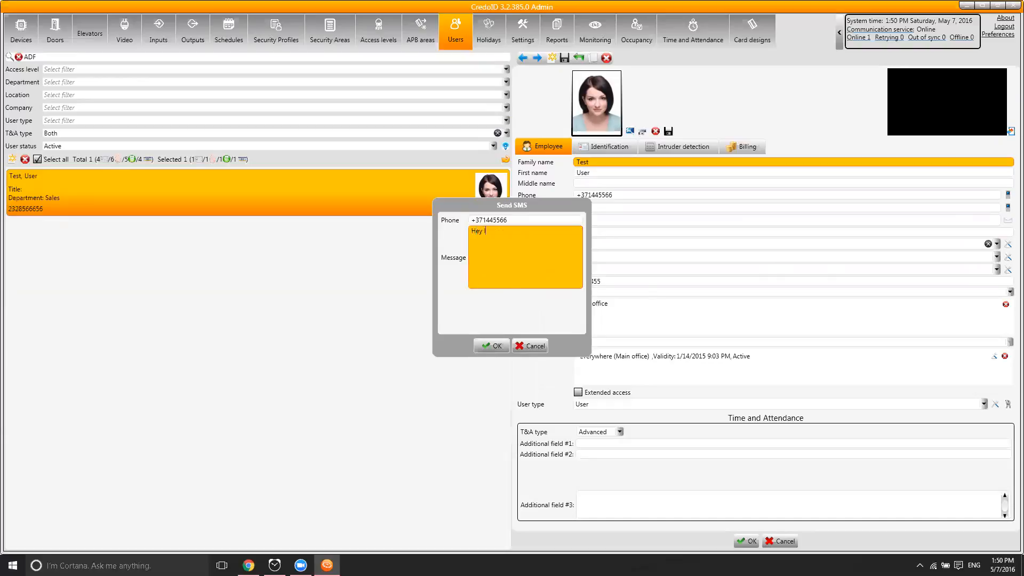
type("ady, you left the lights on!")
left_click(530, 346)
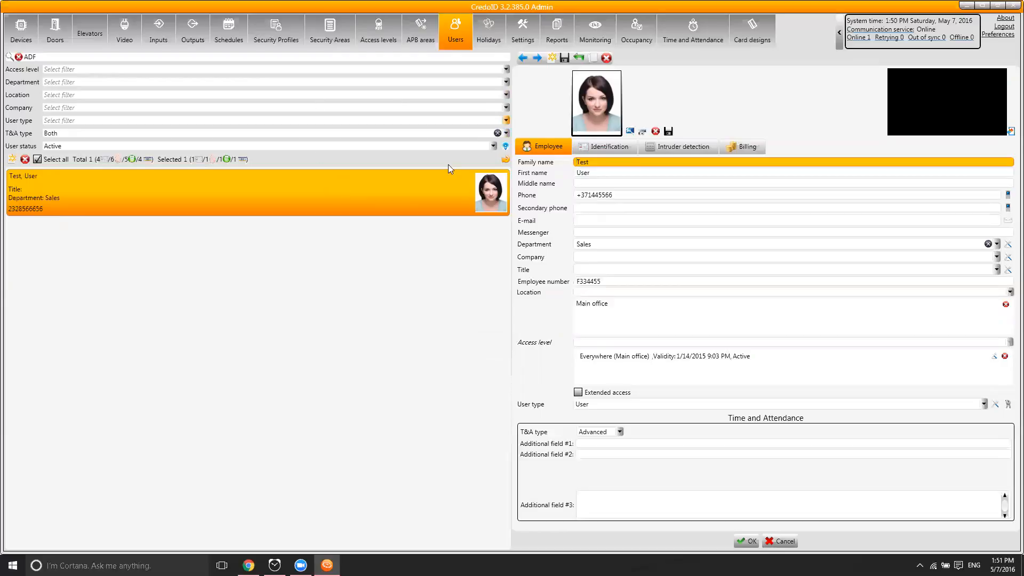
Step: Clear the user search and start a new user with family name "Test1" and first name "User1"
left_click(20, 57)
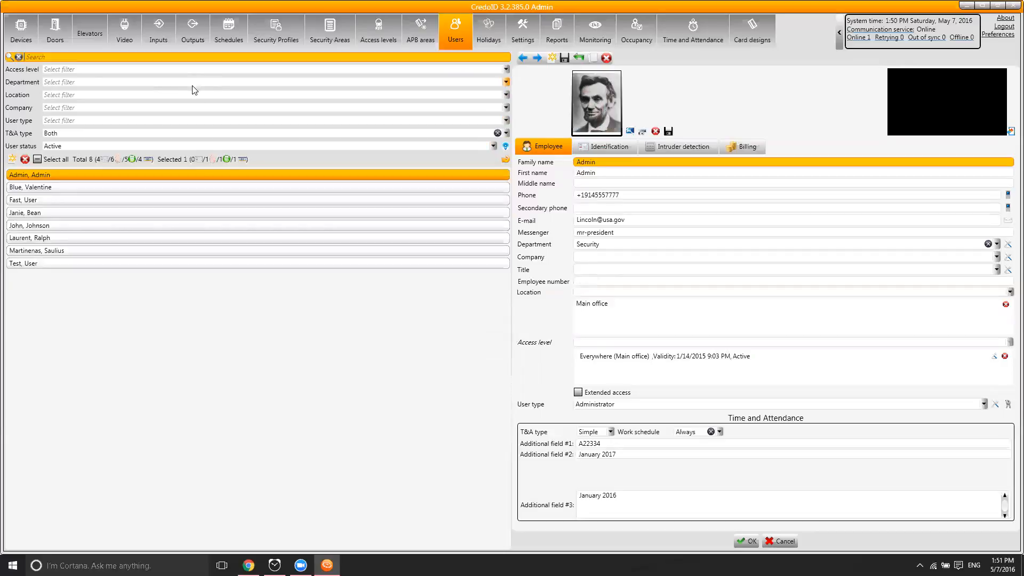
left_click(11, 160)
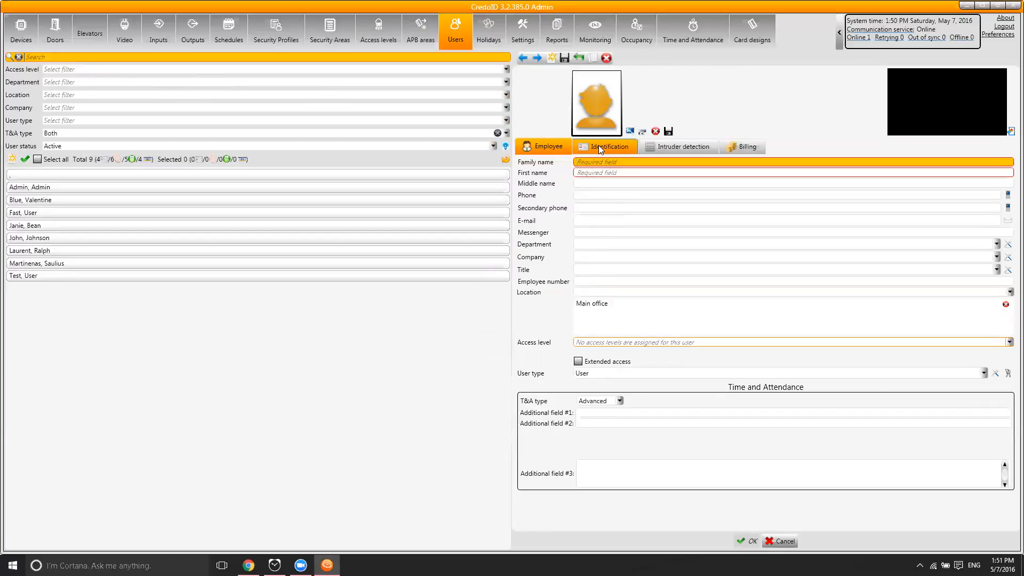
type("Test1")
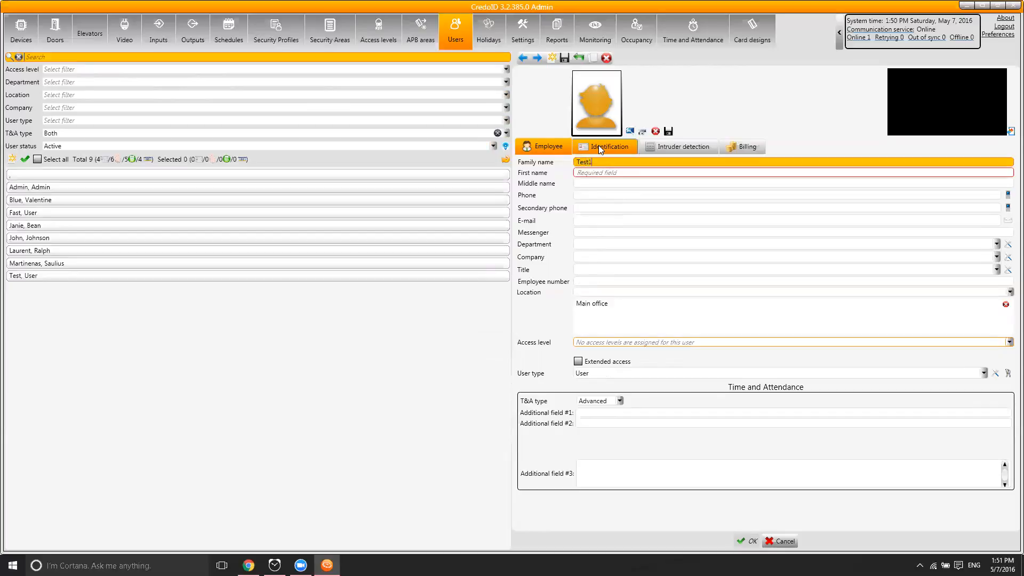
key("Tab")
type("Us")
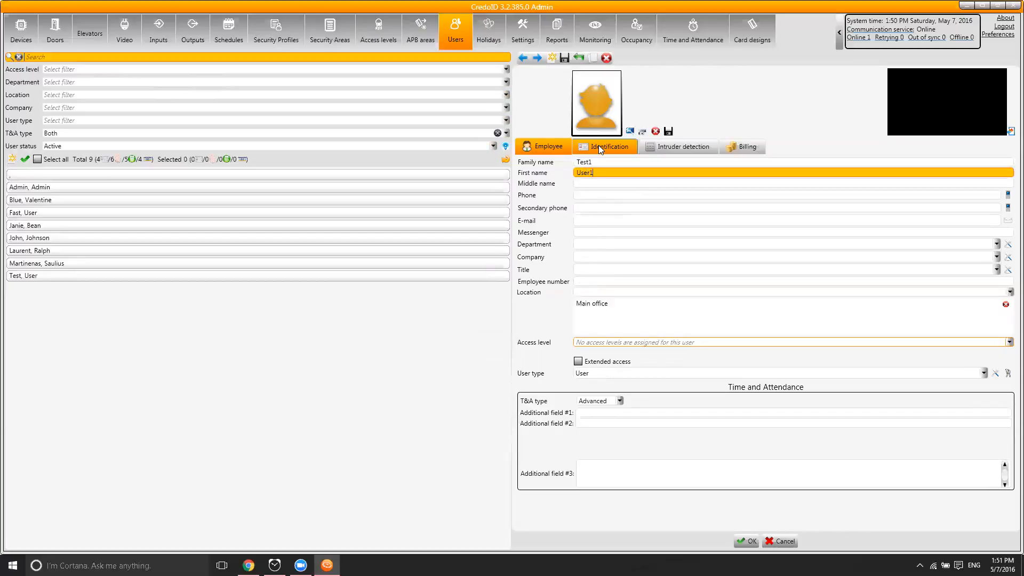
Step: Add the Batman smiley photo to the new user and assign the Employees common areas @ business hours access level
left_click(629, 131)
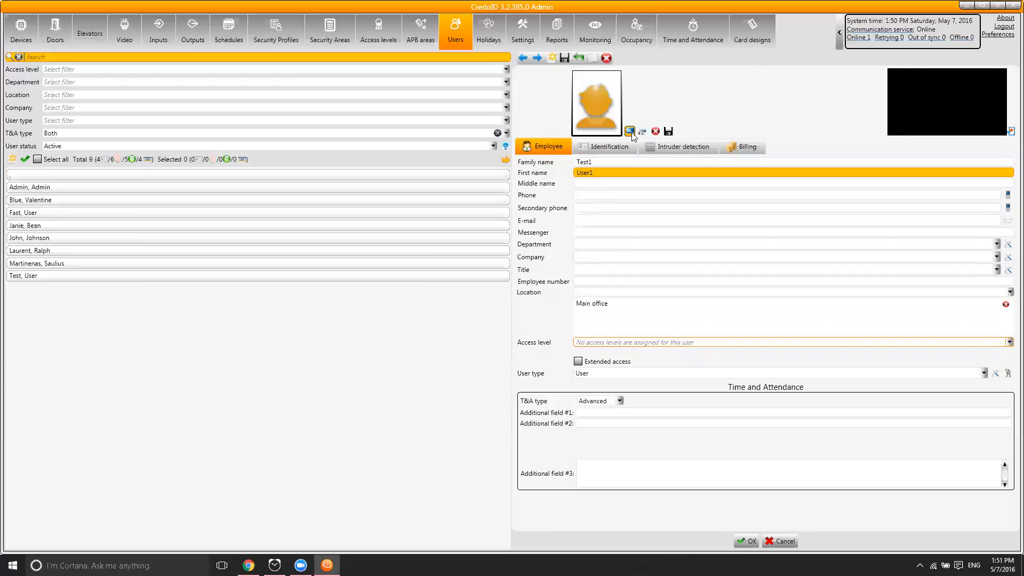
double_click(223, 120)
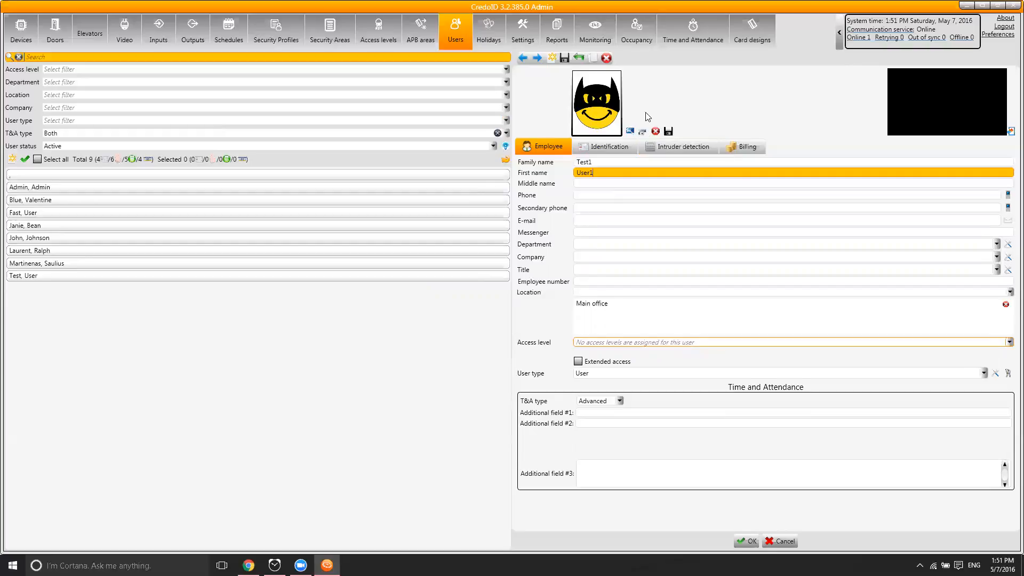
left_click(592, 343)
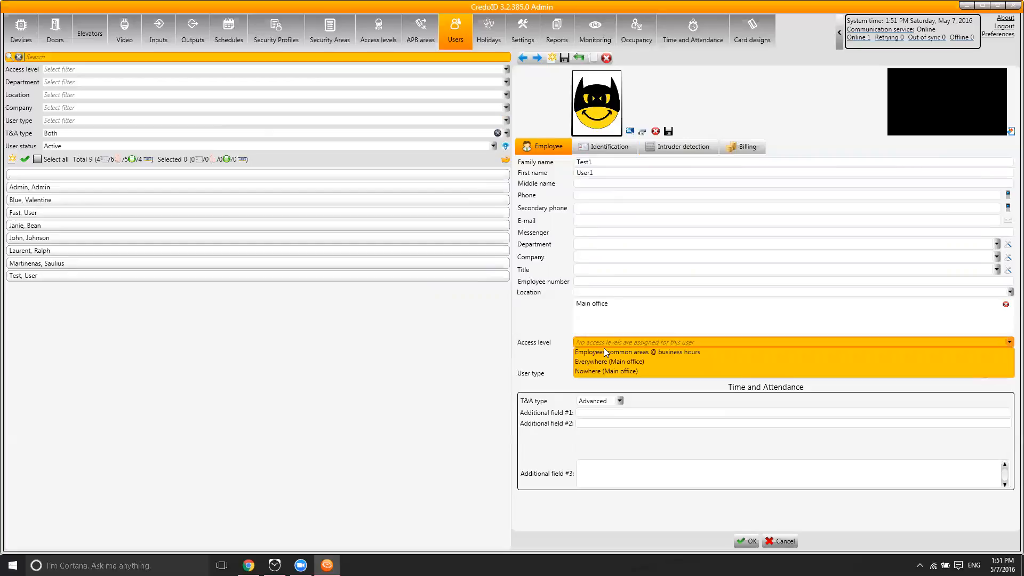
left_click(606, 353)
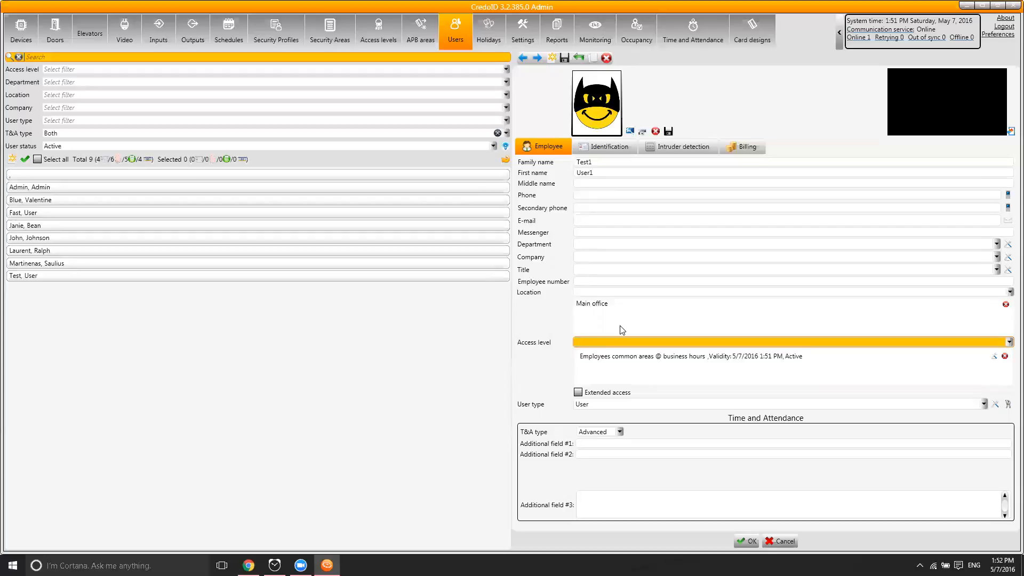
Step: Add a license plate "Sss", a PIN, a fingerprint and a card entry to the new user's identification
left_click(609, 146)
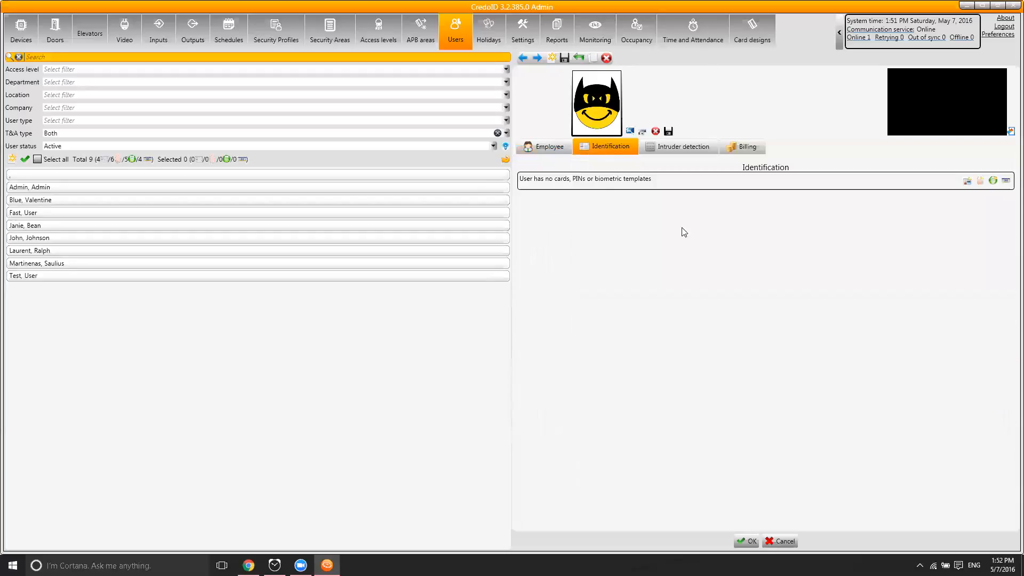
left_click(1005, 181)
left_click(865, 194)
type("Sss")
left_click(993, 182)
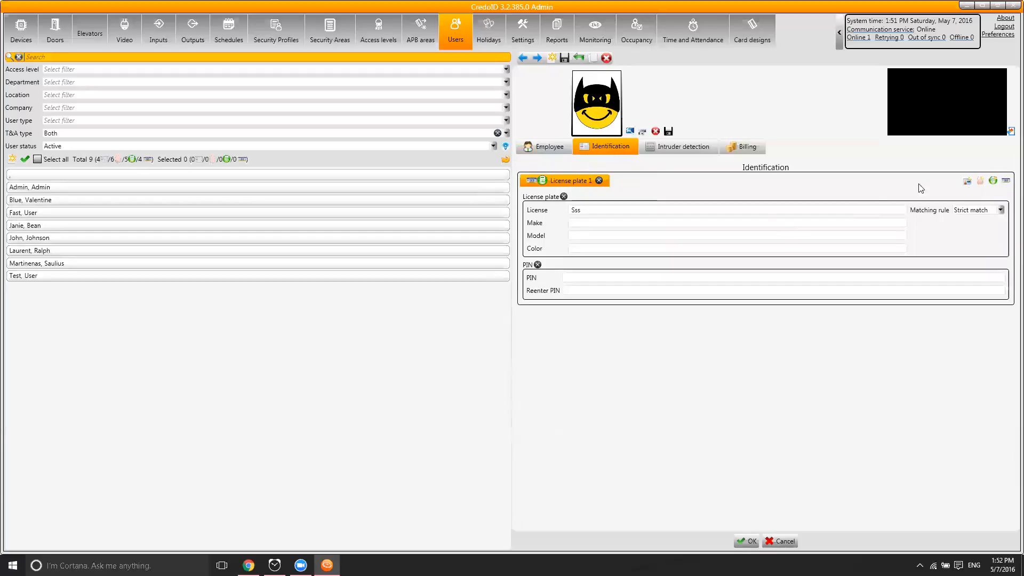
left_click(981, 182)
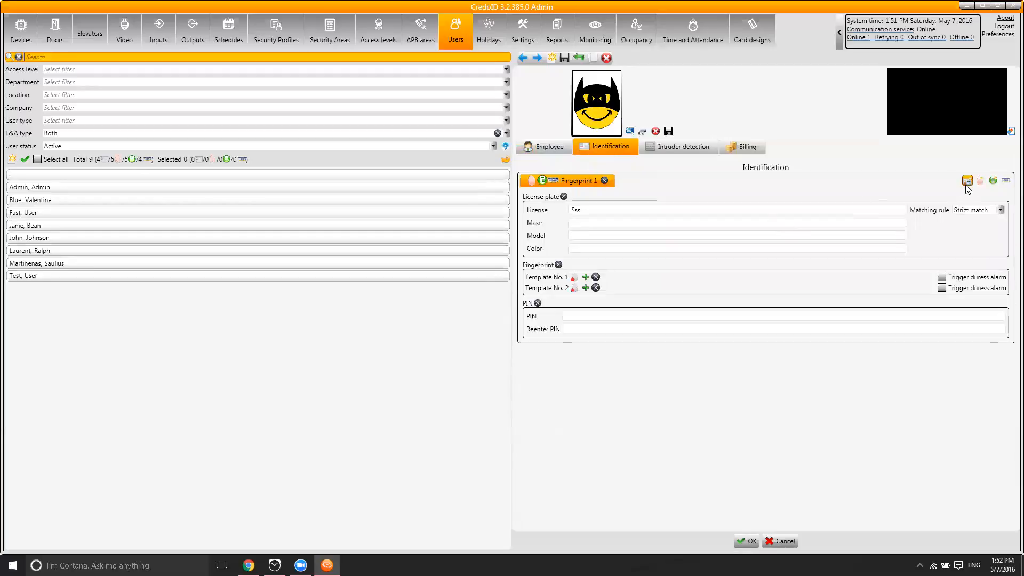
left_click(967, 183)
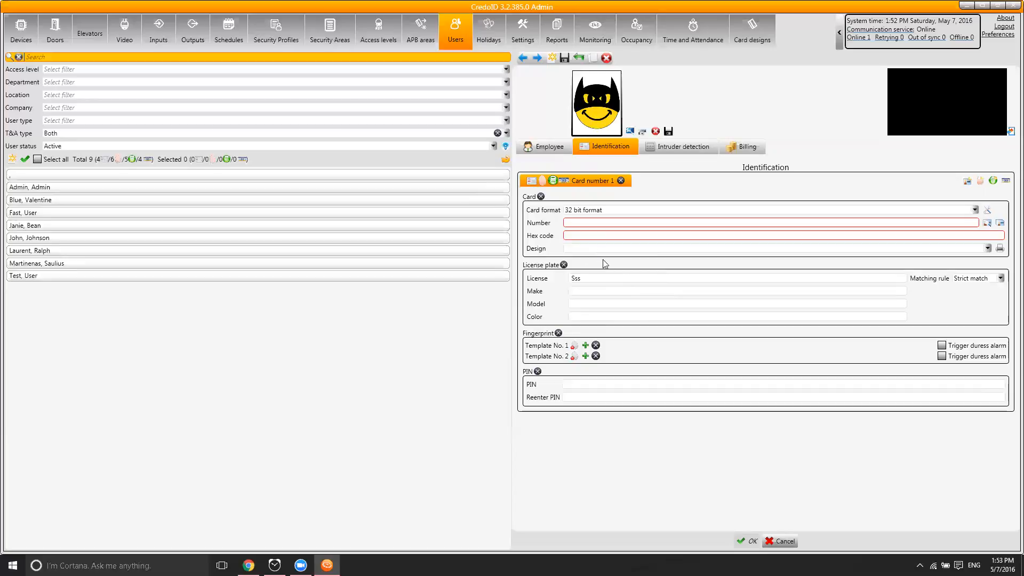
Step: Remove the license plate, PIN and fingerprint entries from the new user's identification, keeping only the card
left_click(564, 265)
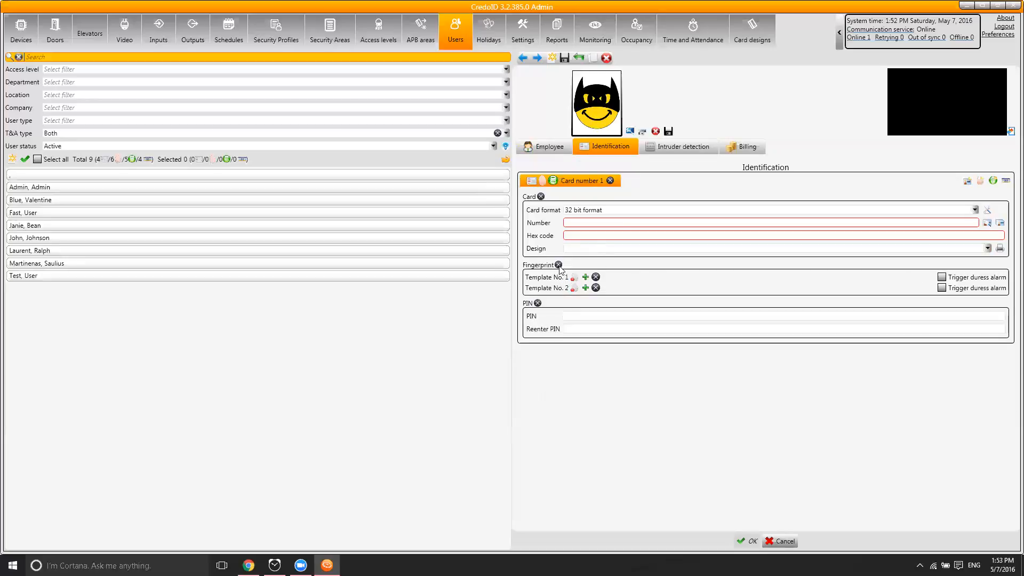
left_click(537, 302)
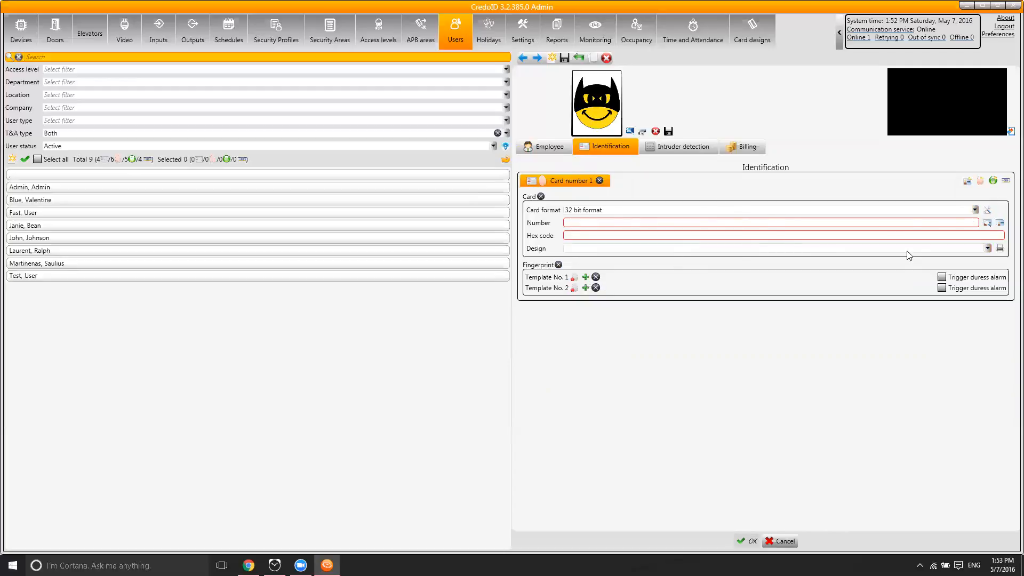
left_click(558, 265)
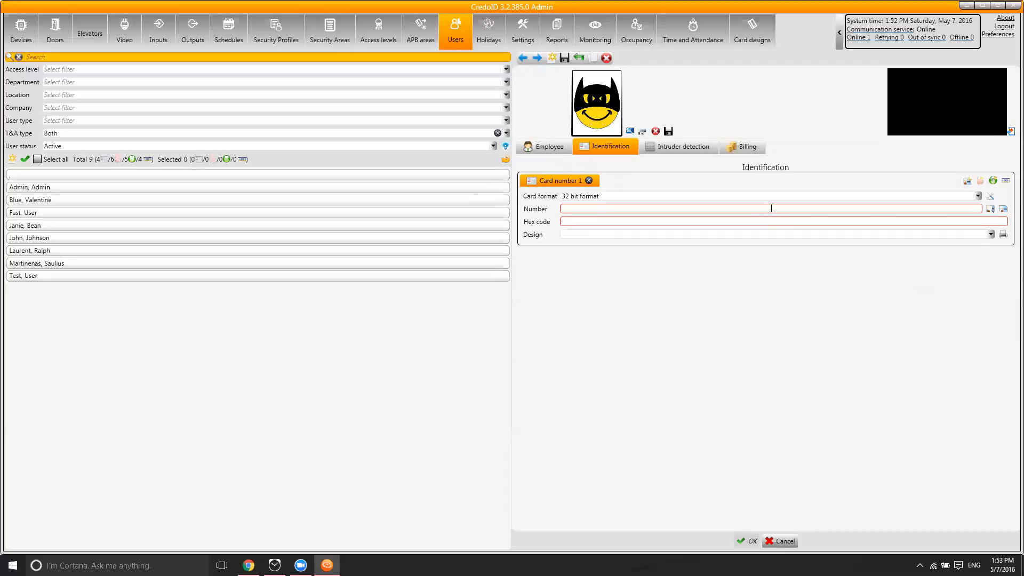
Step: View the unused cards without choosing one and read the new user's card number from a reader
left_click(1002, 208)
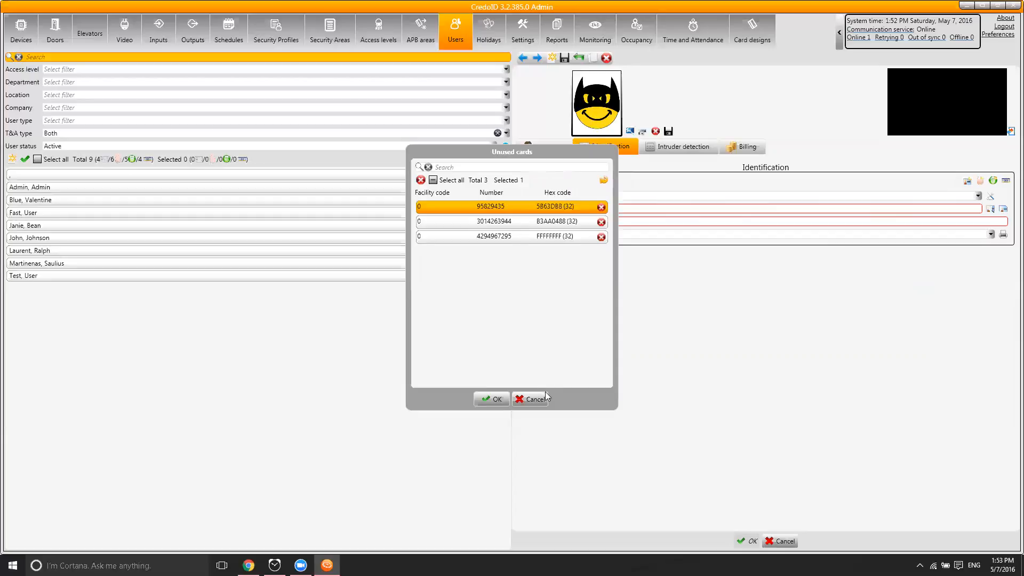
left_click(533, 399)
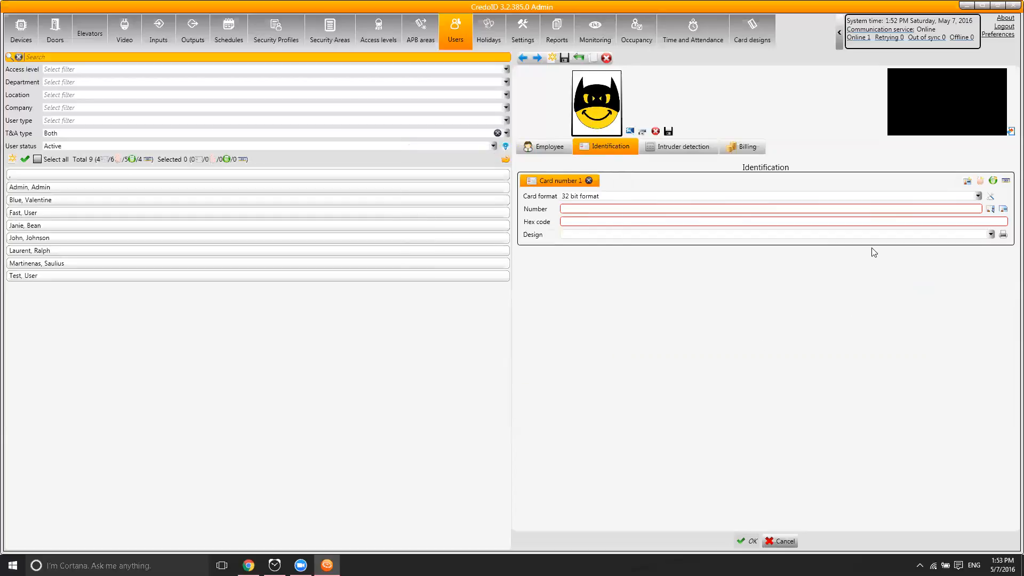
left_click(990, 211)
left_click(990, 209)
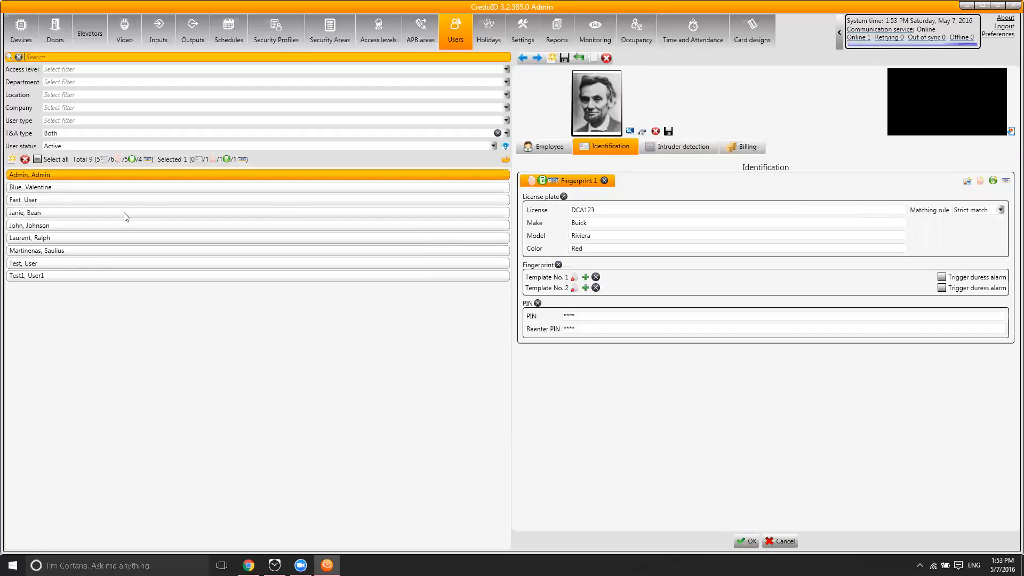
Step: Enroll fingerprint template No. 1 for Test1, User1 with the Exit reader at Test door and save the user
left_click(105, 277)
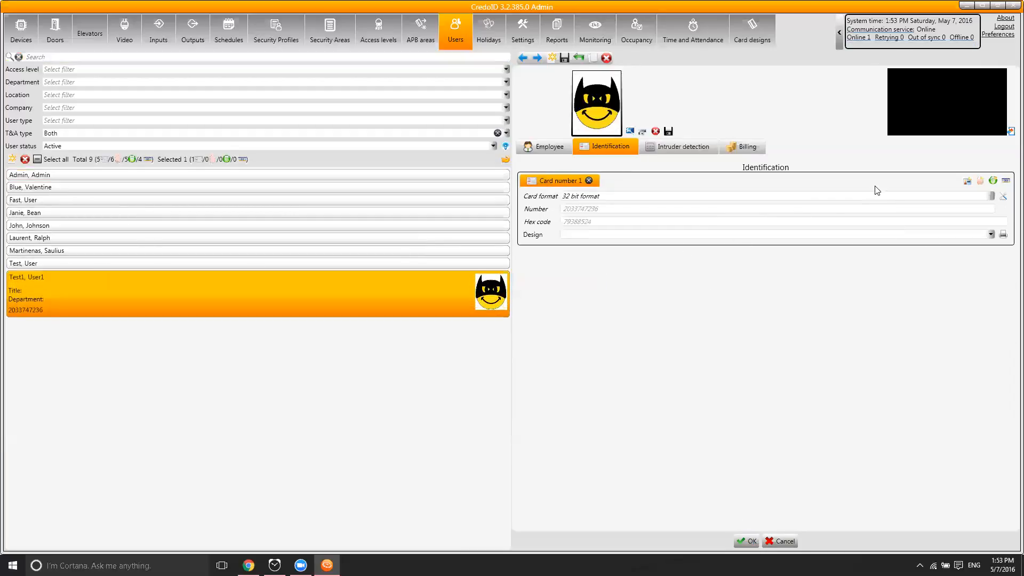
left_click(980, 181)
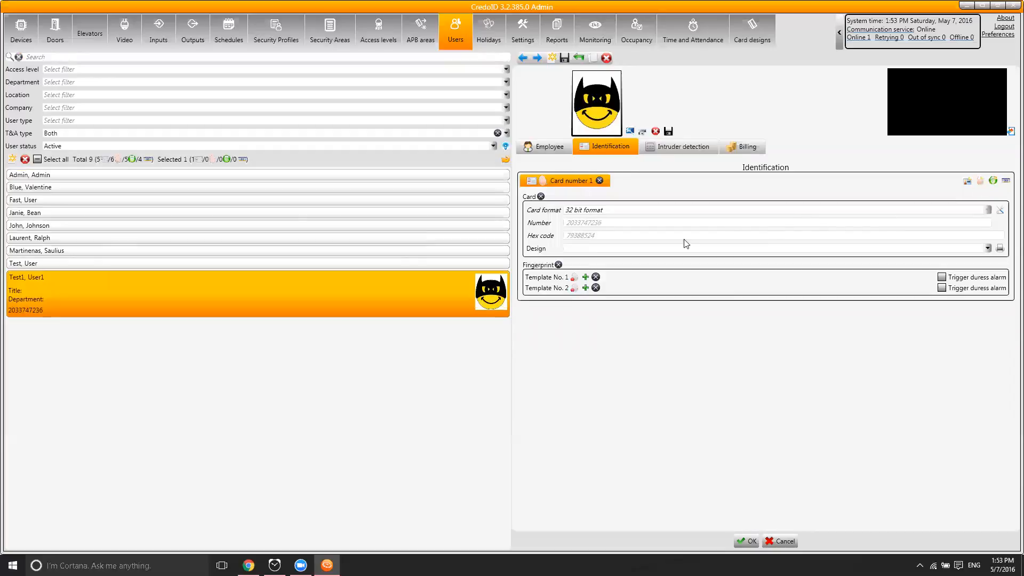
left_click(585, 278)
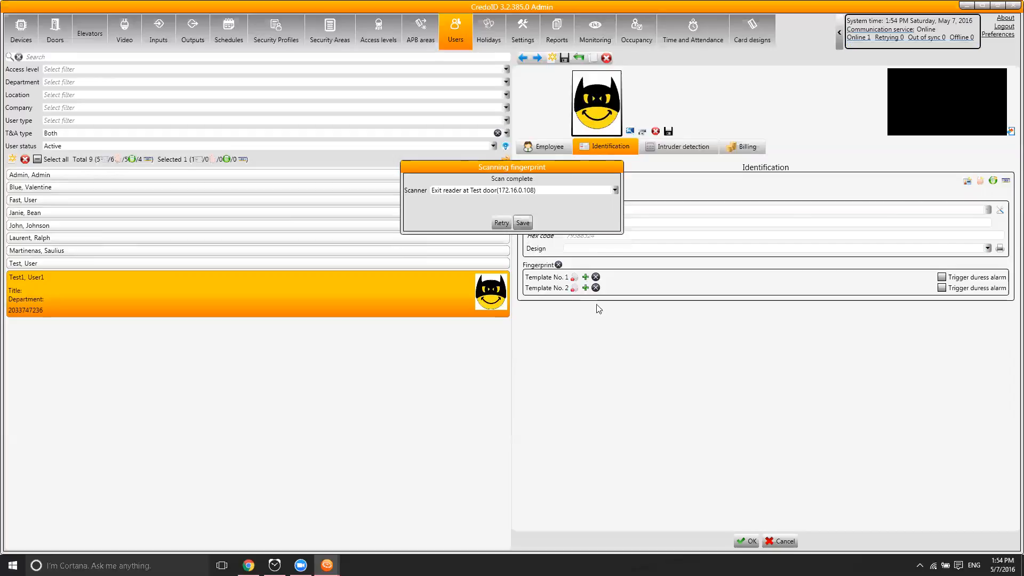
left_click(521, 223)
left_click(747, 541)
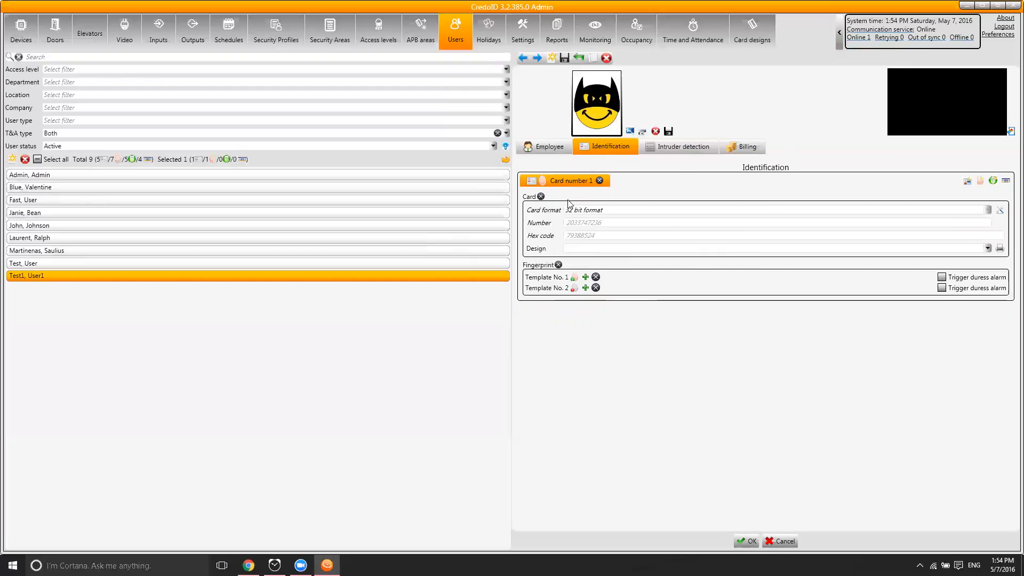
Step: Examine the latest access granted and denied events at Test door in the monitoring event list
left_click(596, 39)
left_click(700, 142)
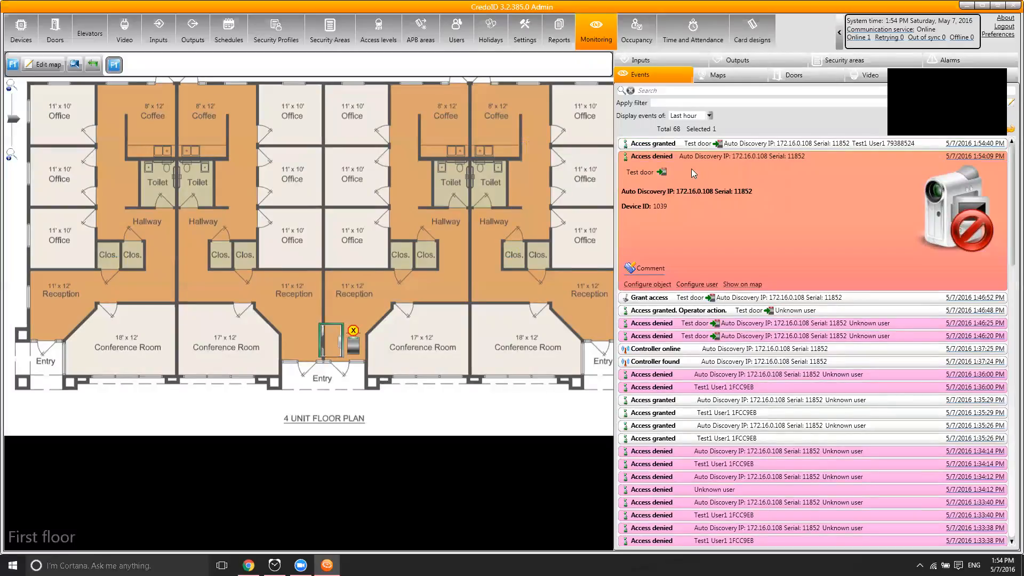
left_click(698, 146)
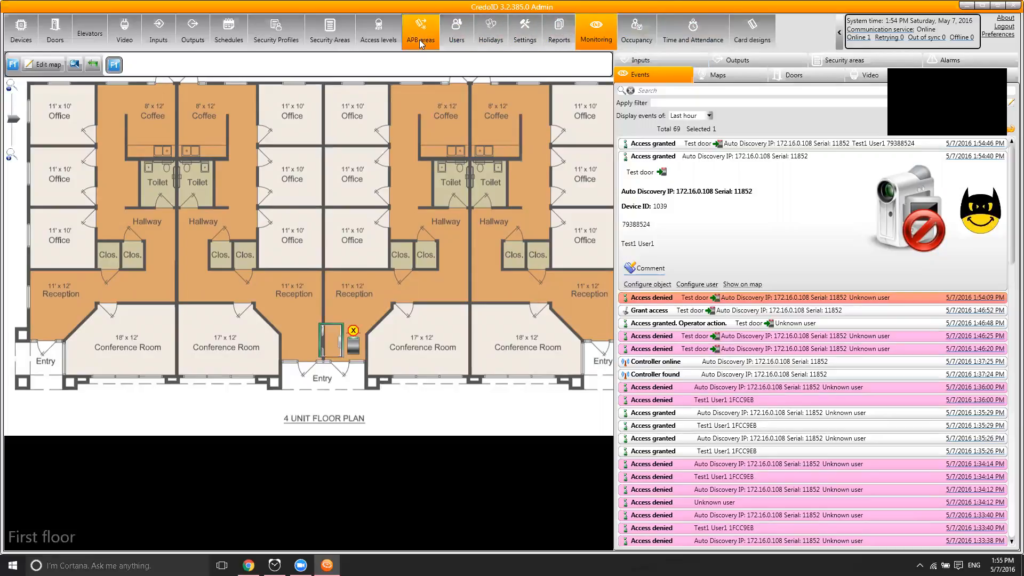
Step: Add Card number to the report fields of the event report
left_click(558, 36)
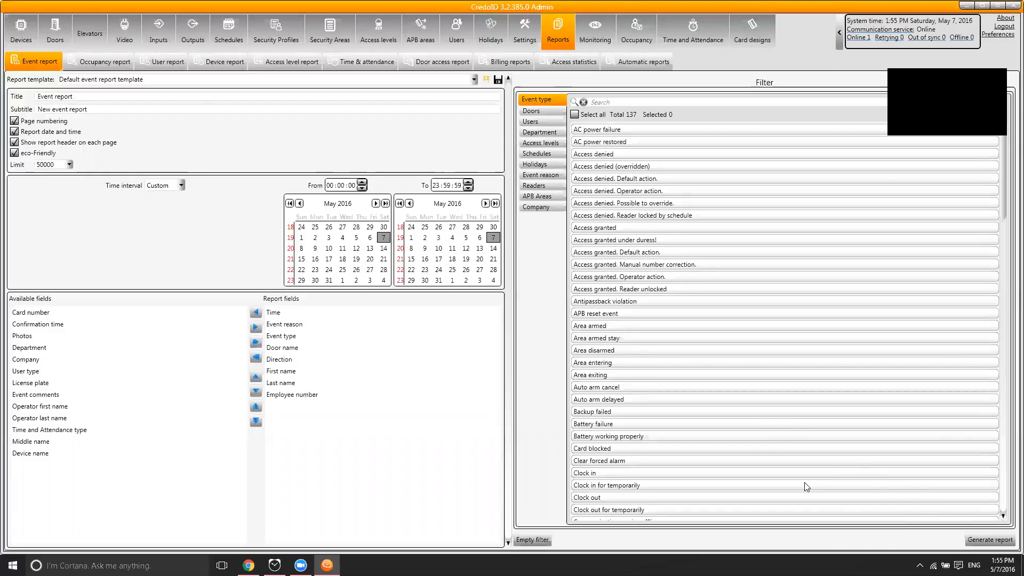
left_click(39, 315)
left_click(252, 326)
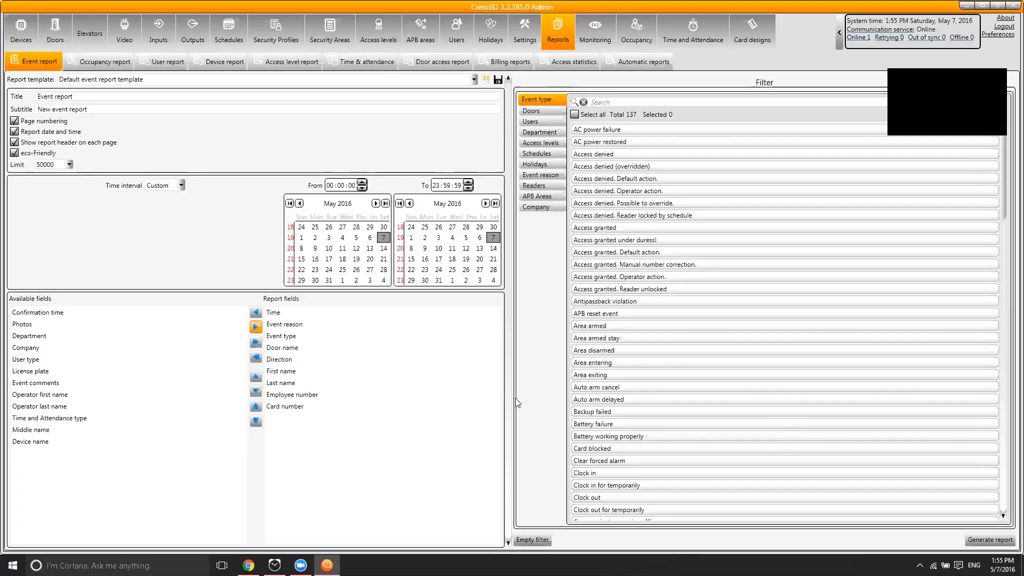
Step: Generate the event report and save it as "event report for today.xlsx" in C:\Backup, replacing the existing file
left_click(971, 537)
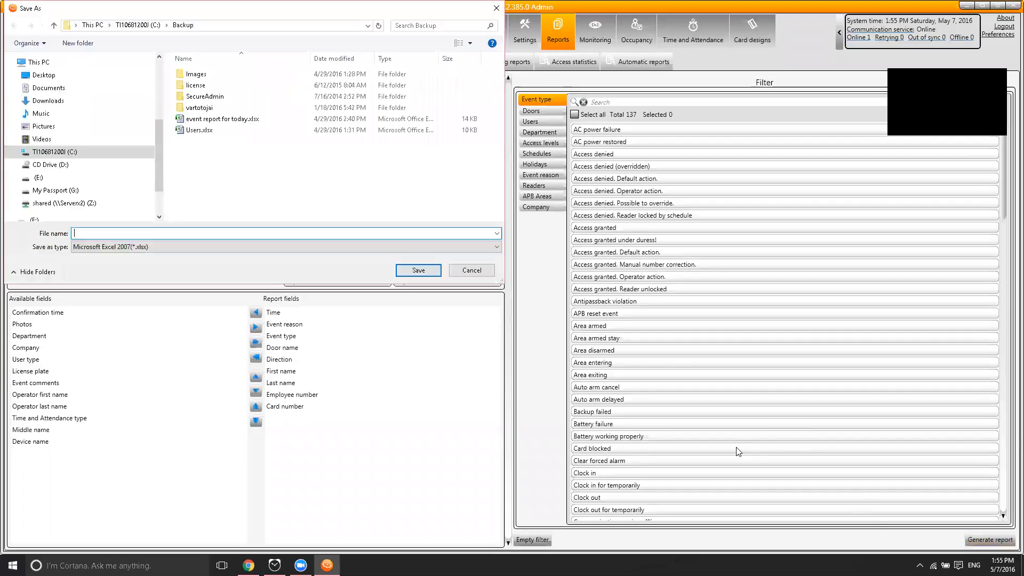
left_click(237, 120)
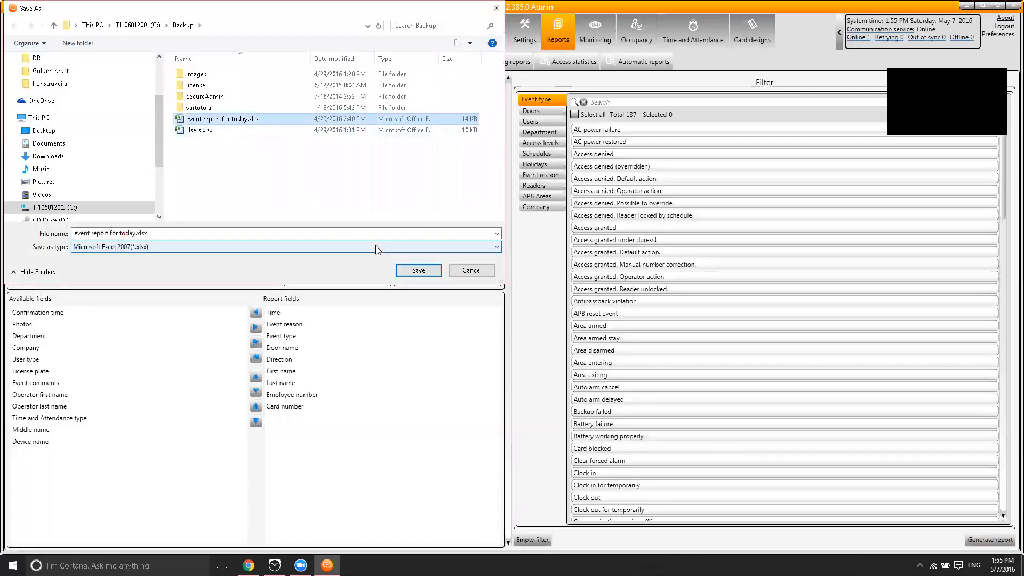
left_click(419, 270)
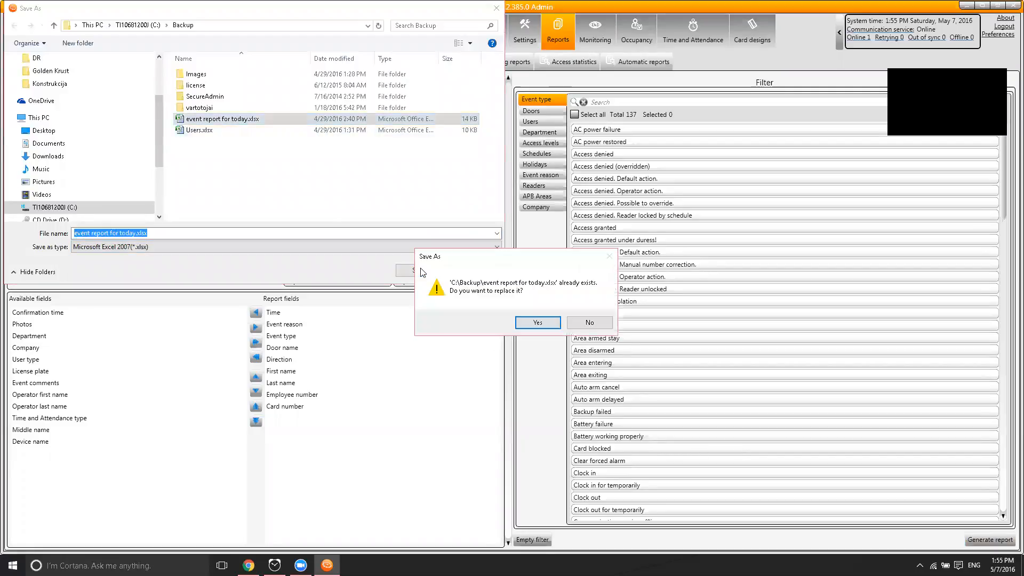
left_click(533, 323)
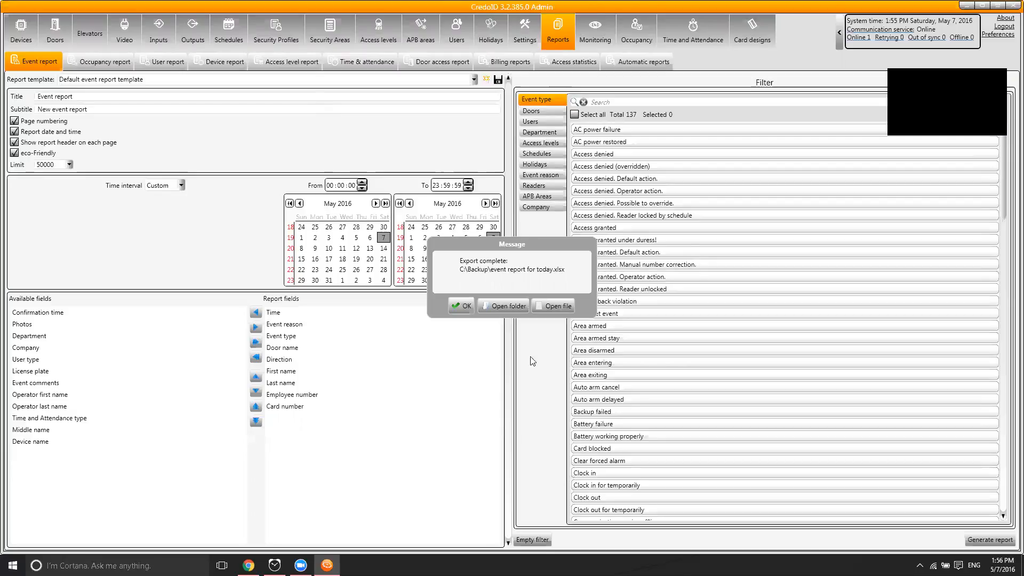
Step: Open the exported event report in Excel, review its event rows, and return to CredoID, dismissing the export message
left_click(550, 307)
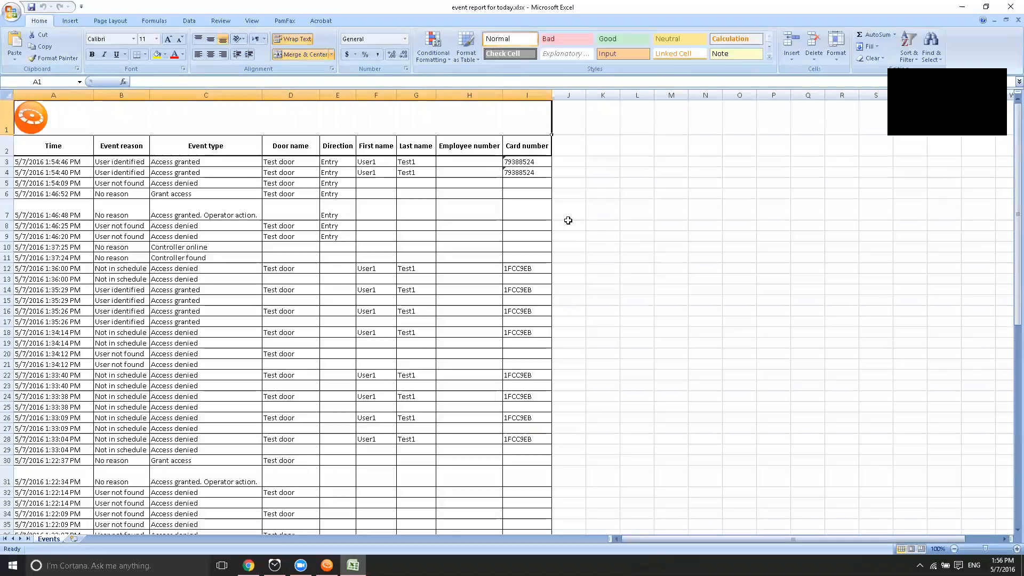
scroll(435, 290, "down", 14)
scroll(441, 297, "up", 14)
scroll(466, 262, "down", 15)
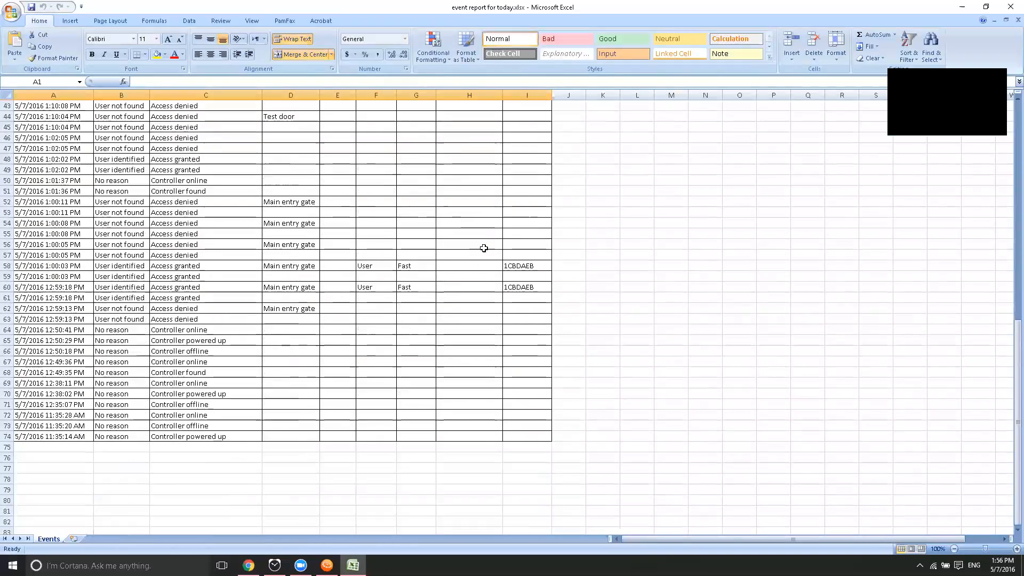
left_click(1017, 20)
left_click(968, 6)
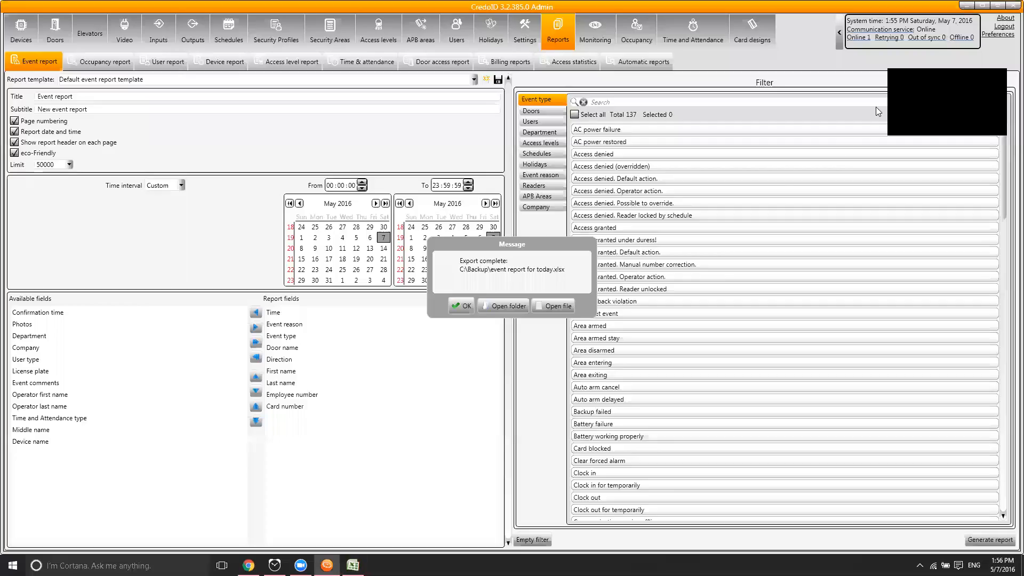
left_click(461, 306)
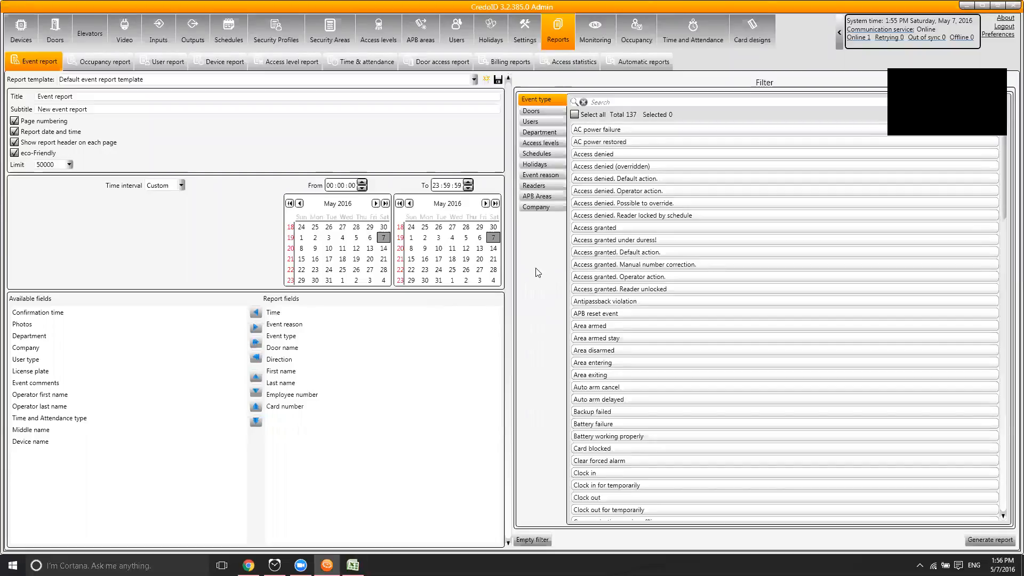
Step: Create an automatic report named "Daily acces" using the default time and attendance report template
left_click(622, 60)
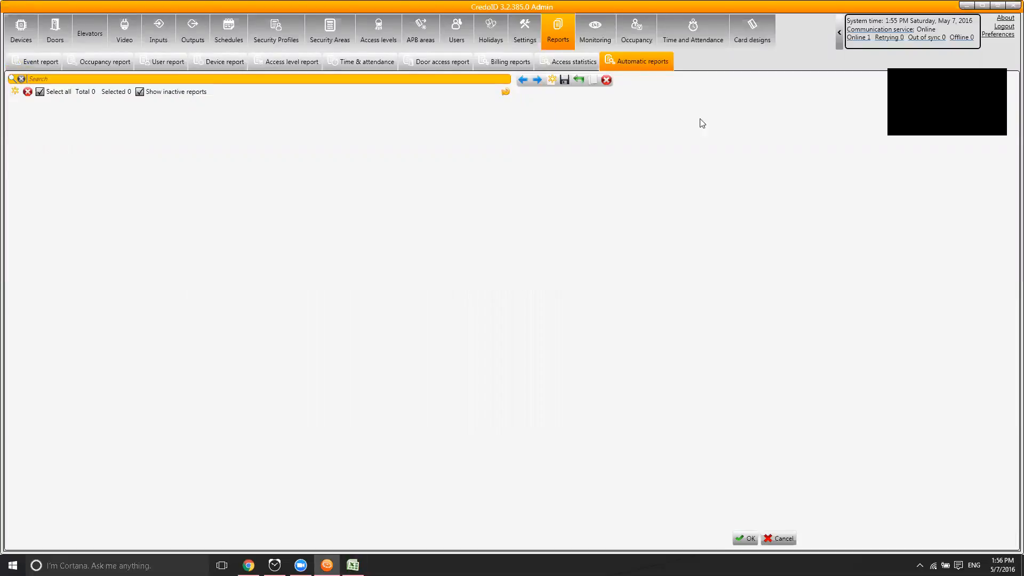
left_click(15, 91)
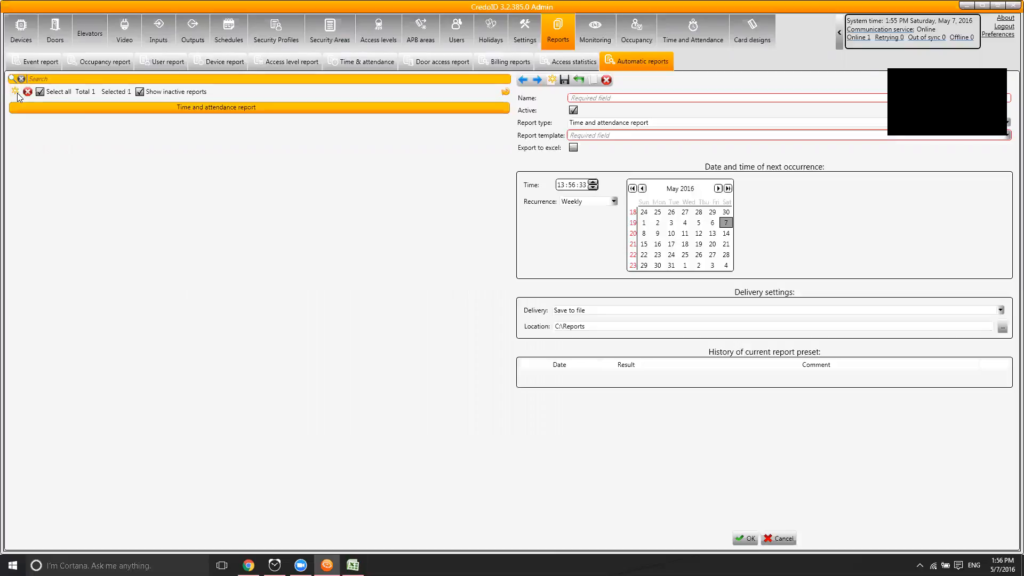
left_click(578, 137)
left_click(581, 145)
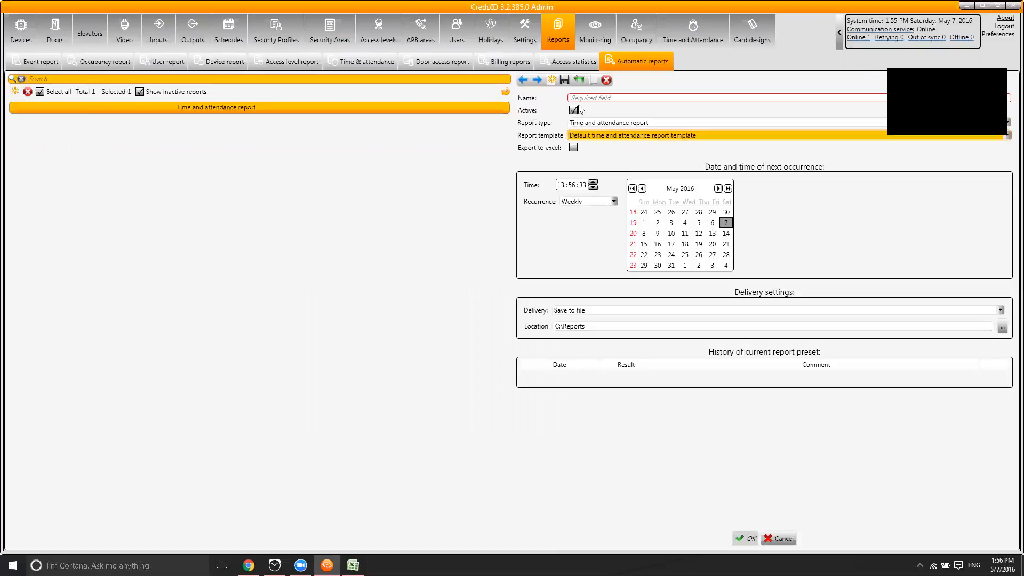
left_click(586, 98)
type("Daily ad")
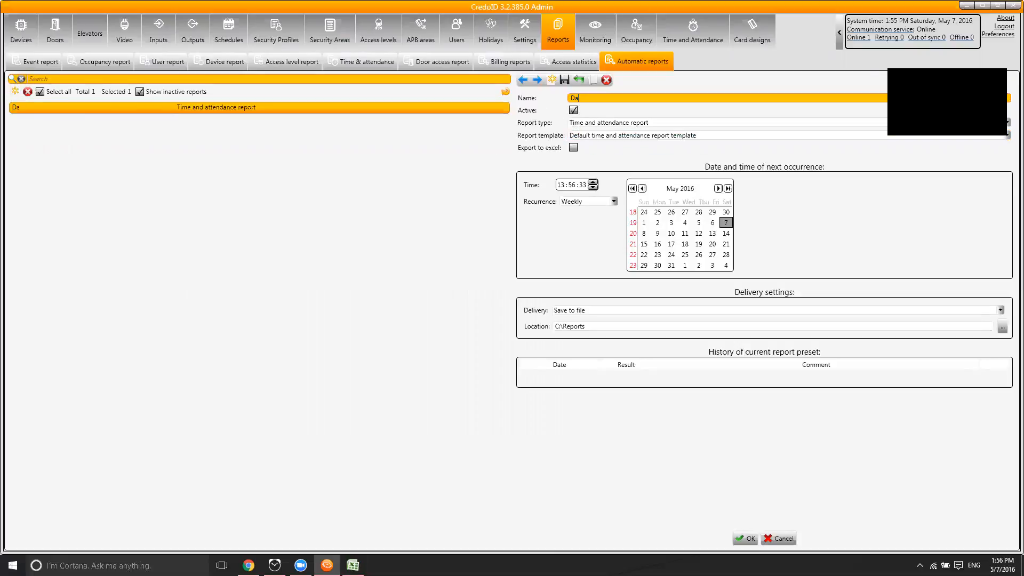
key("BackSpace")
type("cces")
Step: Set the recurrence of the automatic report to Daily
left_click(591, 202)
left_click(590, 210)
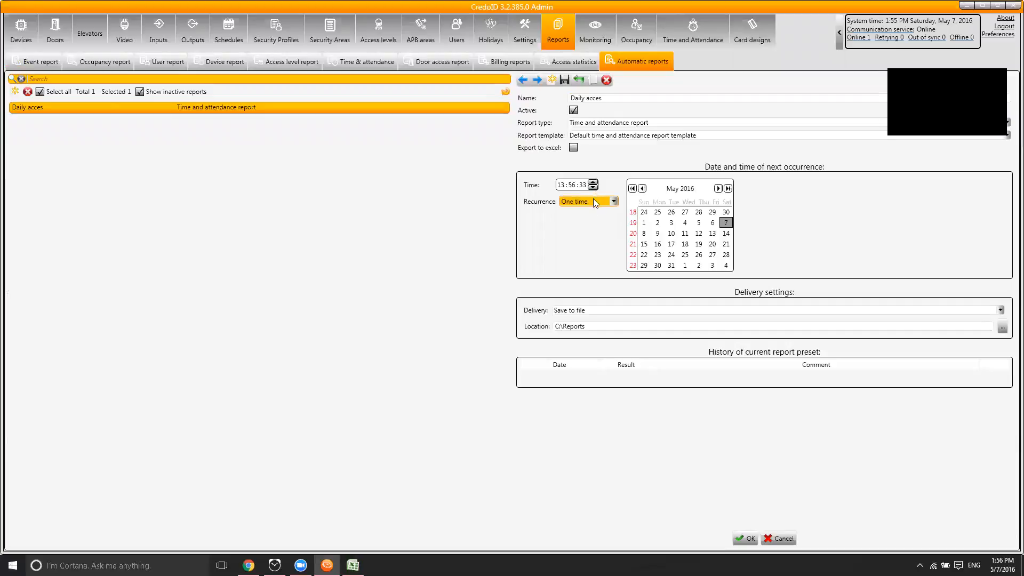
left_click(593, 201)
left_click(586, 220)
Step: Discard the unsaved automatic report and back up the database from the system settings
left_click(533, 29)
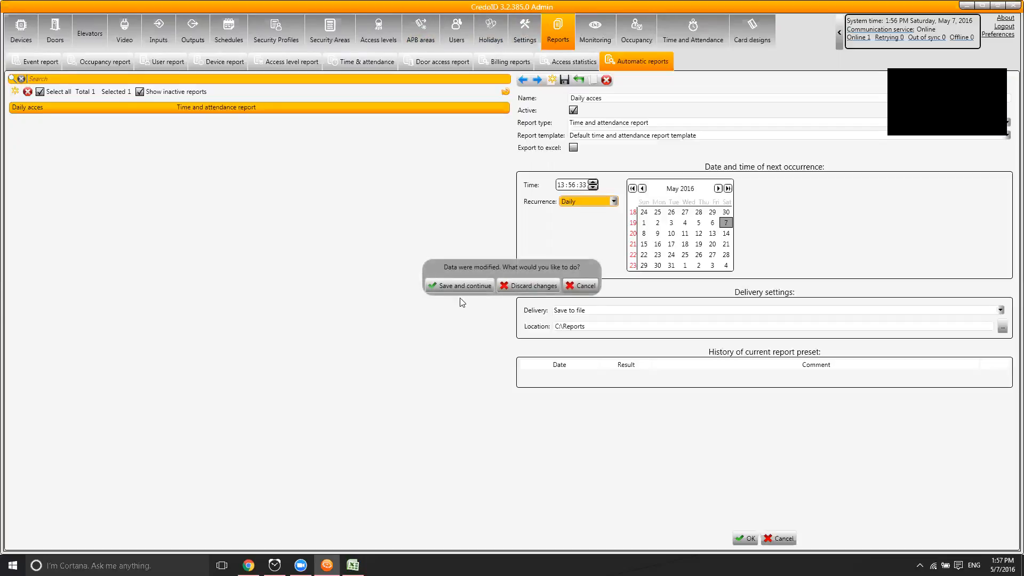
left_click(540, 284)
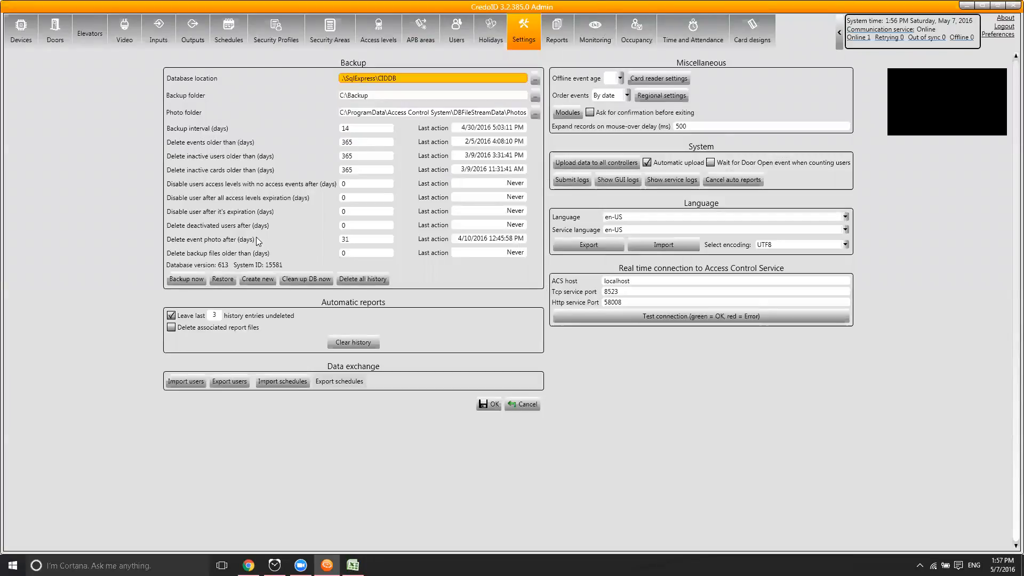
left_click(189, 280)
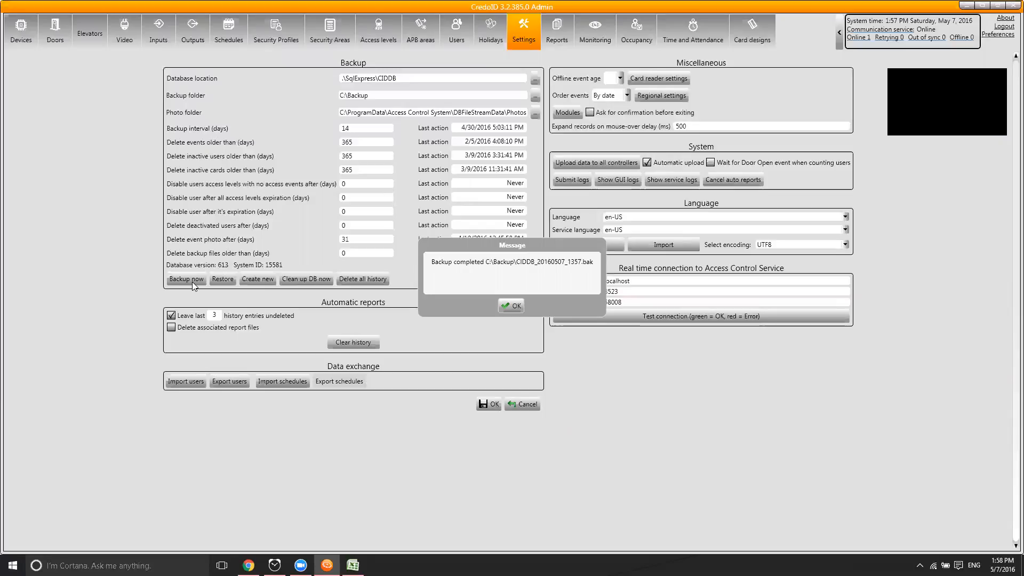
left_click(510, 305)
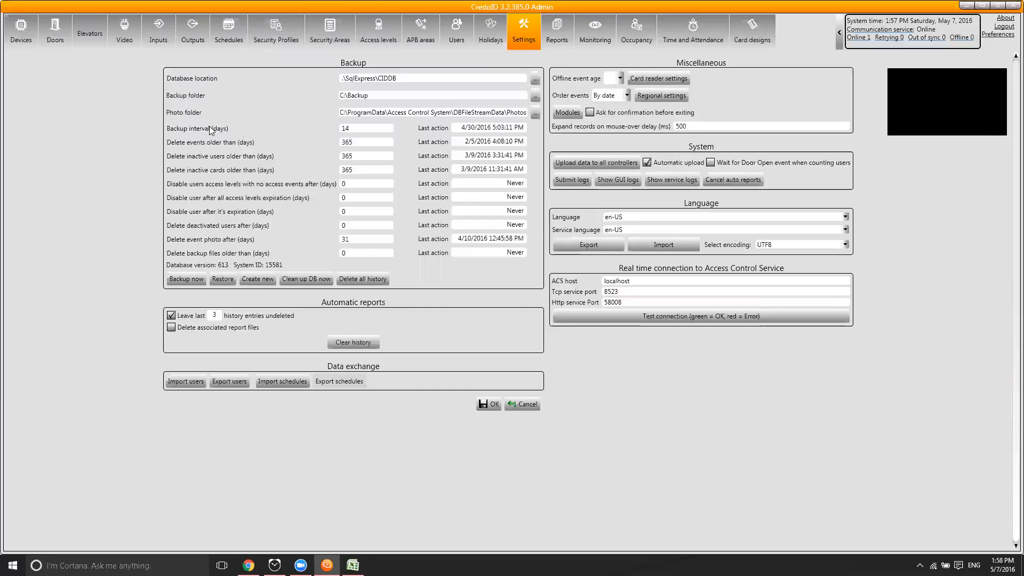
double_click(356, 129)
left_click(352, 131)
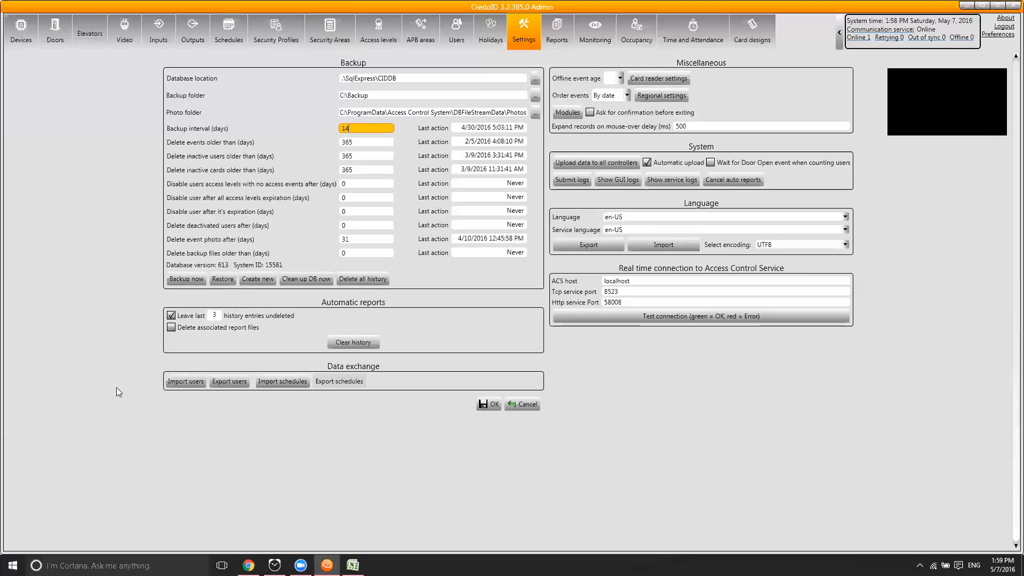
Step: Start a user import, proceed past the data corruption warning, and load Users.xls from C:\Backup as the sample file
left_click(192, 384)
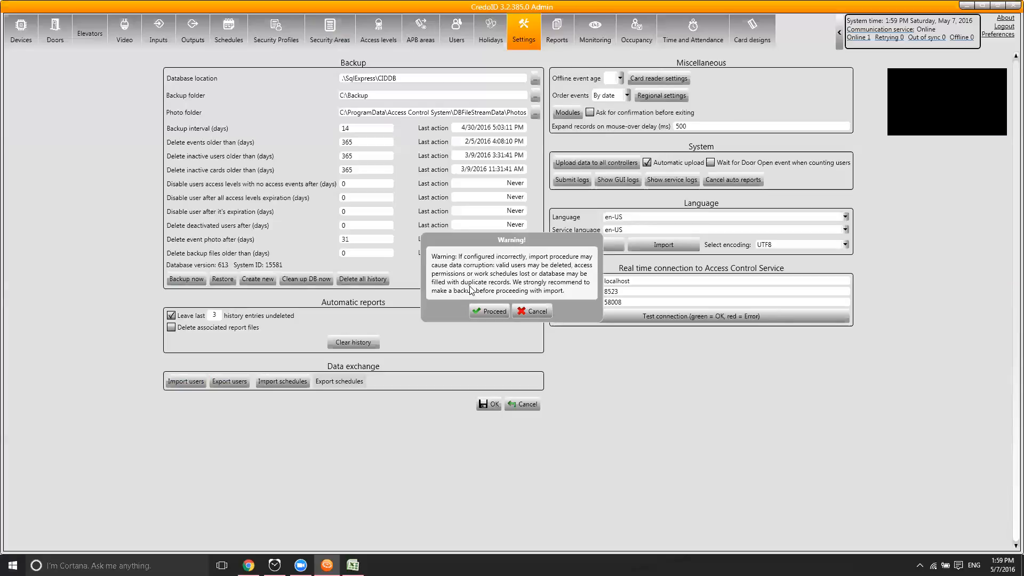
left_click(487, 312)
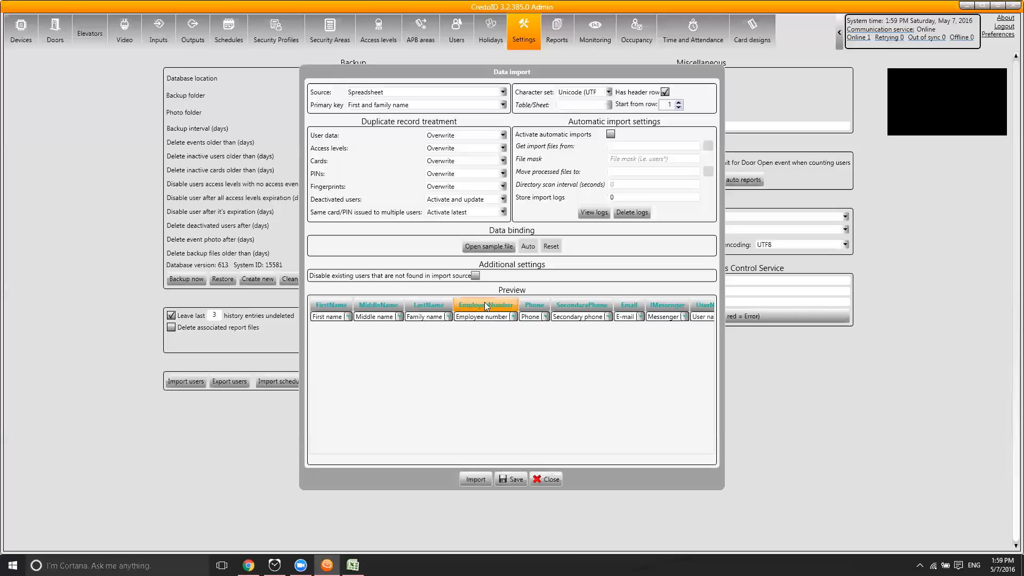
left_click(495, 245)
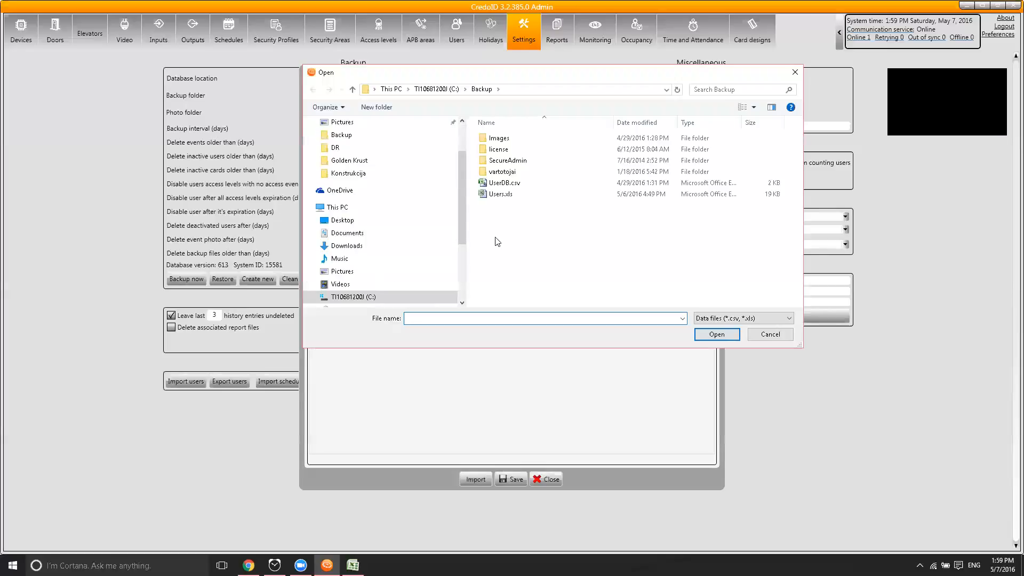
double_click(502, 194)
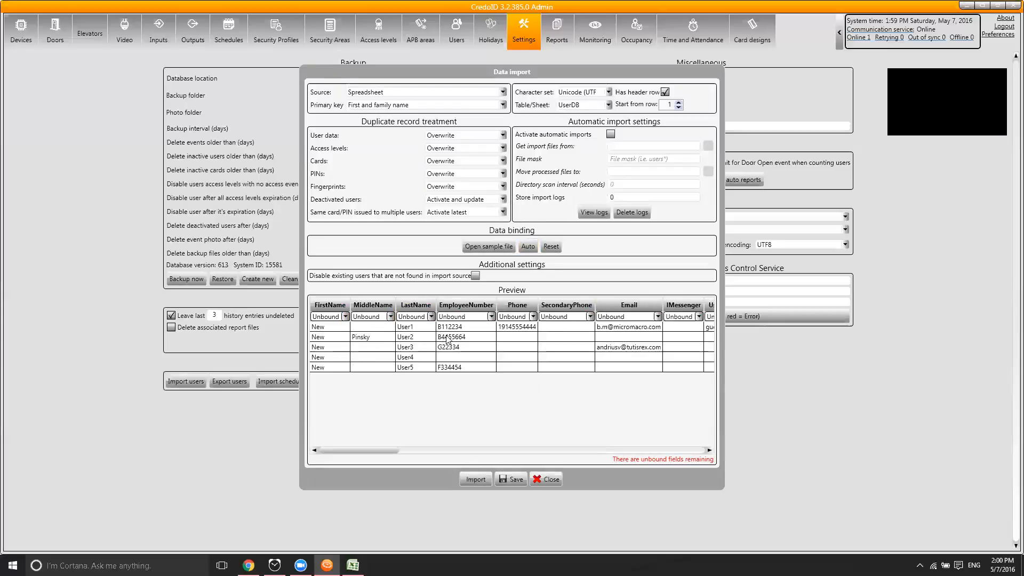
Step: Bind all spreadsheet columns automatically, import the users, and close the data import dialog
left_click(526, 247)
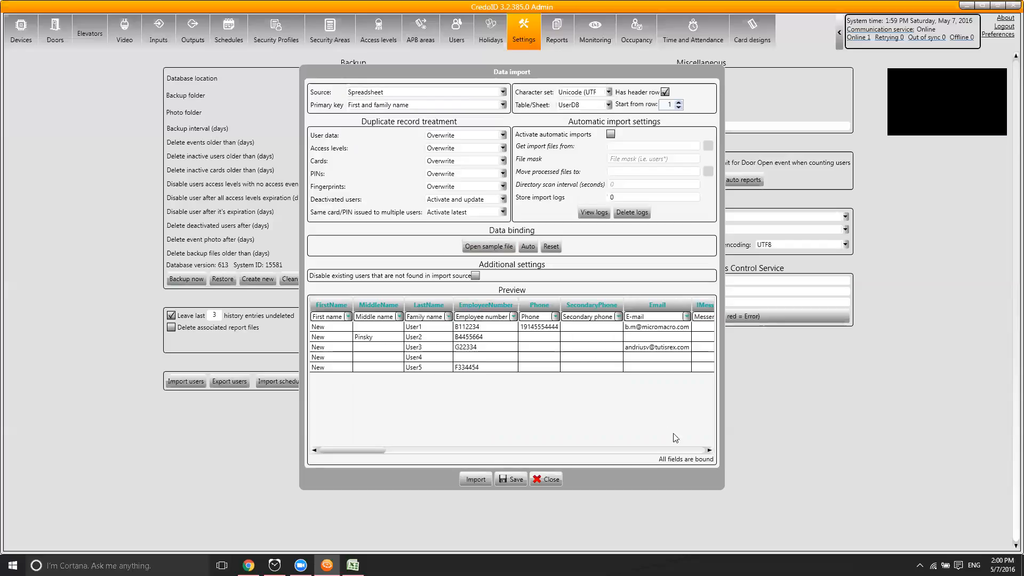
left_click(475, 479)
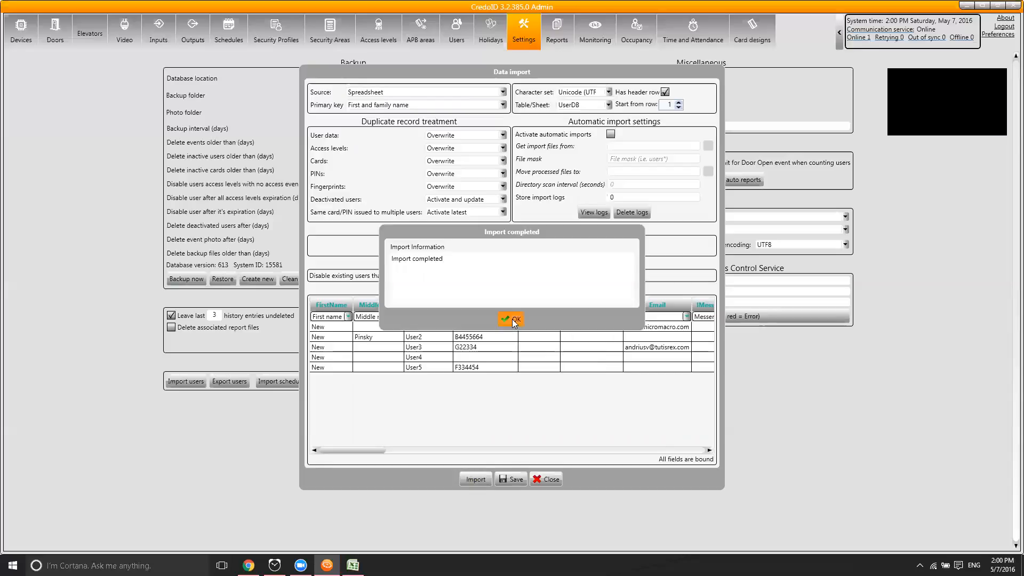
left_click(514, 321)
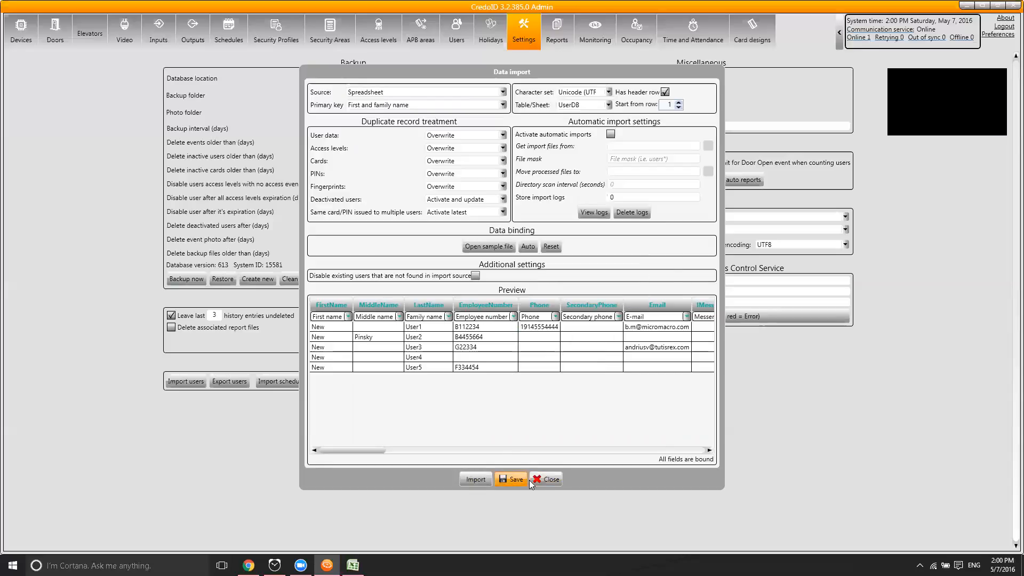
left_click(544, 478)
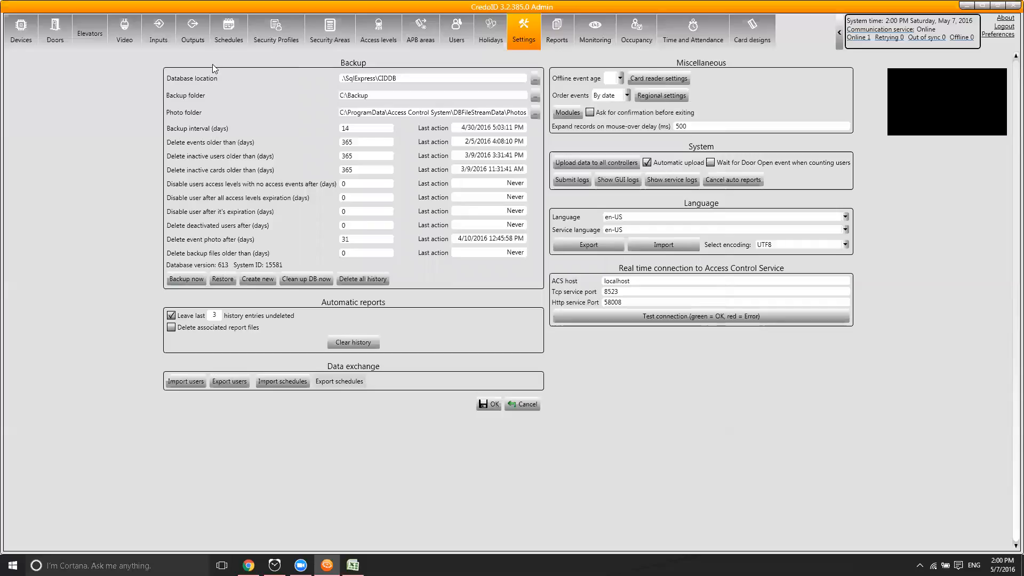
Step: Examine the photos, departments and credentials of the newly imported users in the user list
left_click(457, 38)
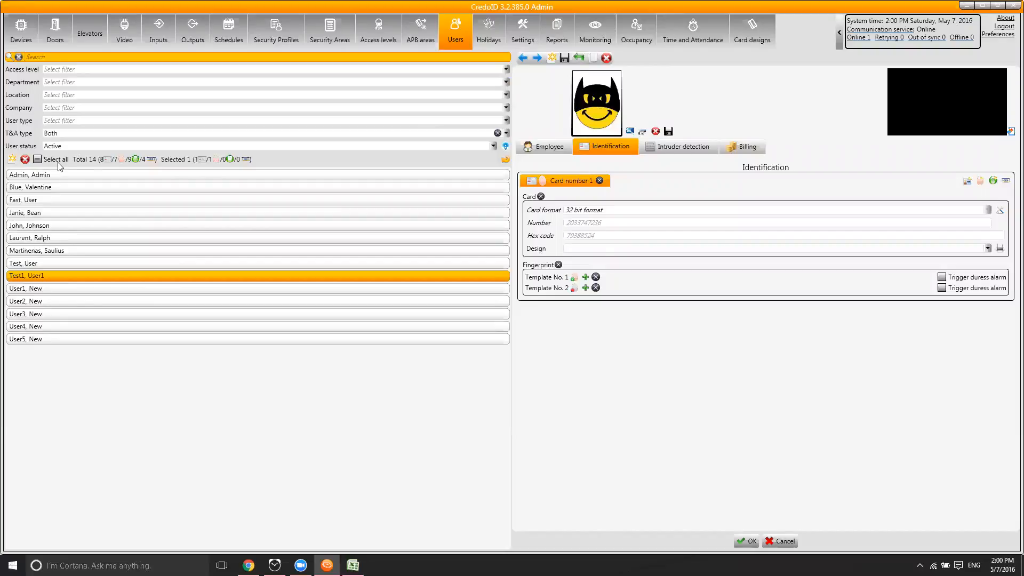
left_click(50, 288)
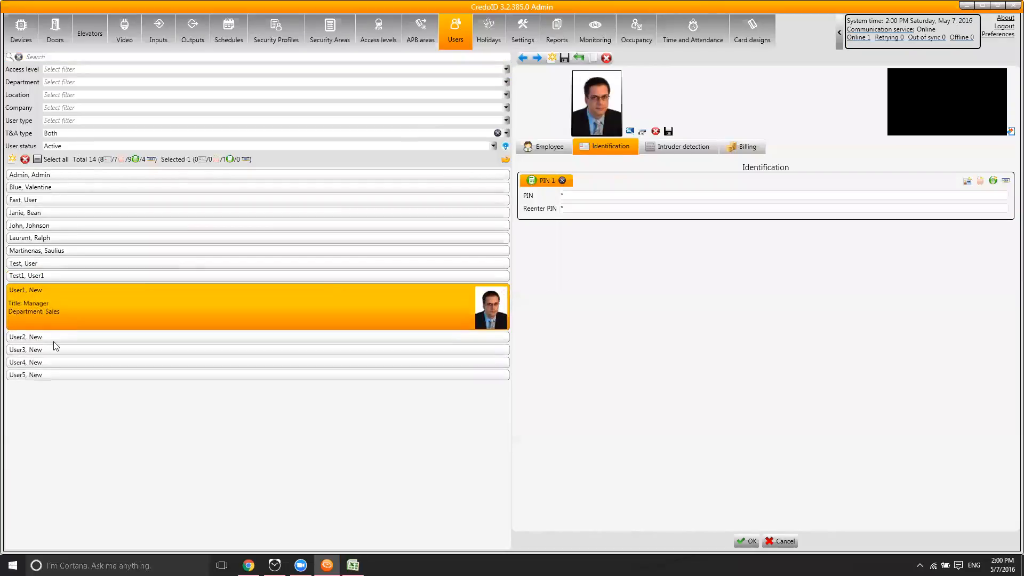
left_click(53, 340)
left_click(57, 353)
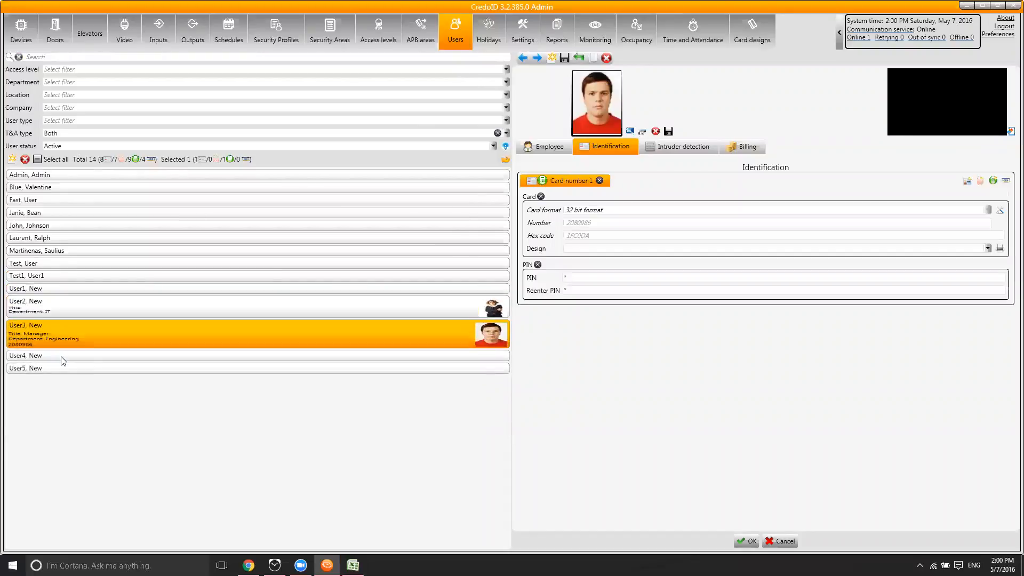
left_click(64, 359)
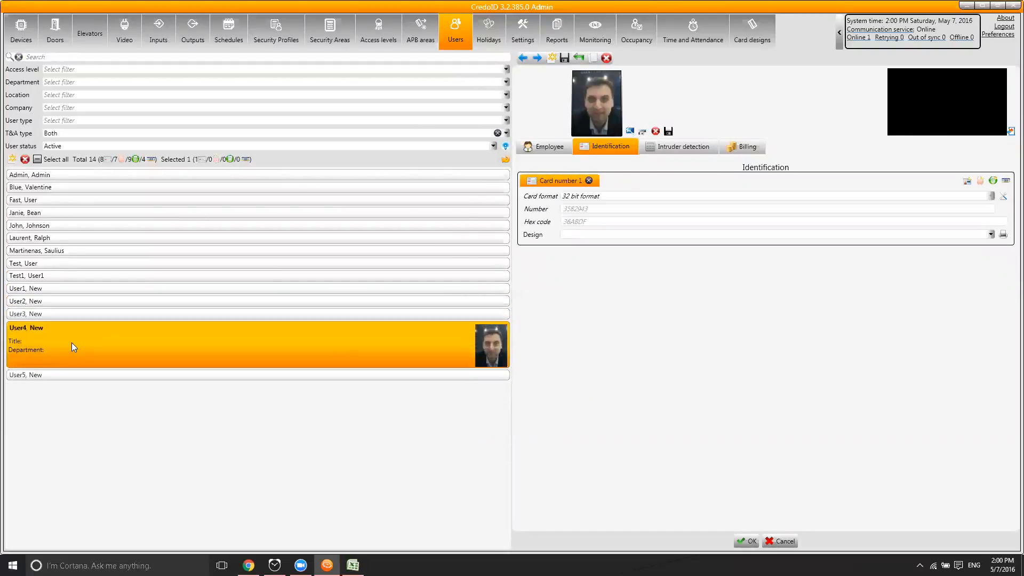
left_click(64, 301)
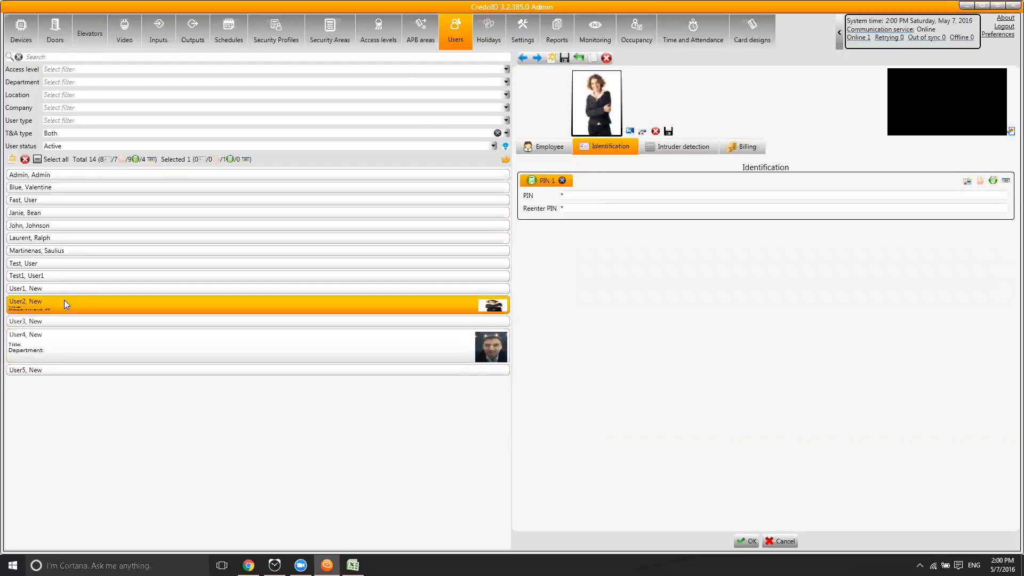
mouse_move(64, 295)
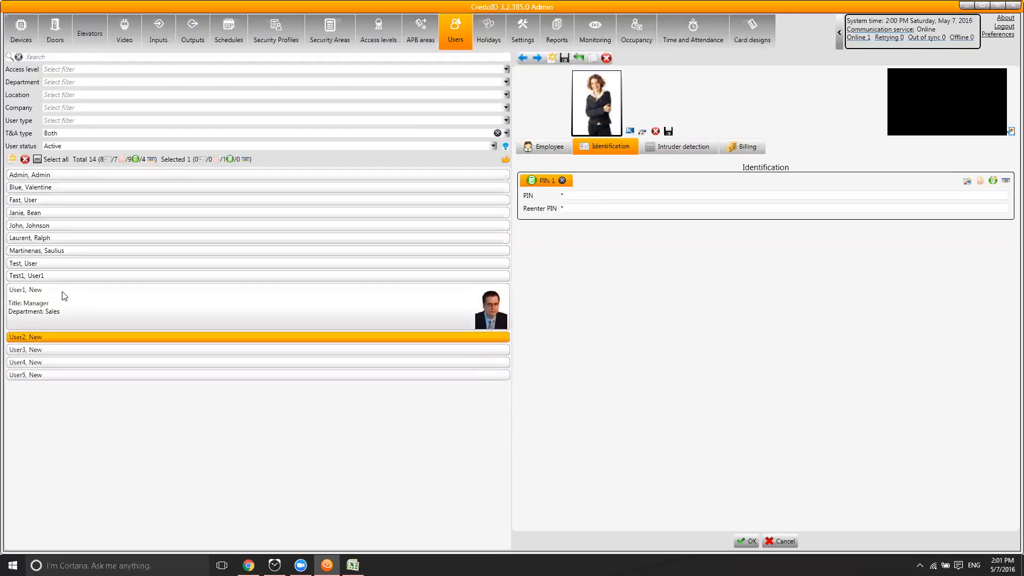
left_click(64, 320)
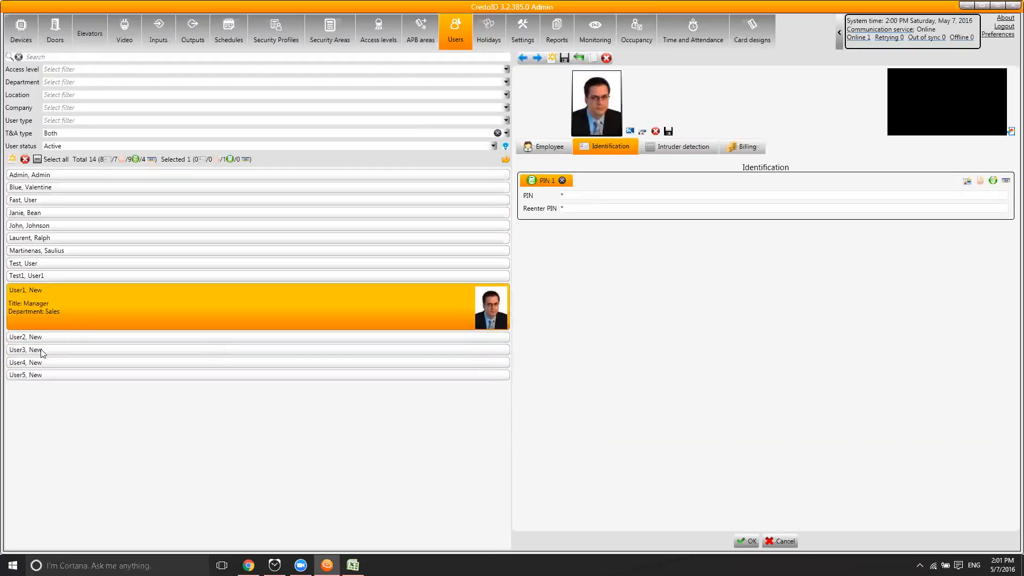
mouse_move(45, 344)
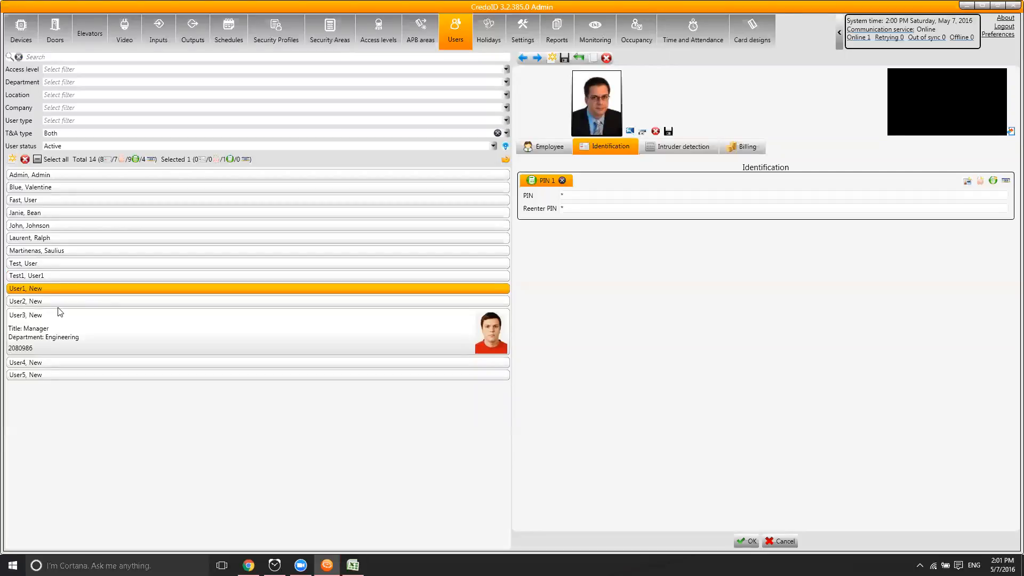
Step: Run another database backup to capture the imported users
left_click(520, 30)
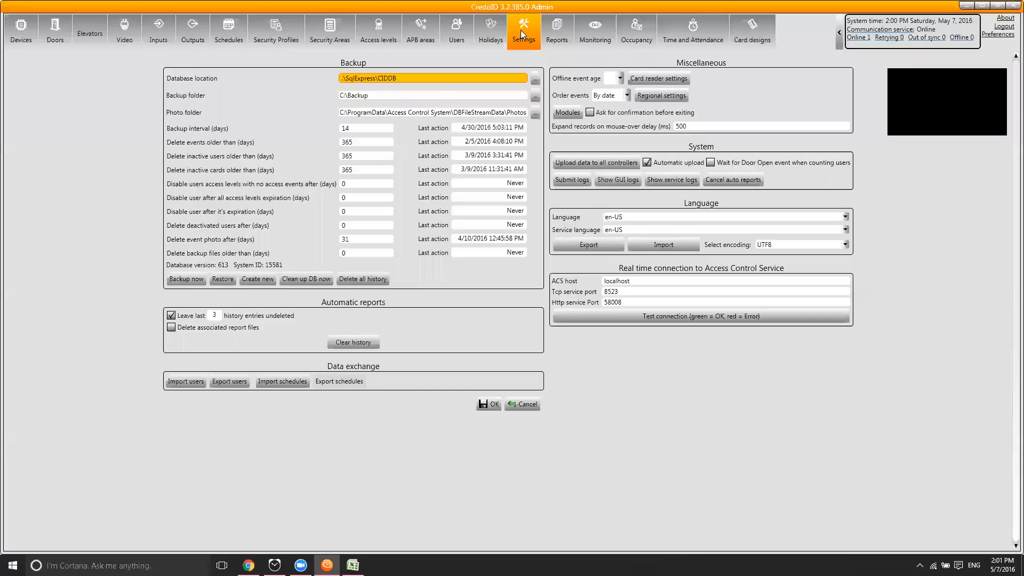
left_click(193, 279)
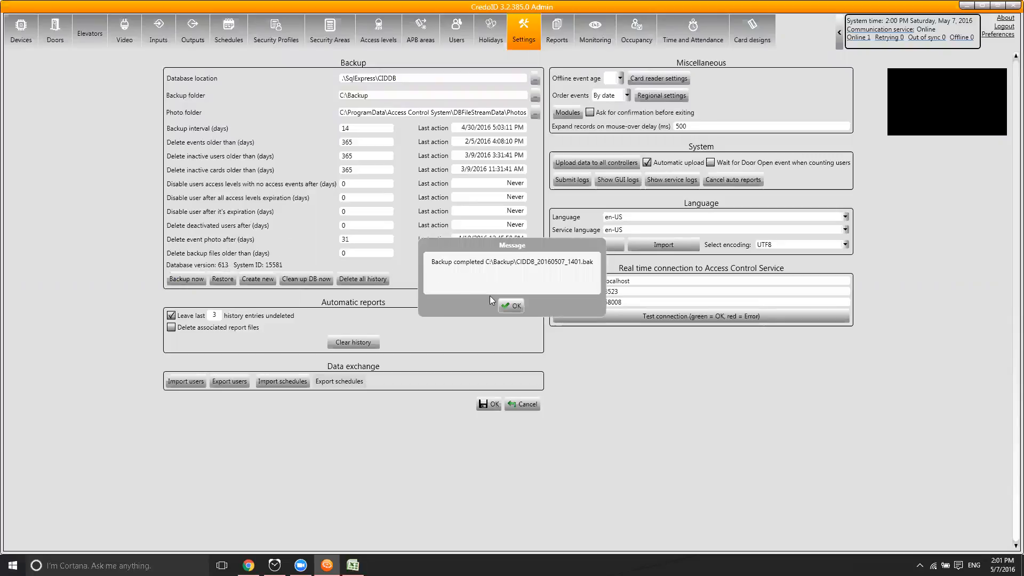
left_click(511, 304)
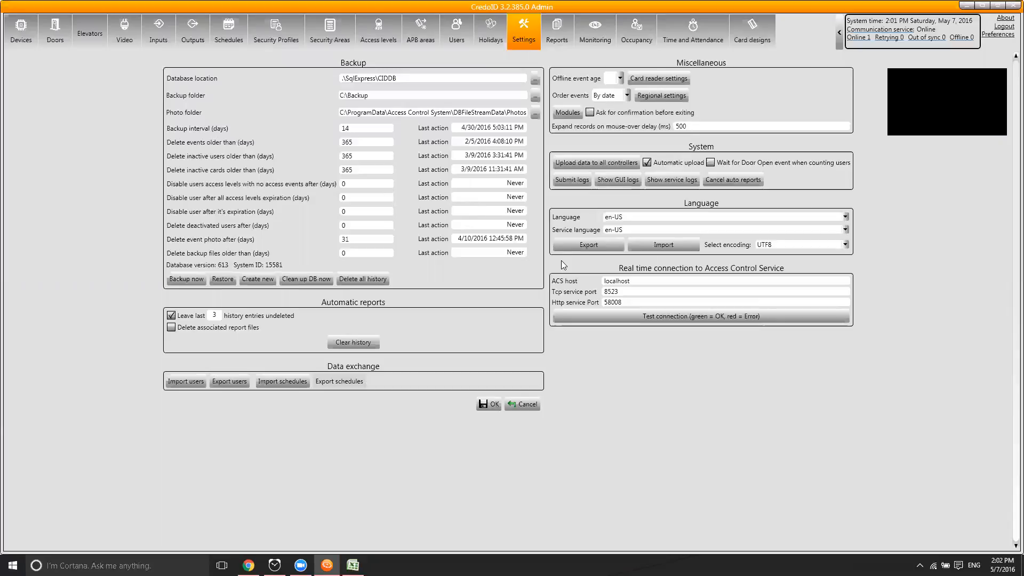
Step: Add a new user record and display its employee details for entry
left_click(463, 35)
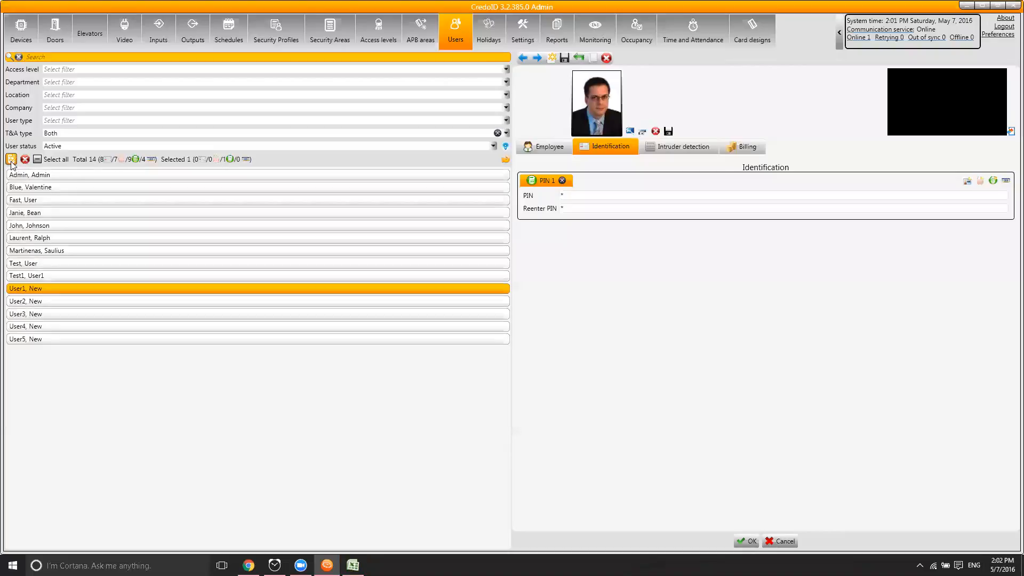
left_click(12, 159)
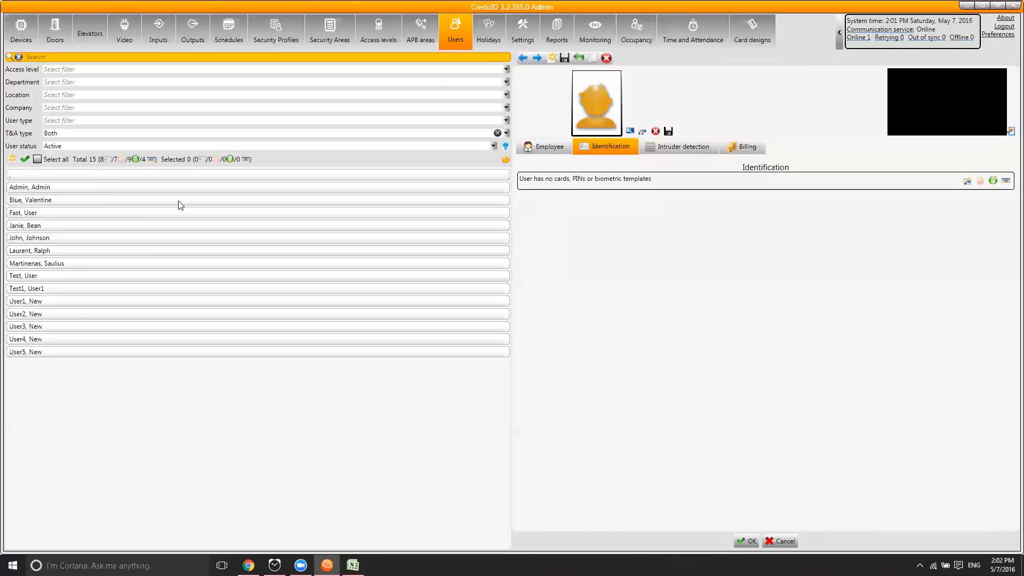
left_click(557, 144)
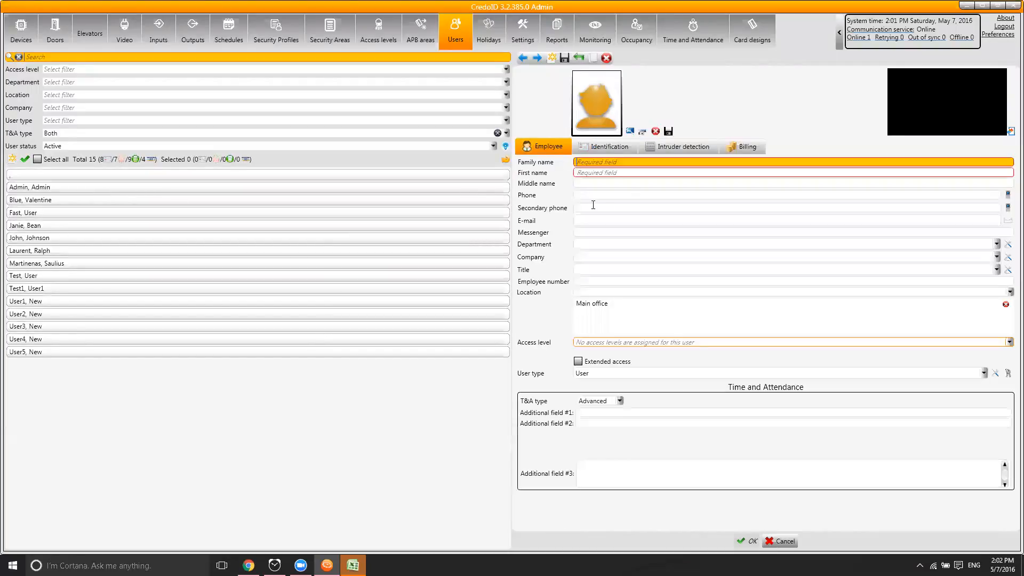
left_click(593, 163)
type("Admin")
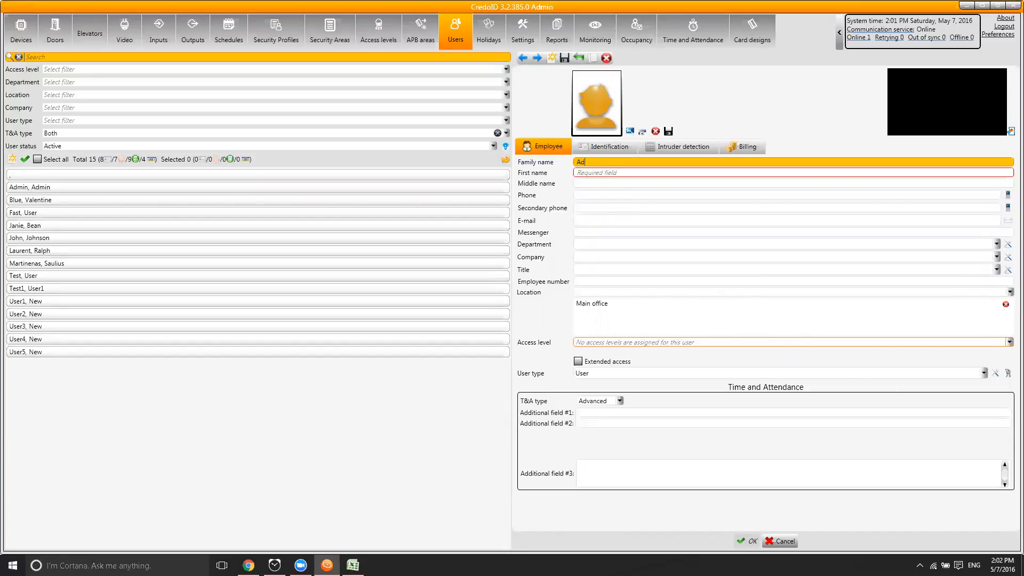
key("BackSpace")
key("BackSpace")
key("BackSpace")
key("BackSpace")
key("BackSpace")
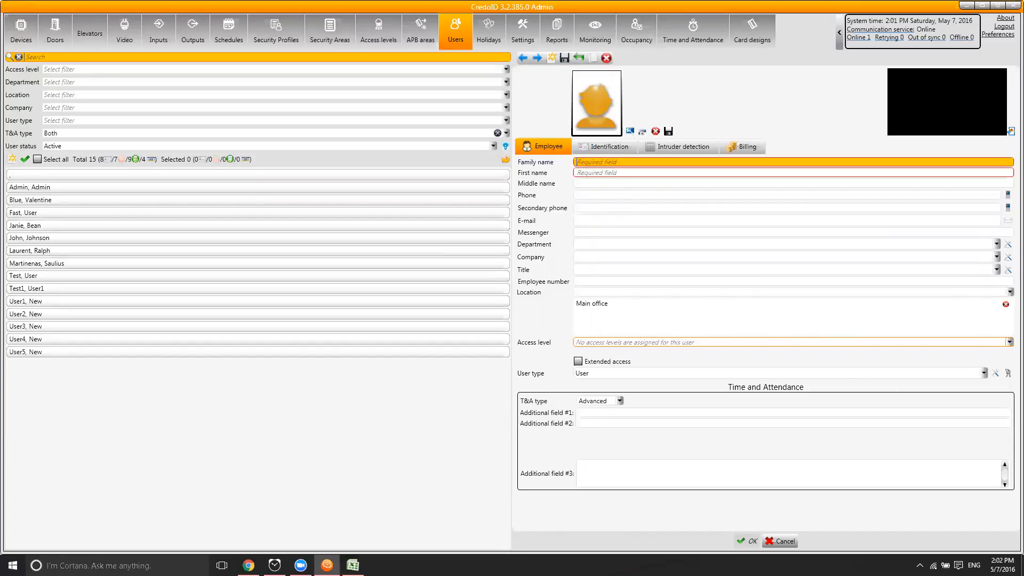
Step: Enter Limited as the new user's family name and Administrator as the first name
type("Limited")
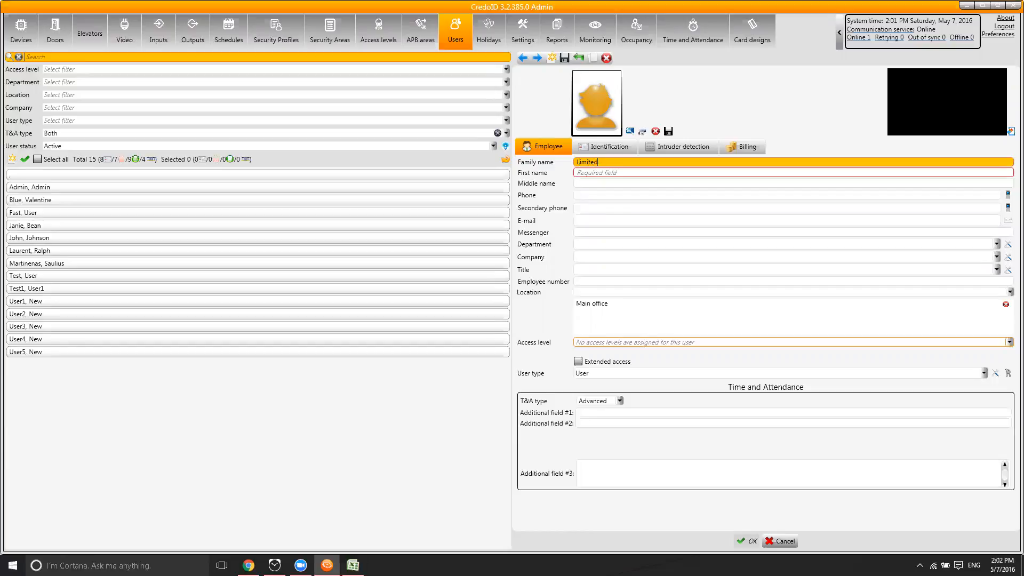
left_click(607, 173)
type("Administrator")
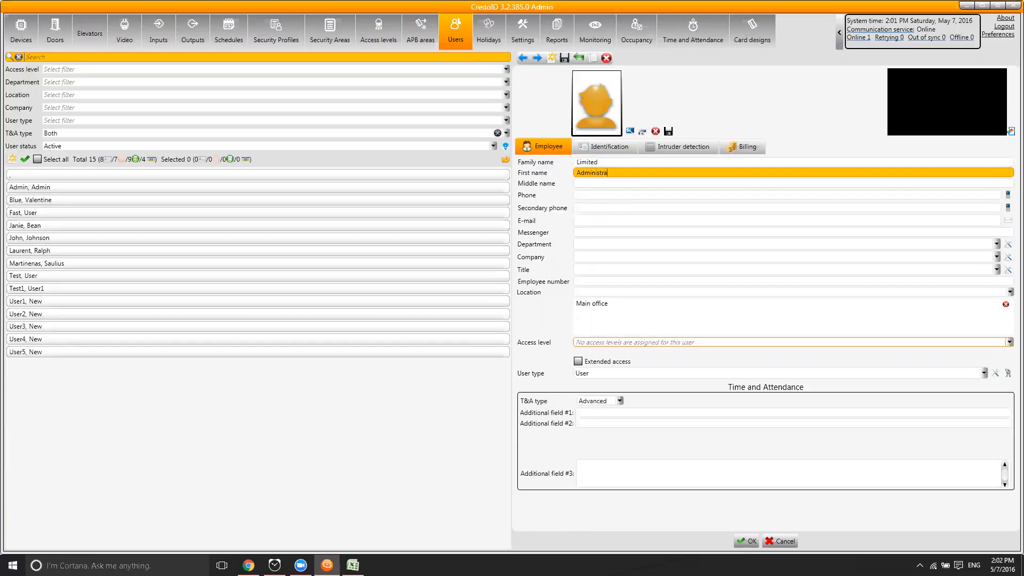
Step: Set the new user's type to User administrator and review that type's permissions without changing them
left_click(847, 374)
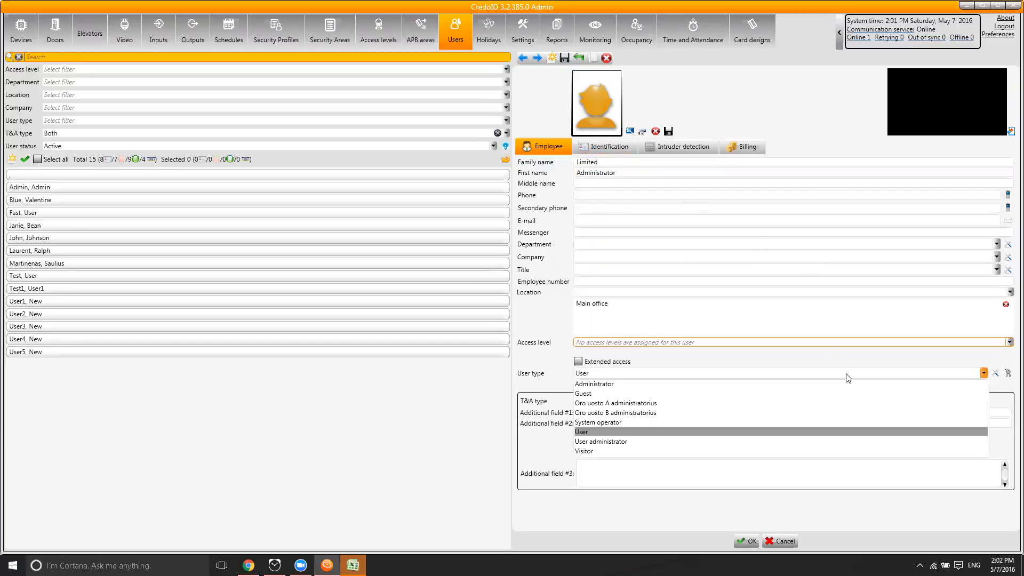
left_click(621, 442)
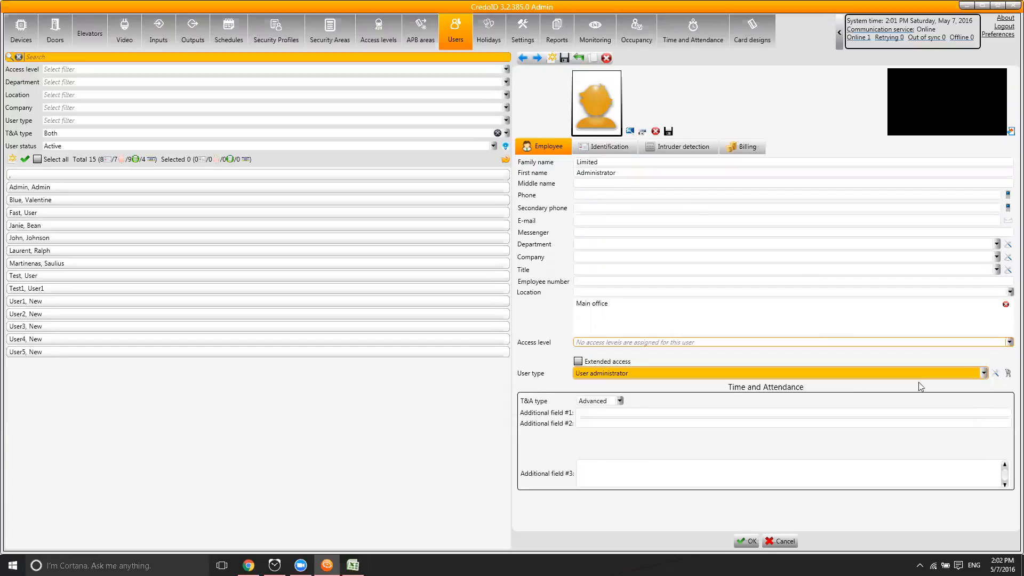
left_click(994, 373)
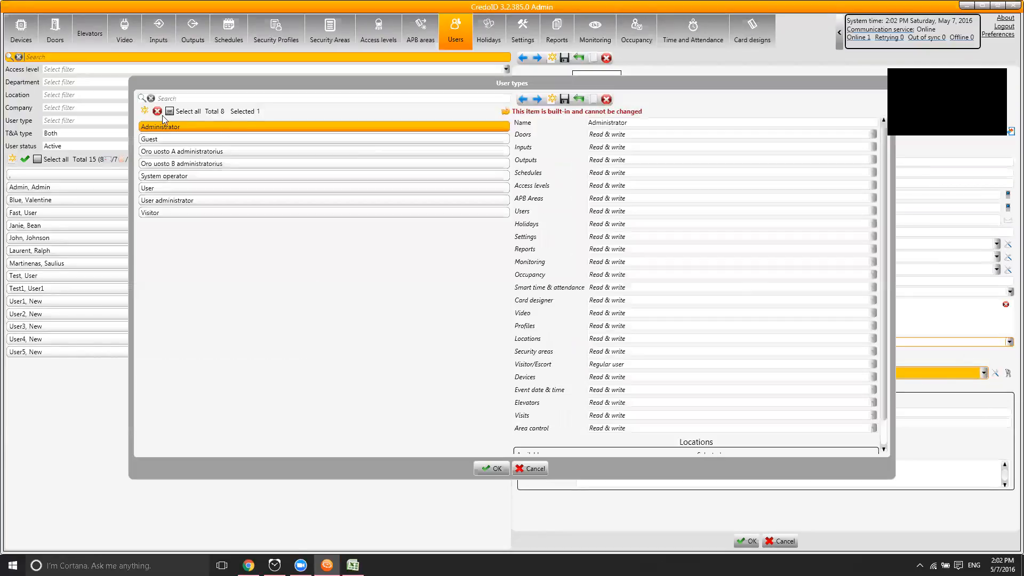
left_click(191, 200)
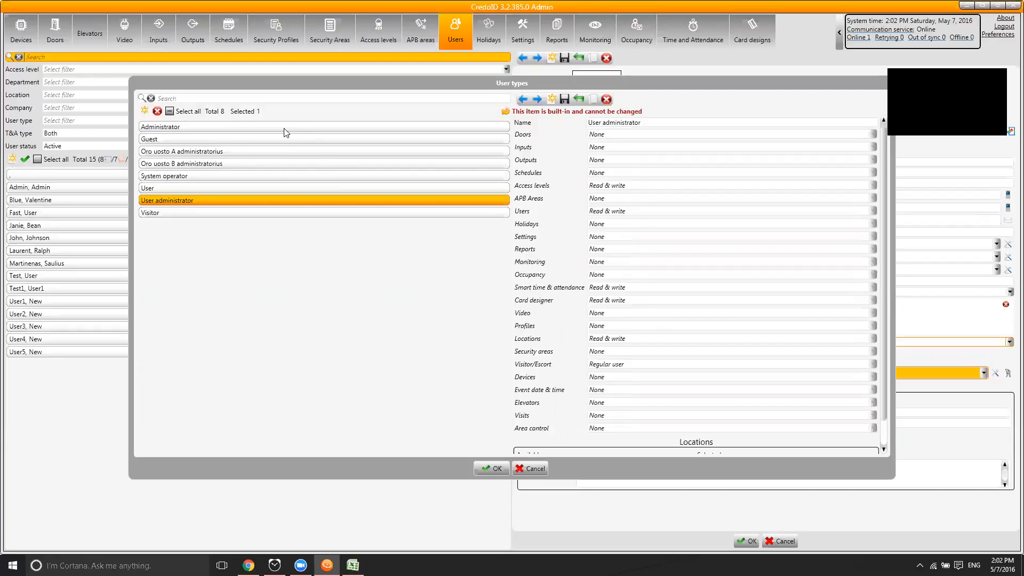
left_click(536, 468)
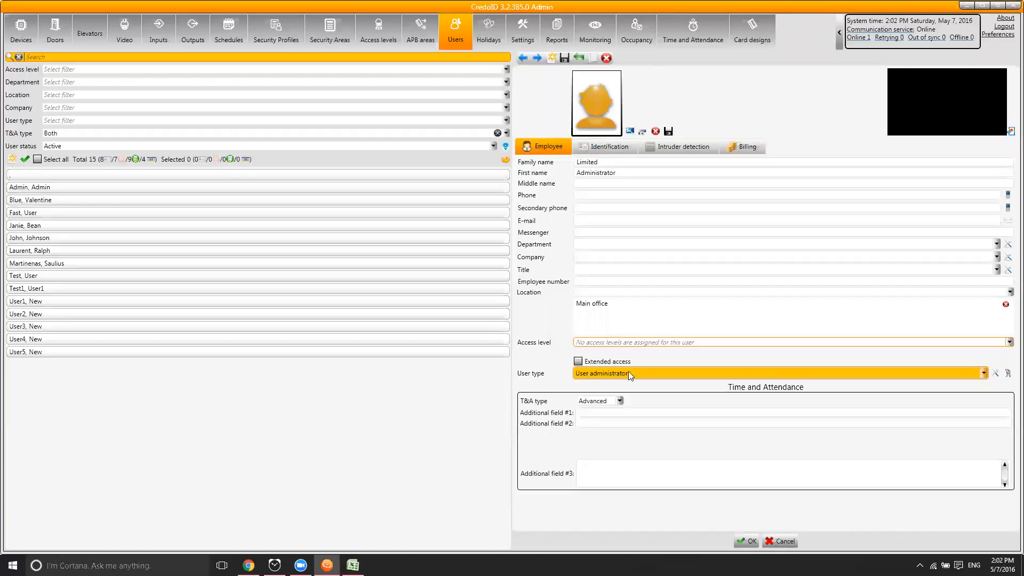
Step: Set the new user's login details with the user name Customer and a password entered in both password fields
left_click(1007, 373)
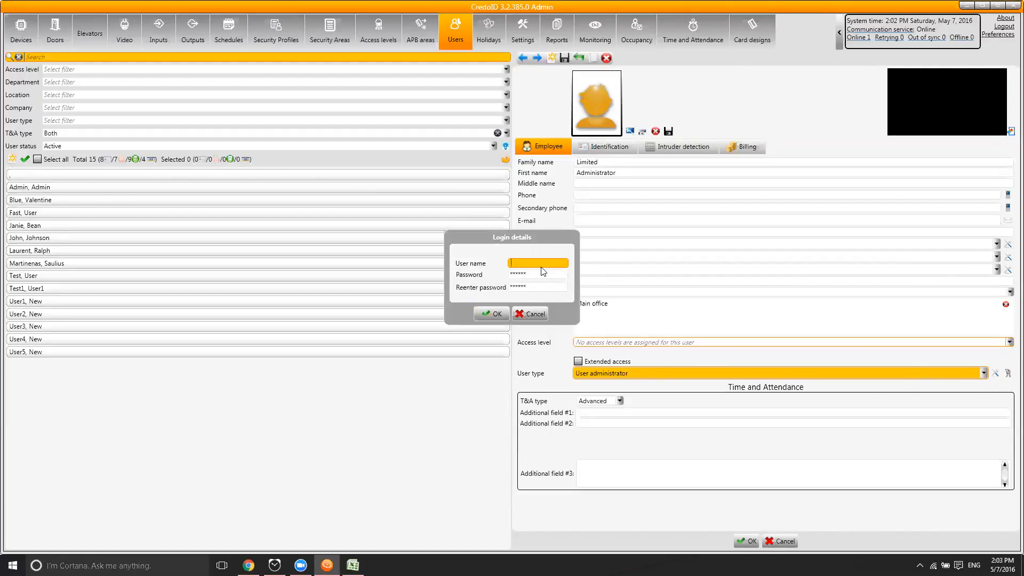
type("Customer")
key("Tab")
double_click(543, 271)
type("***")
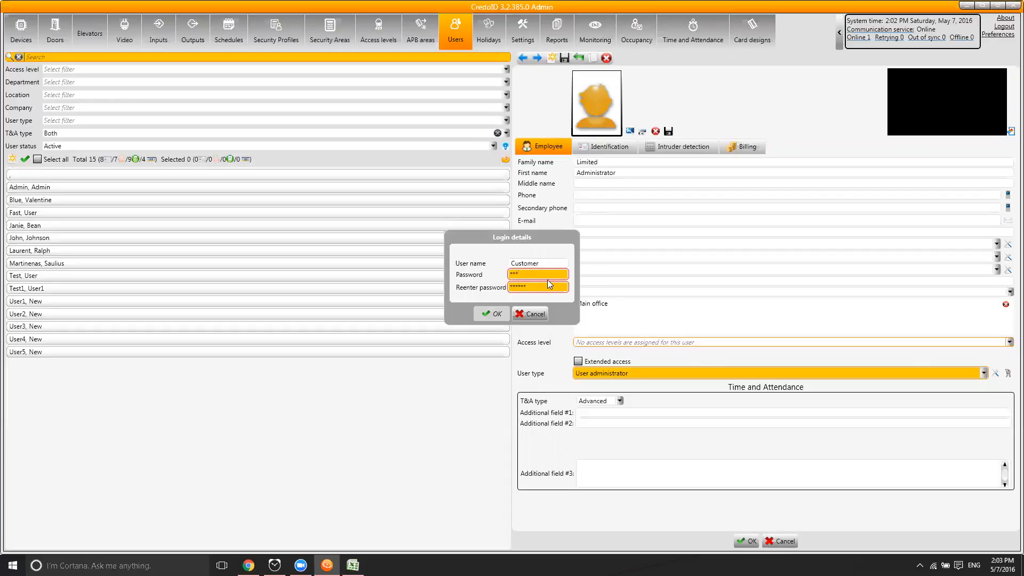
left_click_drag(542, 284, 506, 287)
type("***")
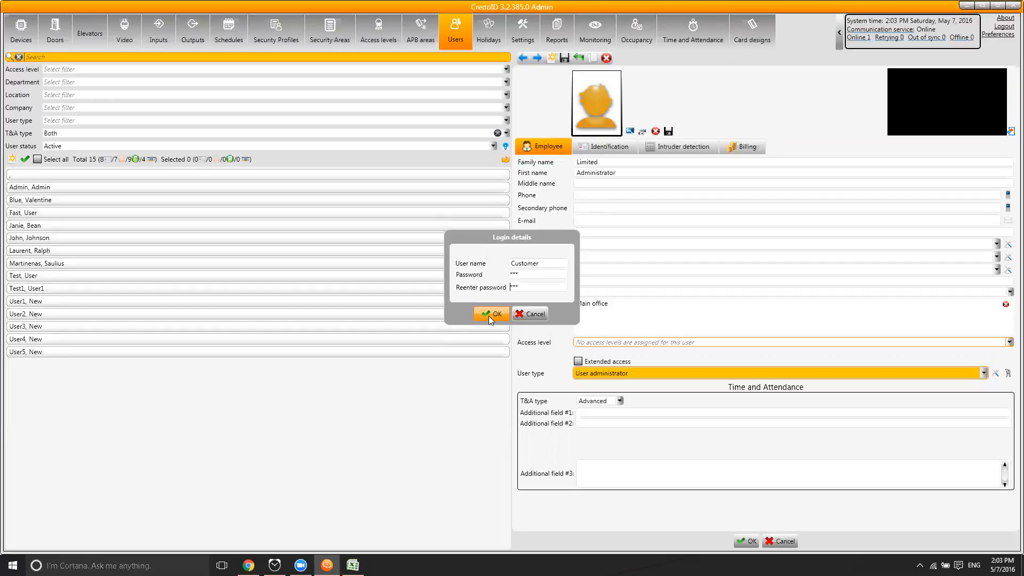
left_click(490, 314)
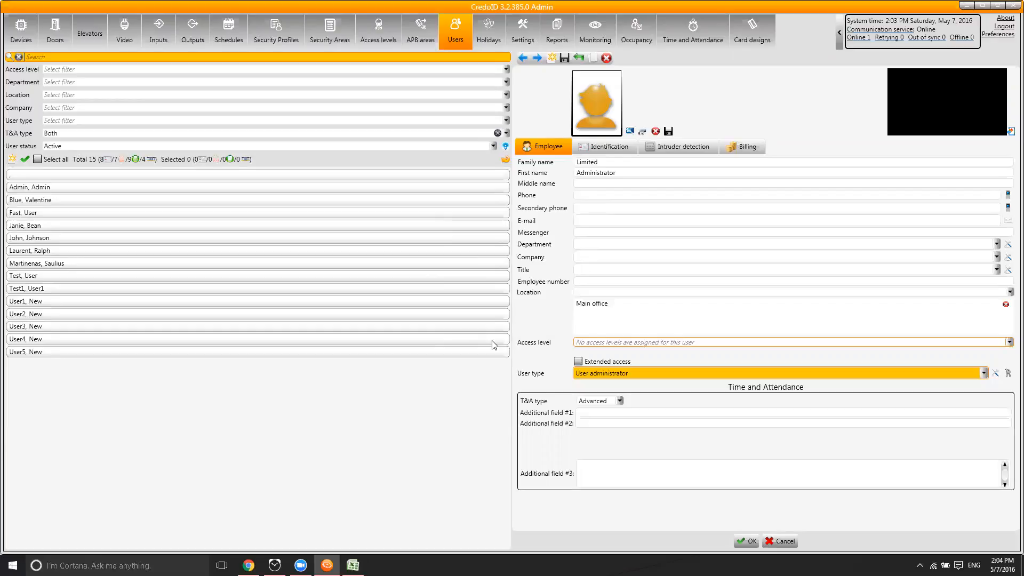
Step: Delete the First floor map from the monitoring maps and confirm the deletion
mouse_move(492, 345)
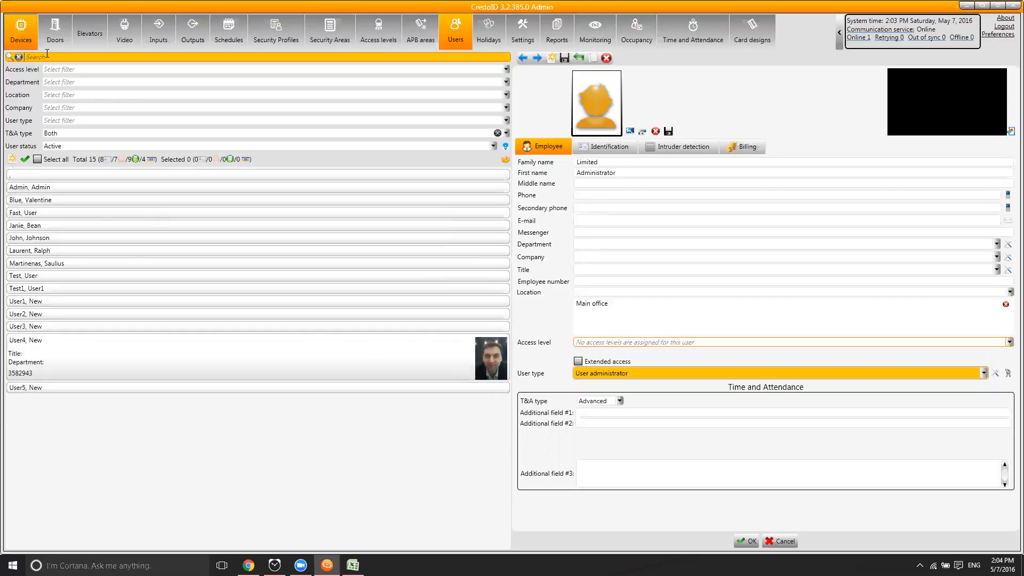
left_click(589, 35)
left_click(463, 285)
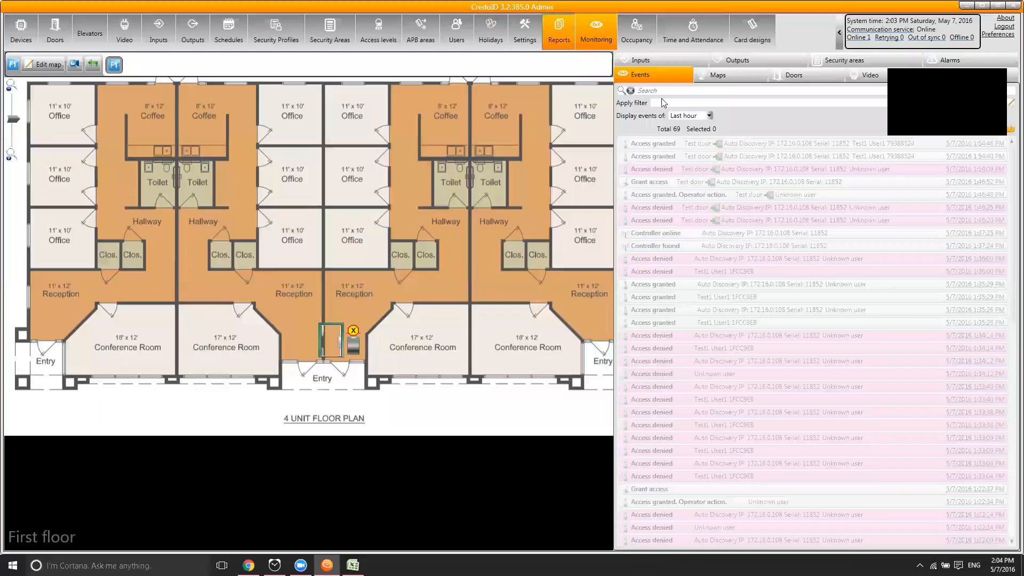
left_click(717, 75)
left_click(637, 115)
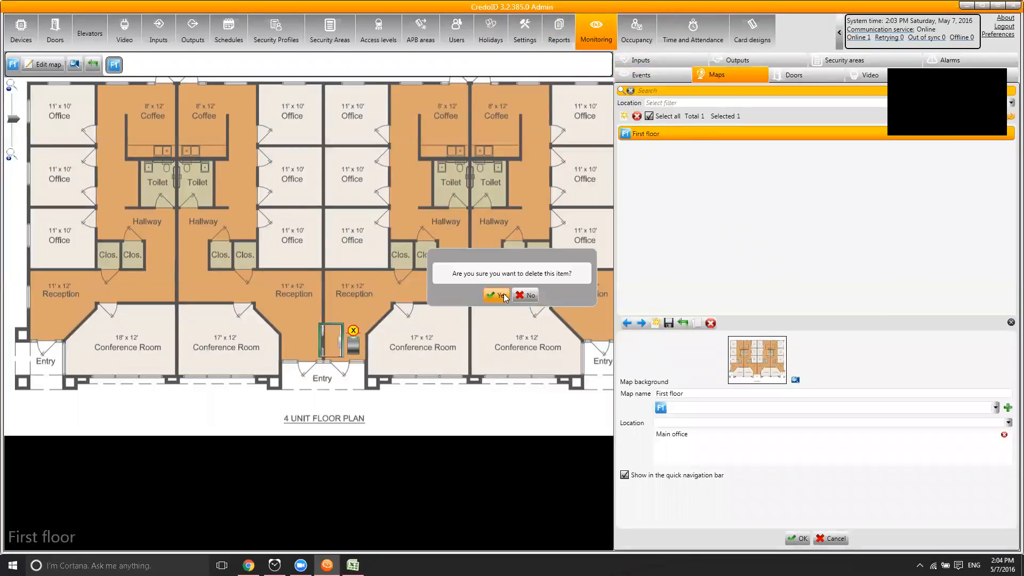
left_click(499, 296)
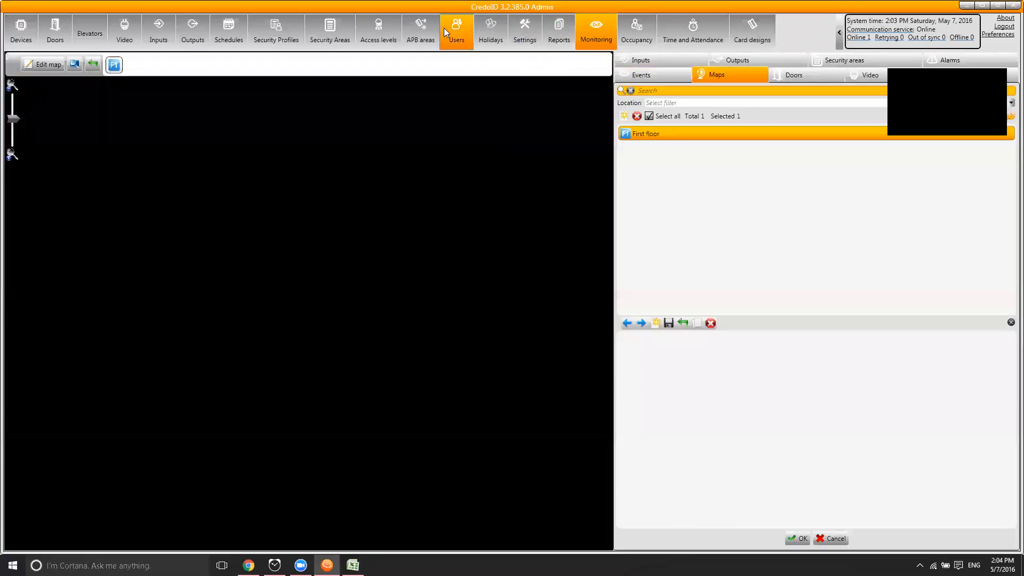
Step: Delete the access level "Employees common areas @ business hours" and confirm
left_click(376, 27)
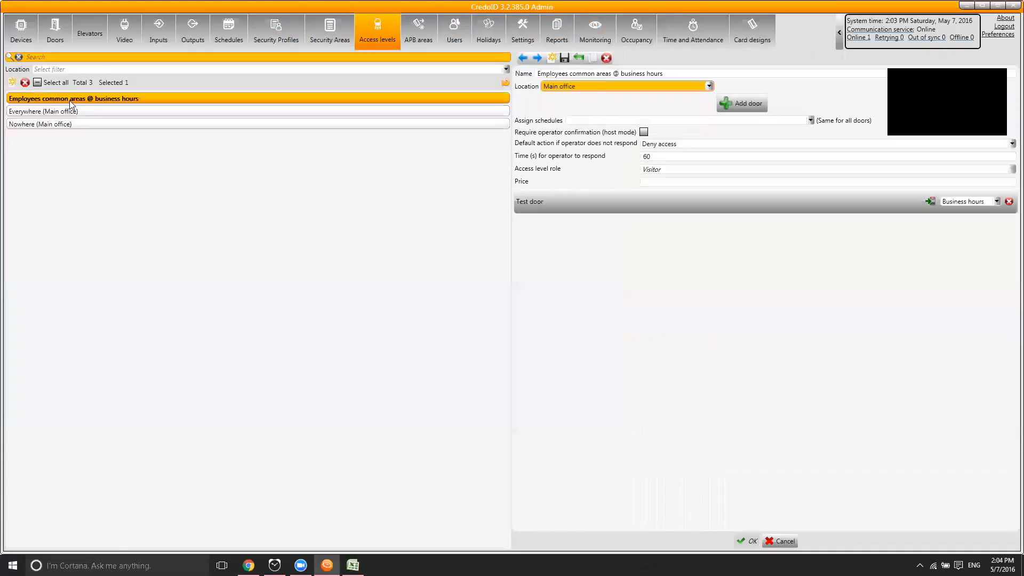
left_click(24, 84)
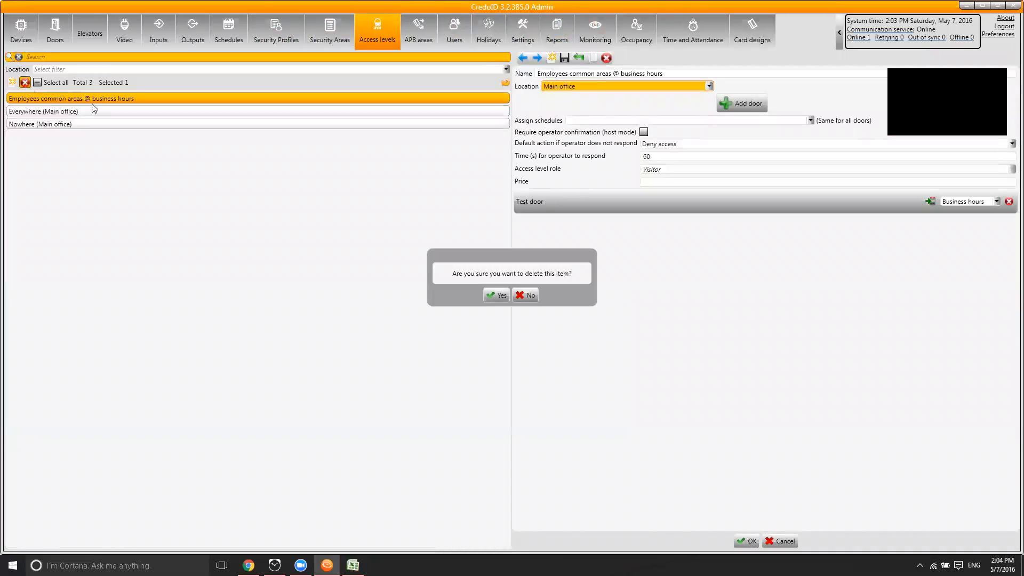
left_click(490, 296)
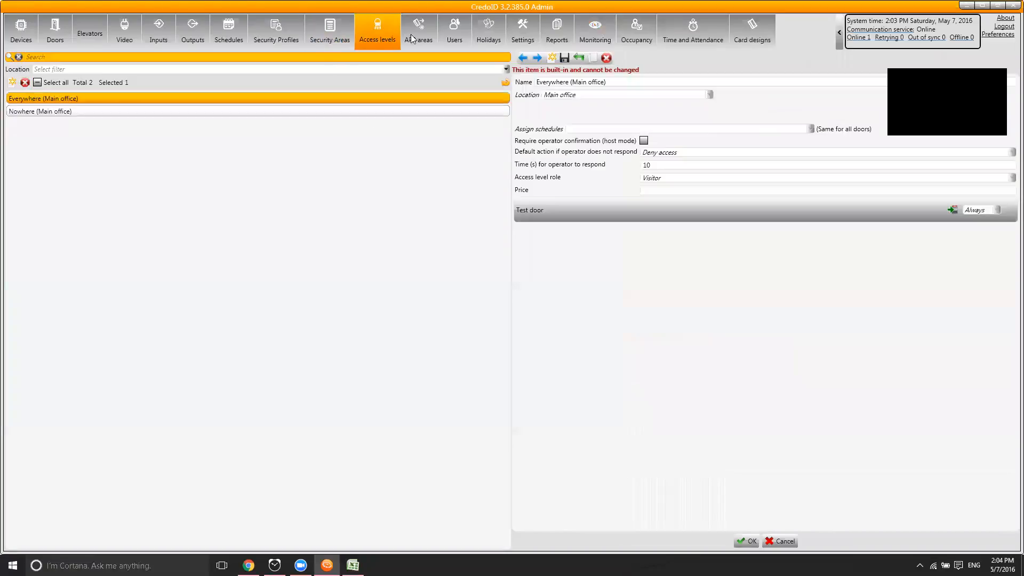
Step: Delete the Business hours schedule and confirm the deletion
left_click(230, 35)
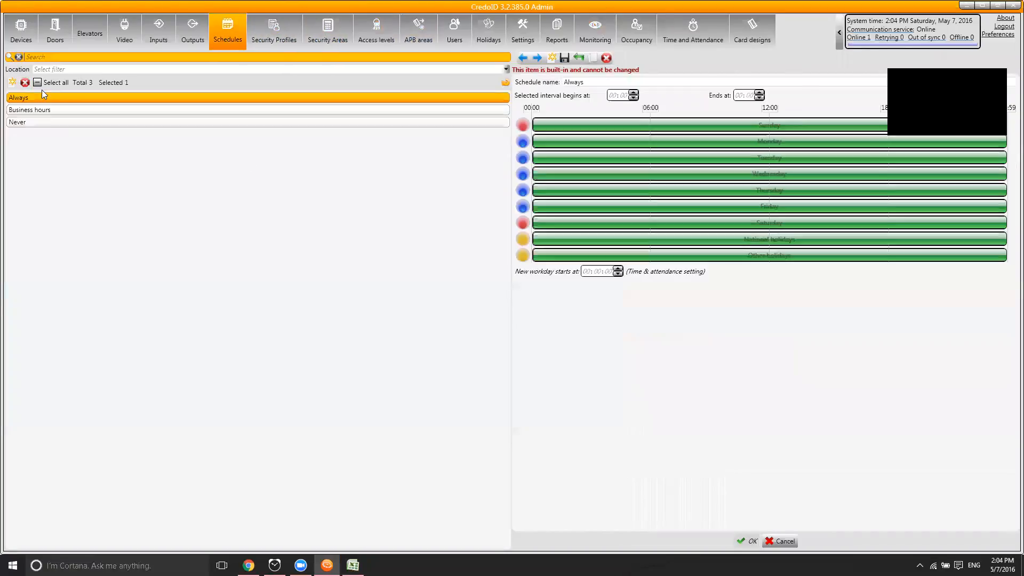
left_click(72, 110)
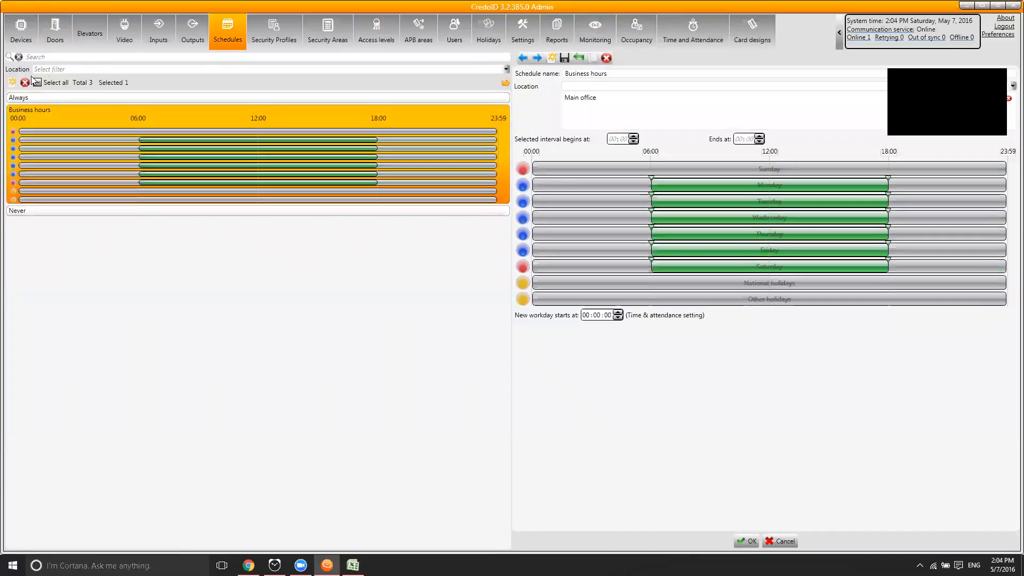
left_click(25, 83)
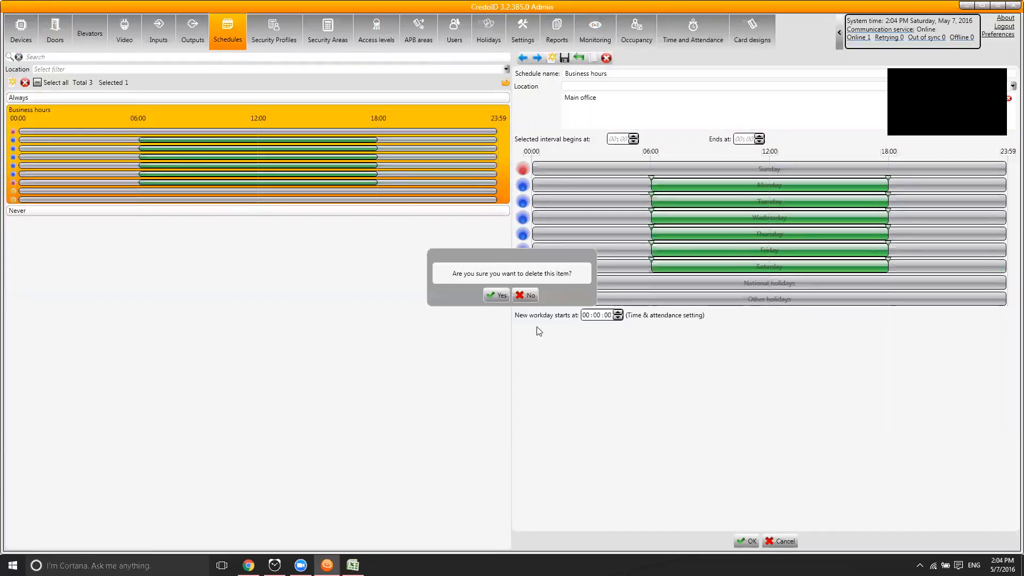
left_click(495, 294)
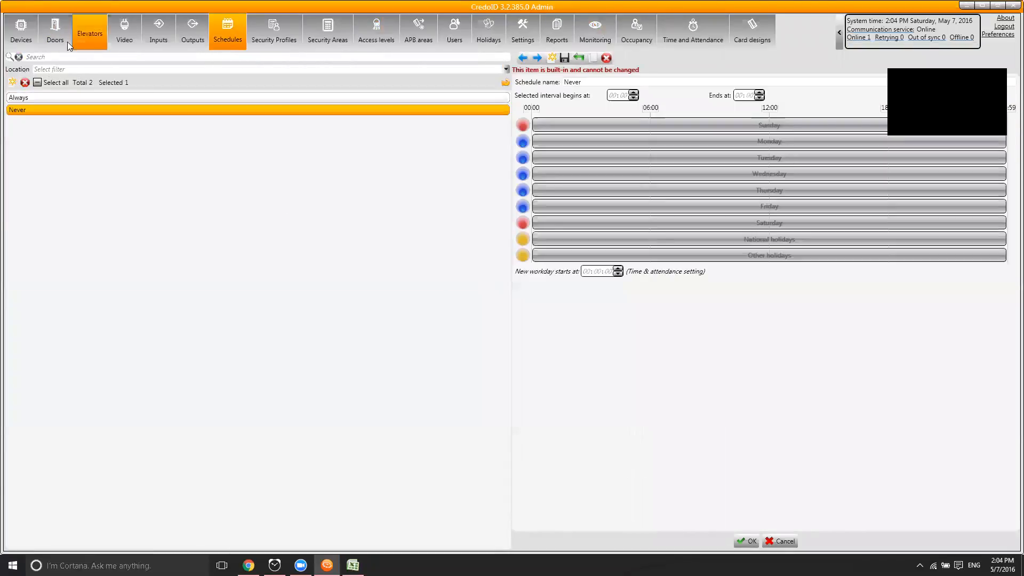
Step: Delete the door named Test door and confirm the deletion
left_click(63, 38)
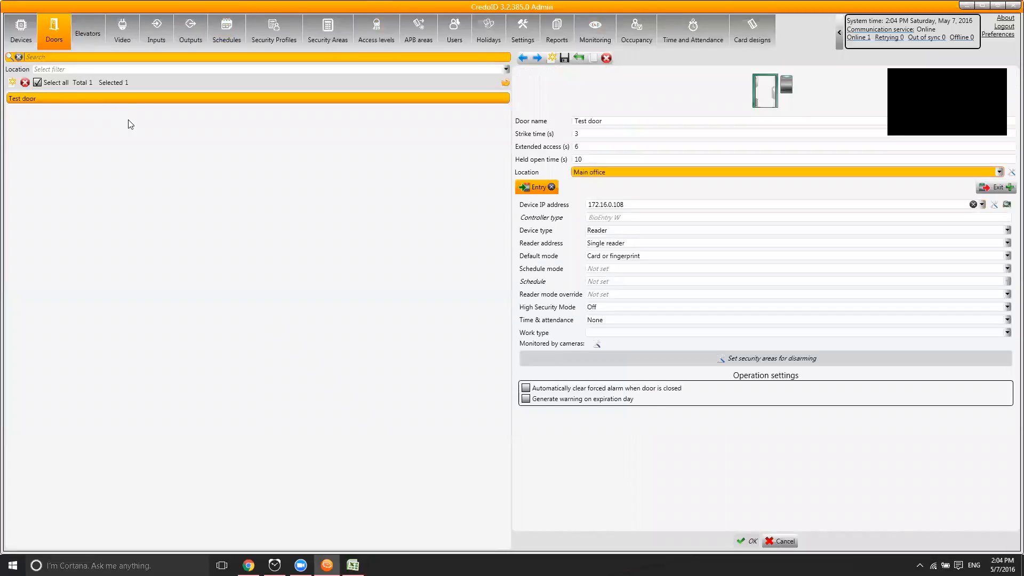
left_click(25, 82)
left_click(496, 295)
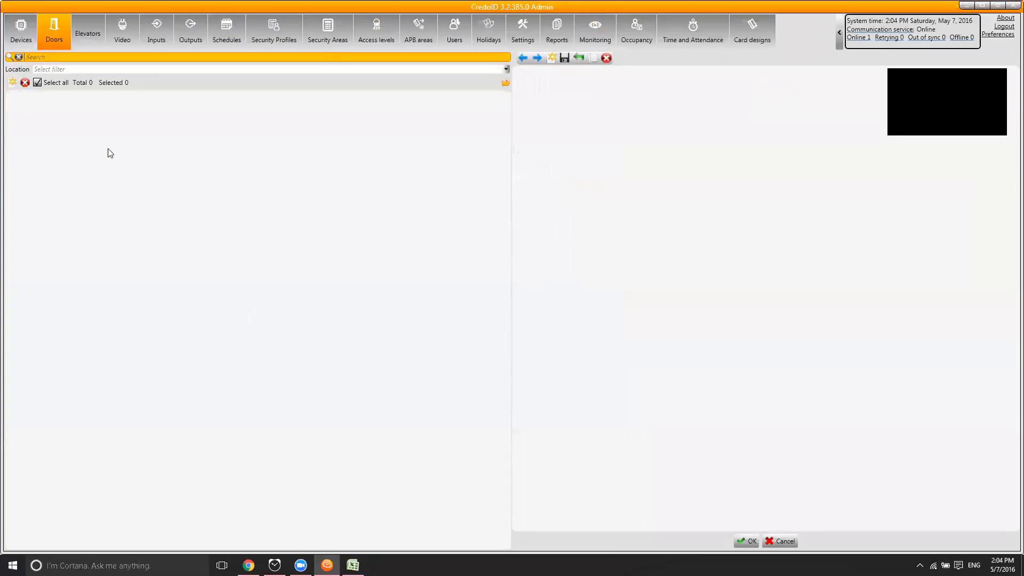
Step: Remove the fingerprint credential from the user Test1, User1 and save the record
left_click(450, 42)
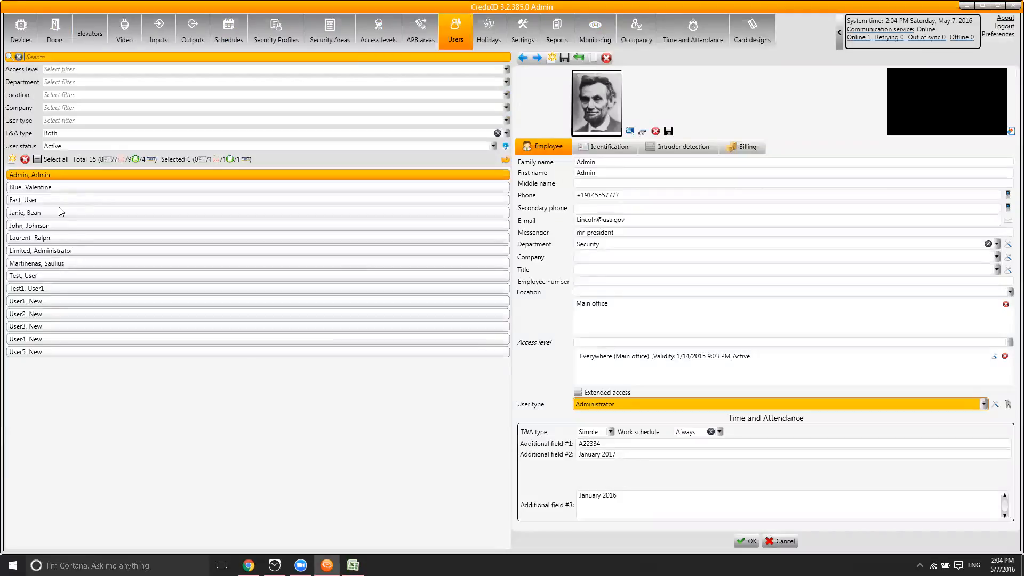
left_click(71, 290)
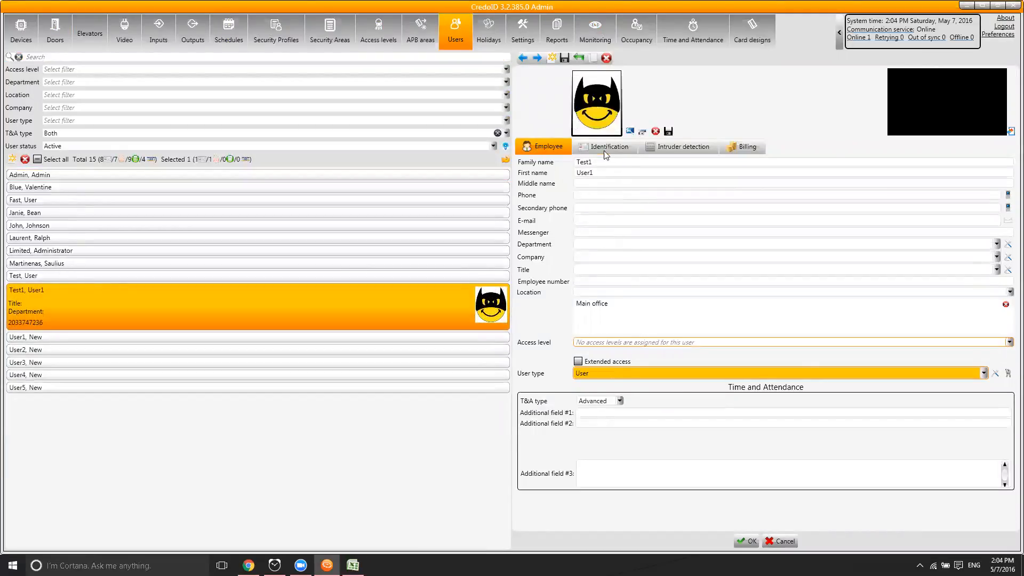
left_click(605, 147)
left_click(541, 196)
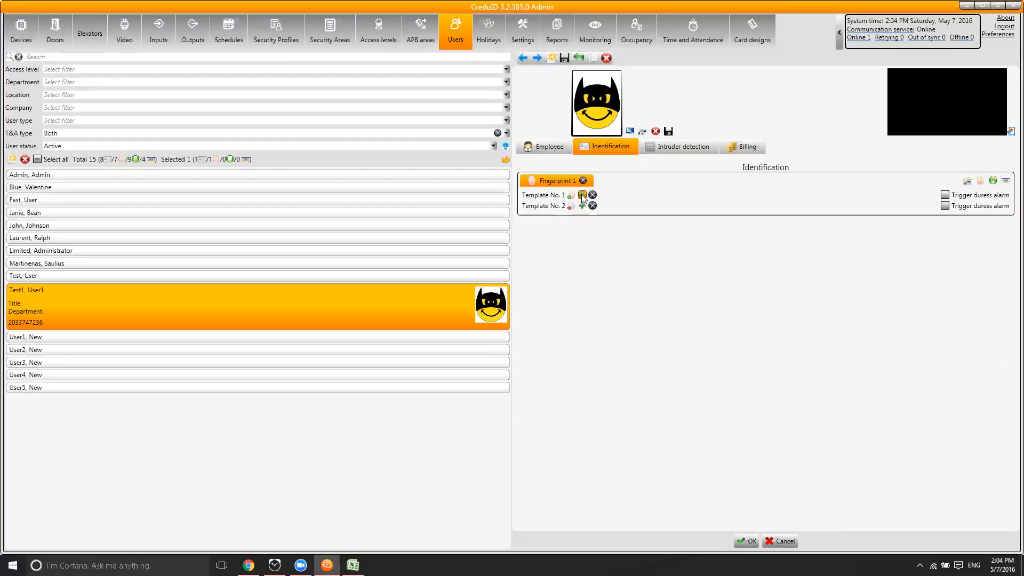
left_click(583, 181)
left_click(749, 541)
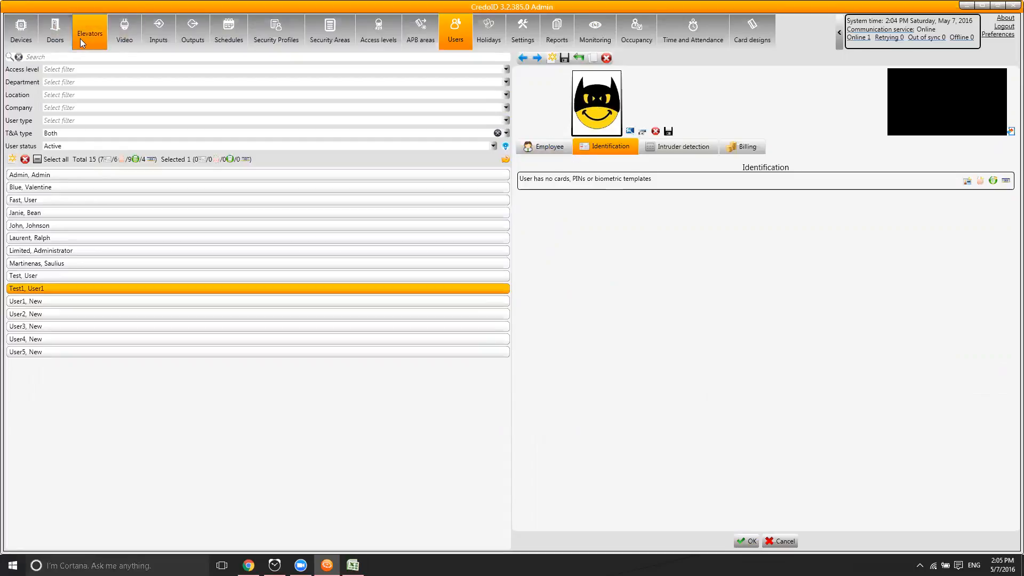
Step: Rename the BioEntry W device to "BioEntry at main gate", save it, and decline uploading the network settings to the controller
left_click(62, 38)
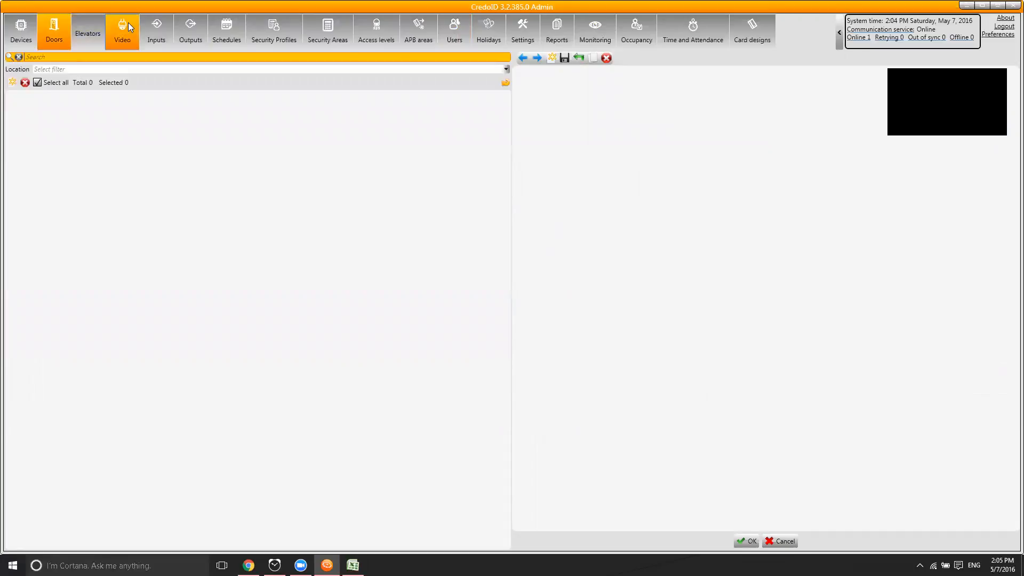
left_click(21, 37)
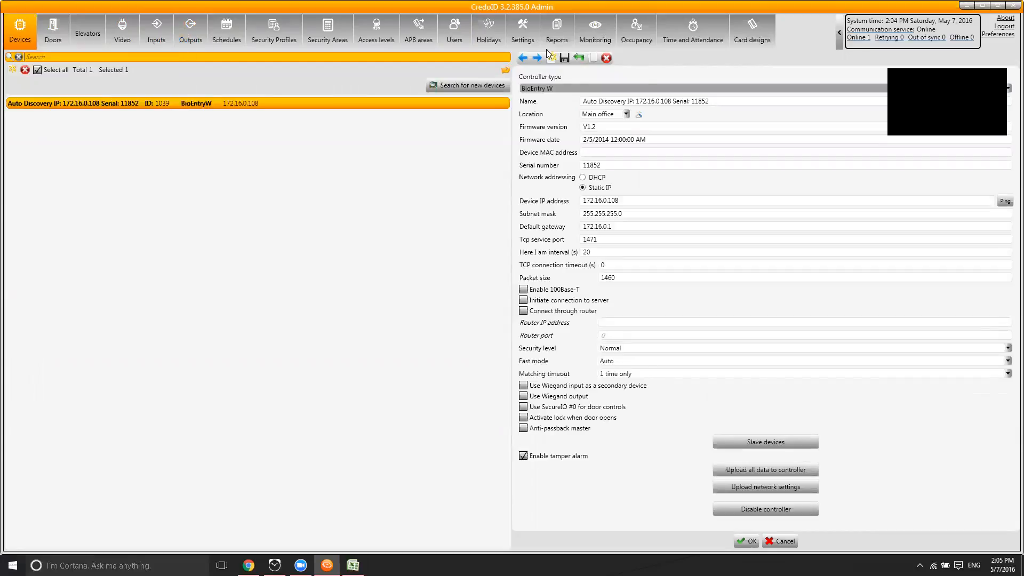
left_click(732, 101)
key("ctrl+a")
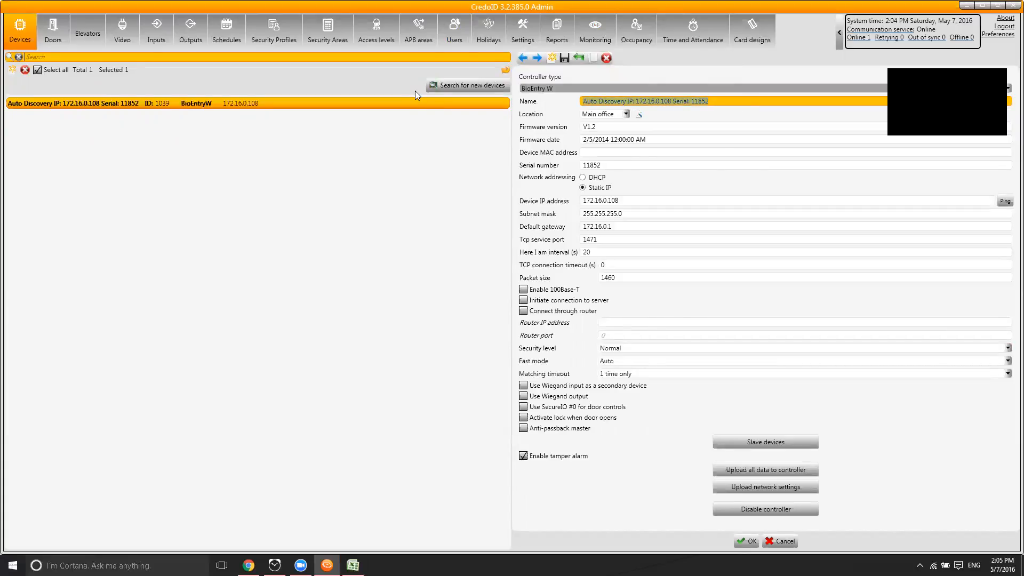
type("BioEn")
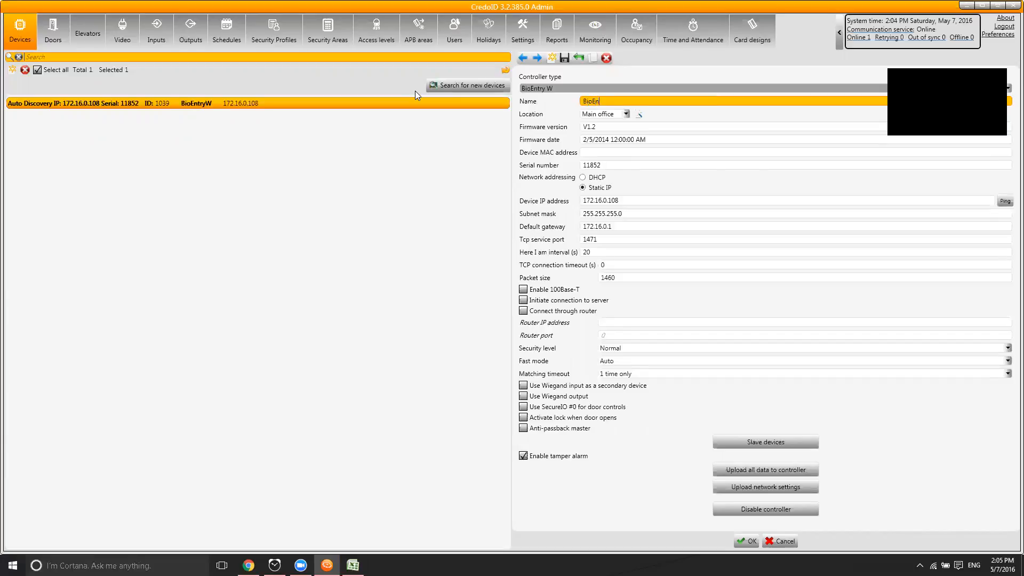
type("try at main gate")
left_click(613, 200)
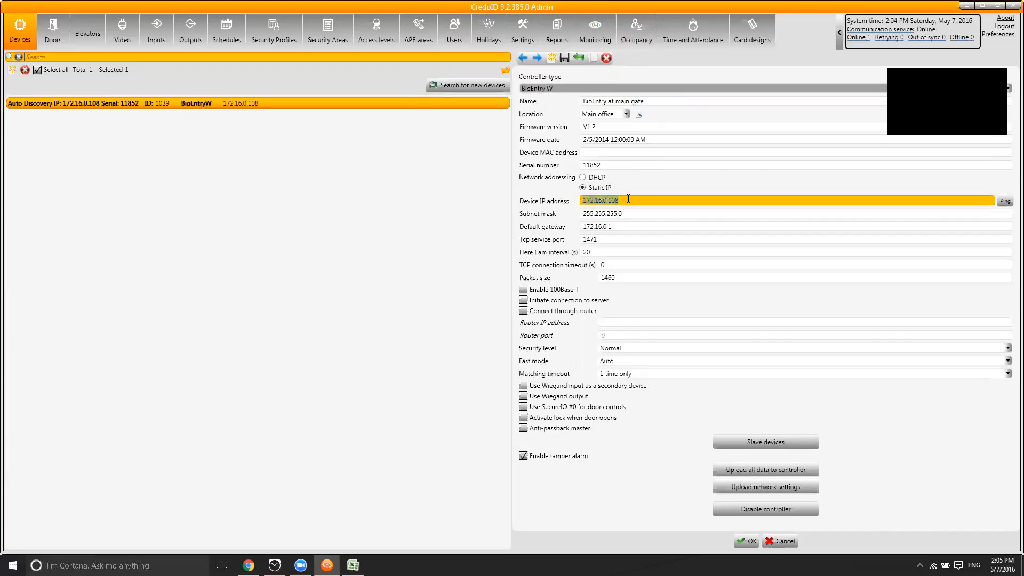
left_click(647, 101)
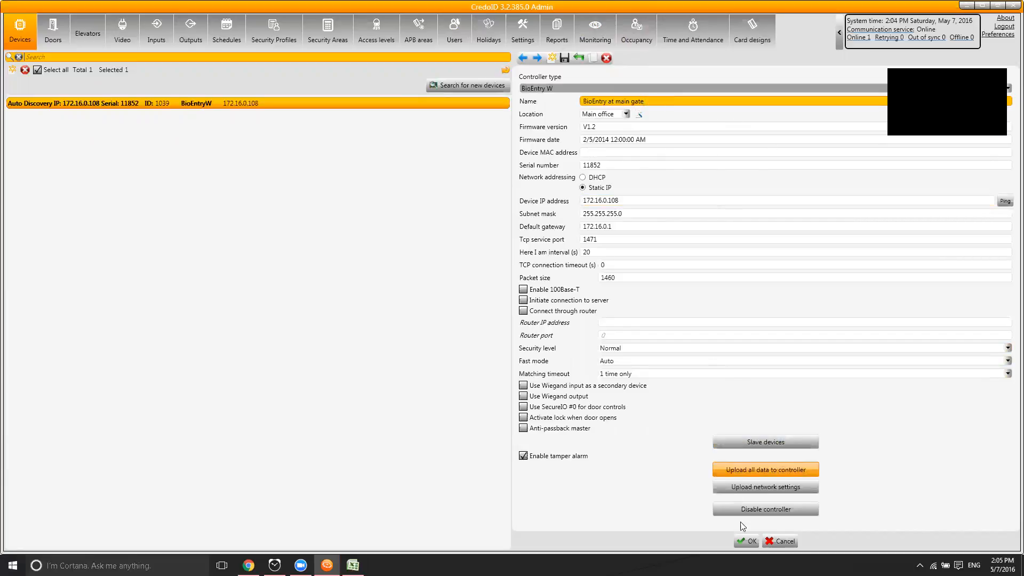
left_click(747, 543)
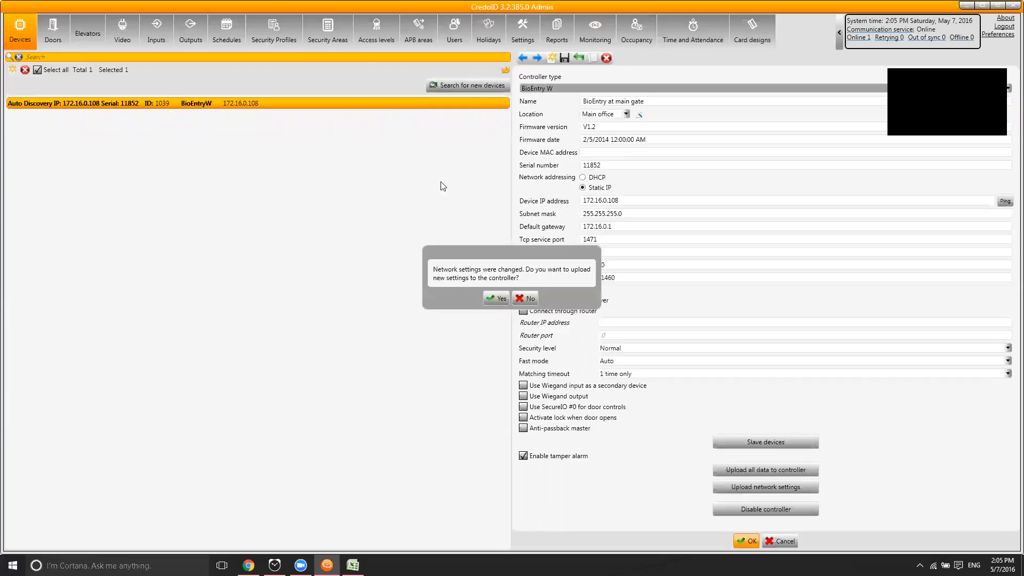
left_click(518, 298)
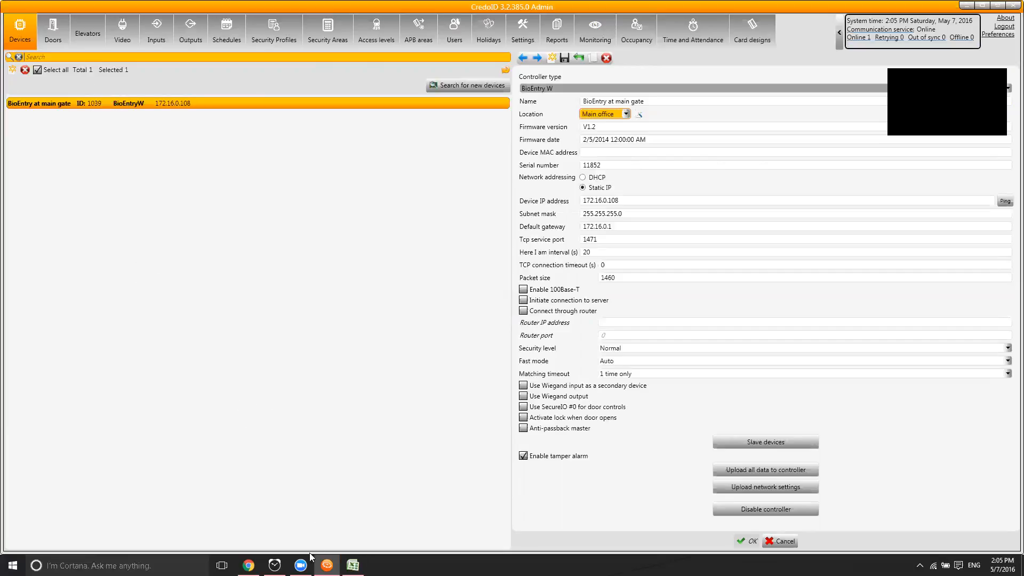
Step: Switch to Alarms & Clock and start the stopwatch
left_click(274, 565)
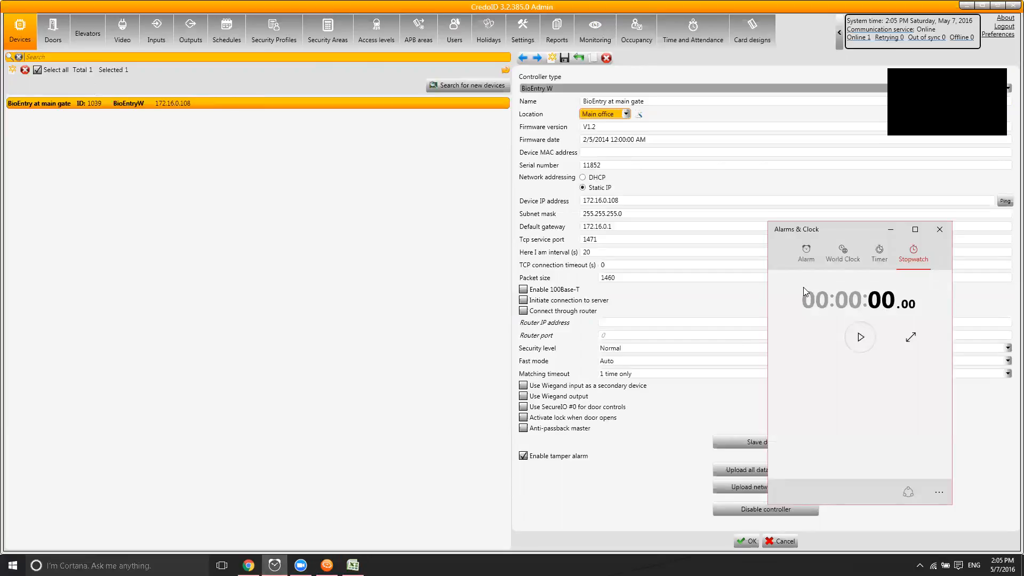
left_click(860, 339)
Step: Return to CredoID and add a new door named "Test door"
left_click(52, 29)
left_click(13, 83)
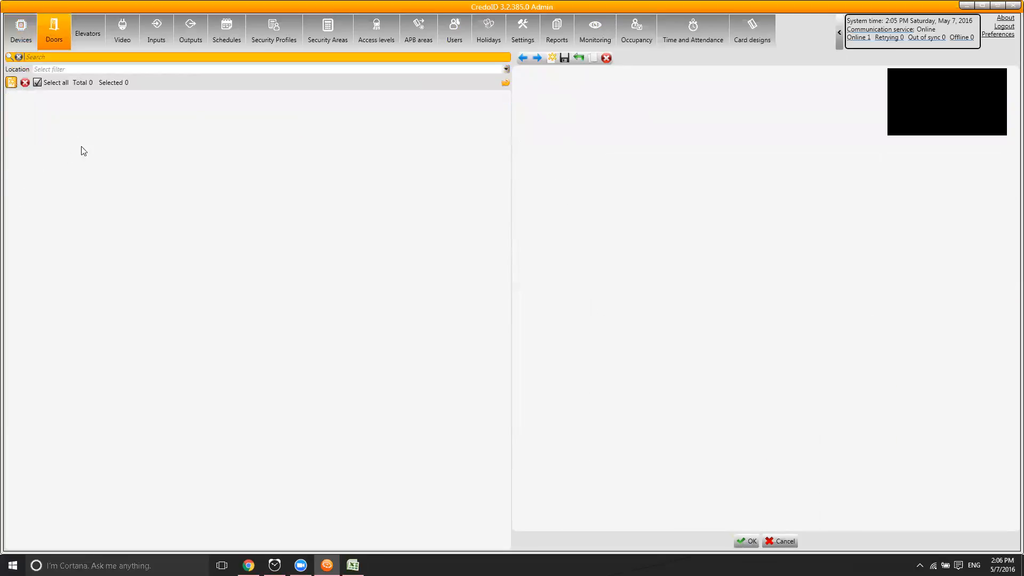
left_click(588, 120)
type("Test")
key("alt+space")
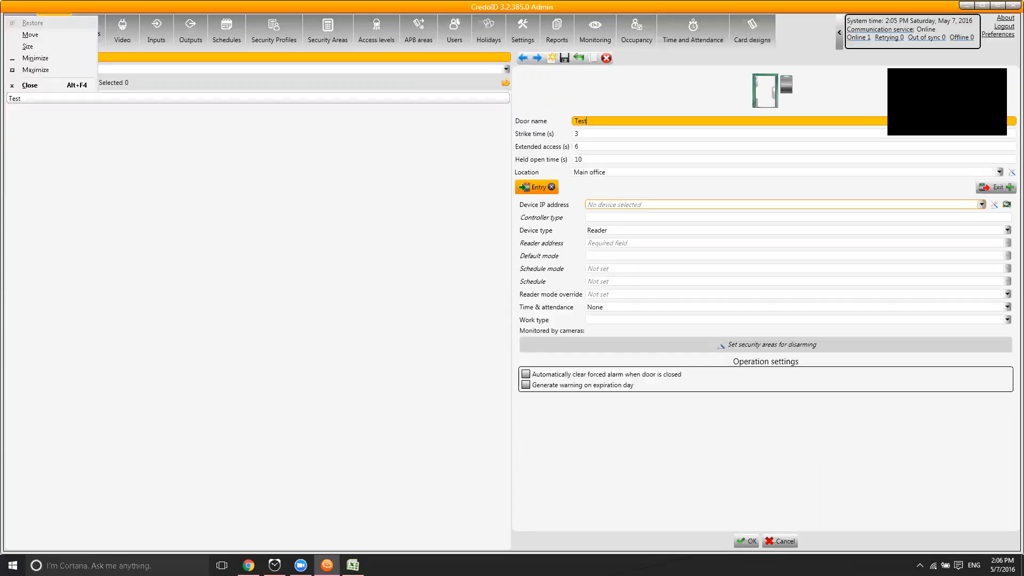
left_click(369, 146)
type("door")
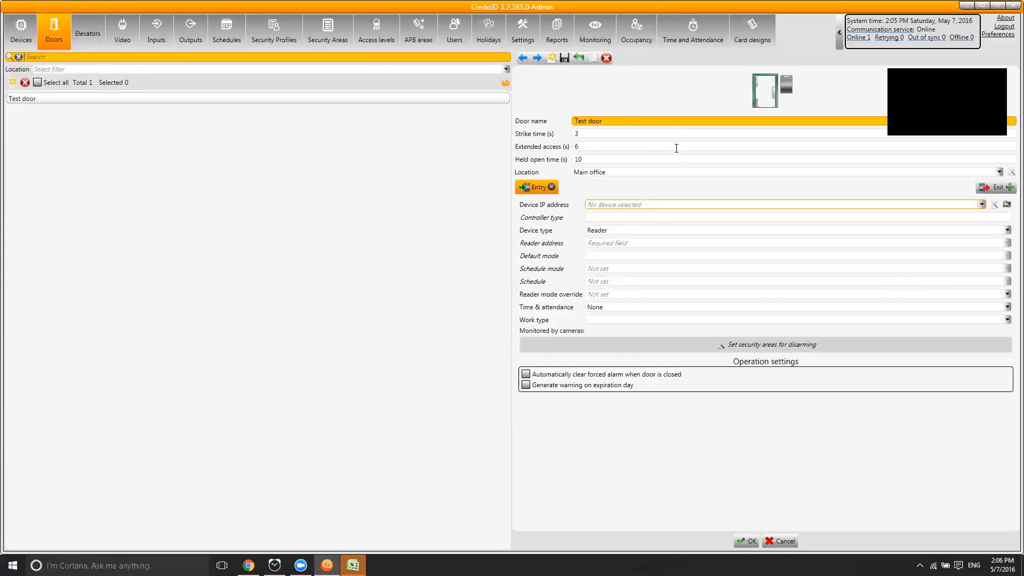
Step: Assign device 172.16.0.108 to Test door's entry, set the default mode to Card or fingerprint, and save the door
left_click(649, 205)
left_click(630, 226)
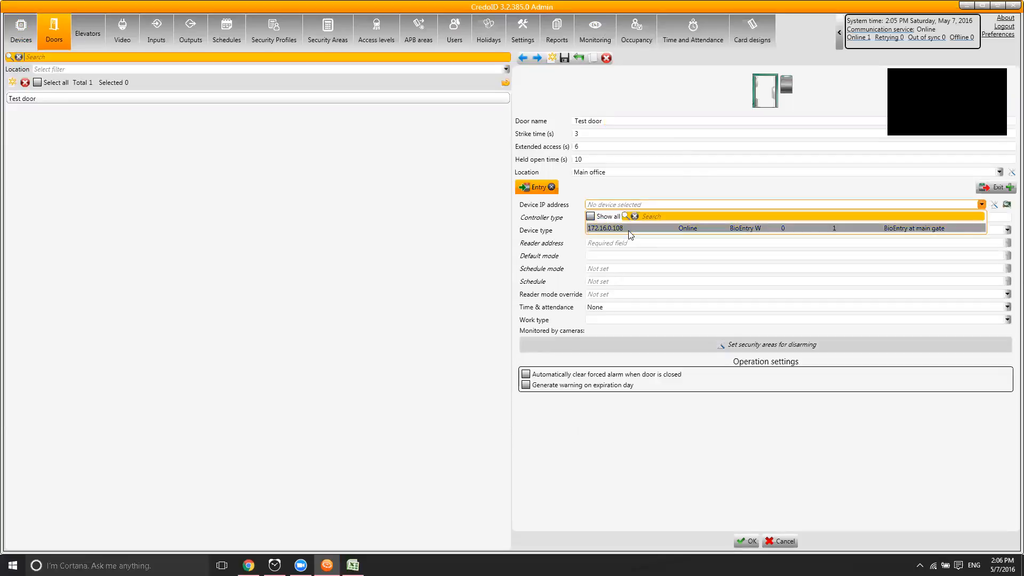
left_click(606, 257)
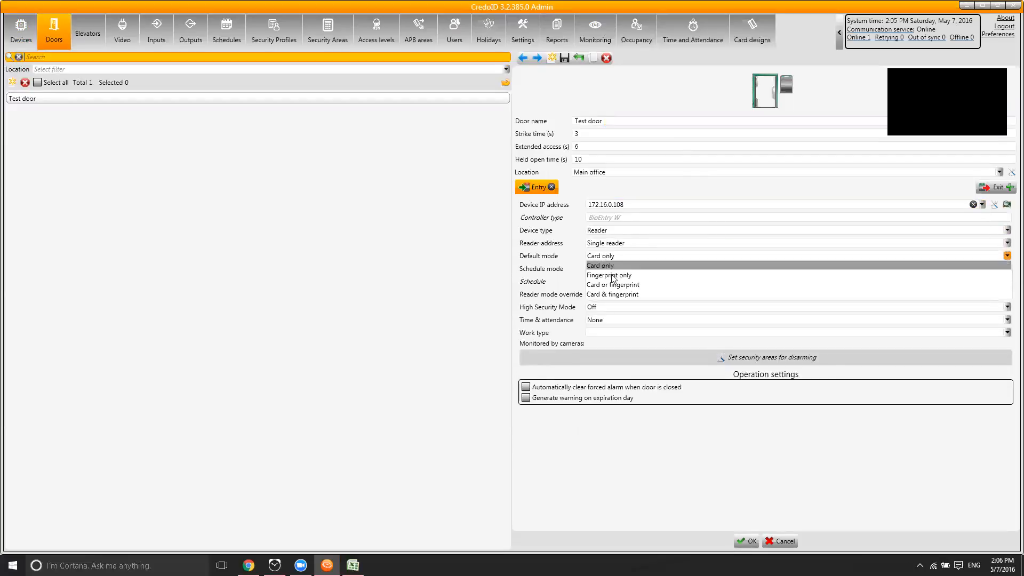
left_click(620, 285)
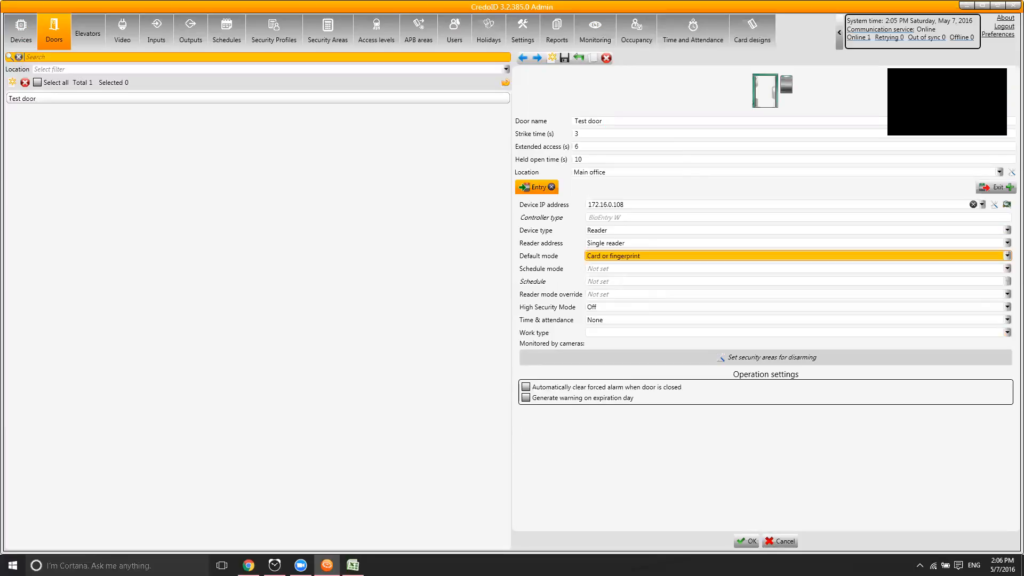
left_click(744, 540)
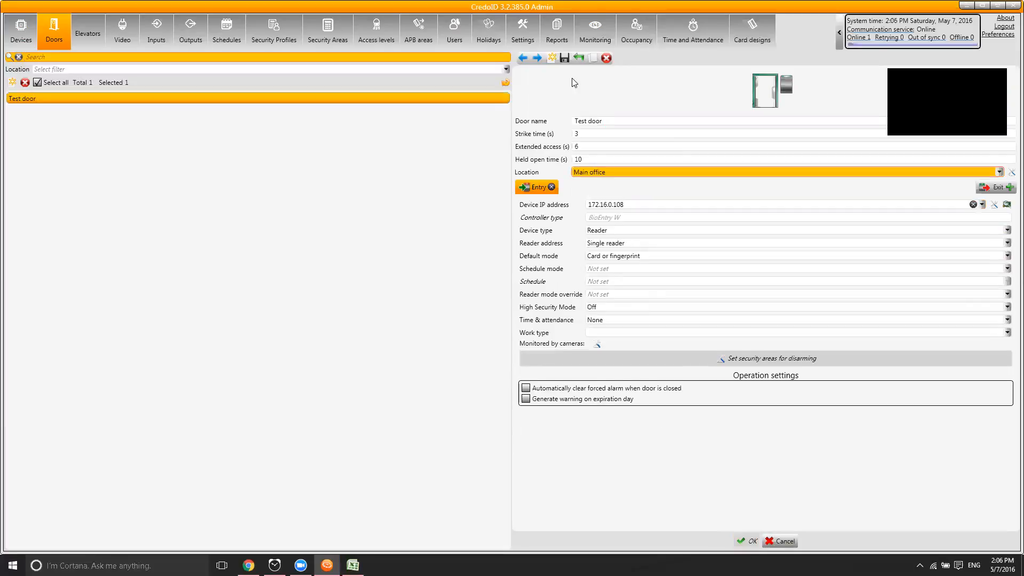
Step: Create a monitoring map named "Floor 1" with the F1 icon and save it
left_click(608, 38)
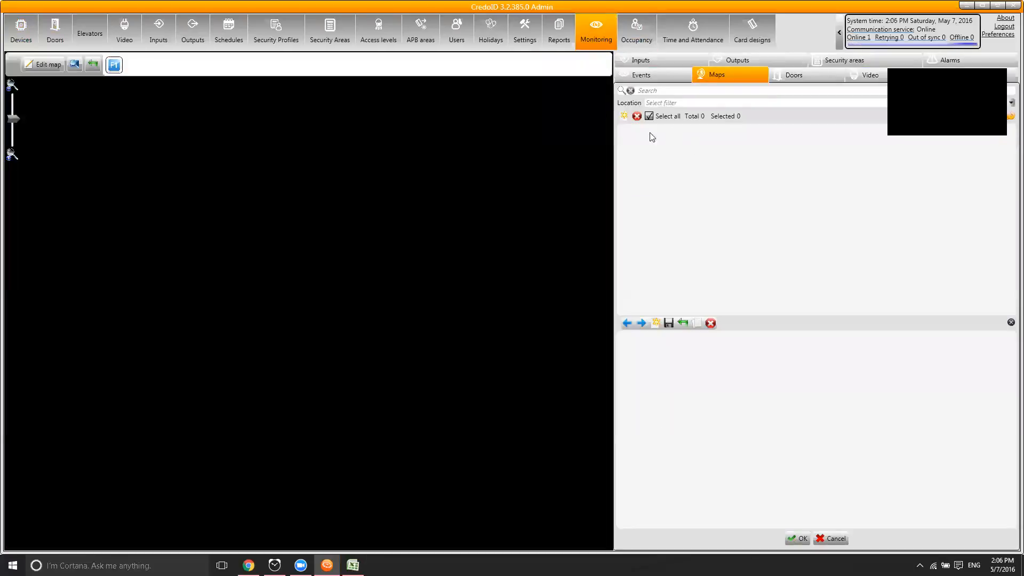
left_click(624, 116)
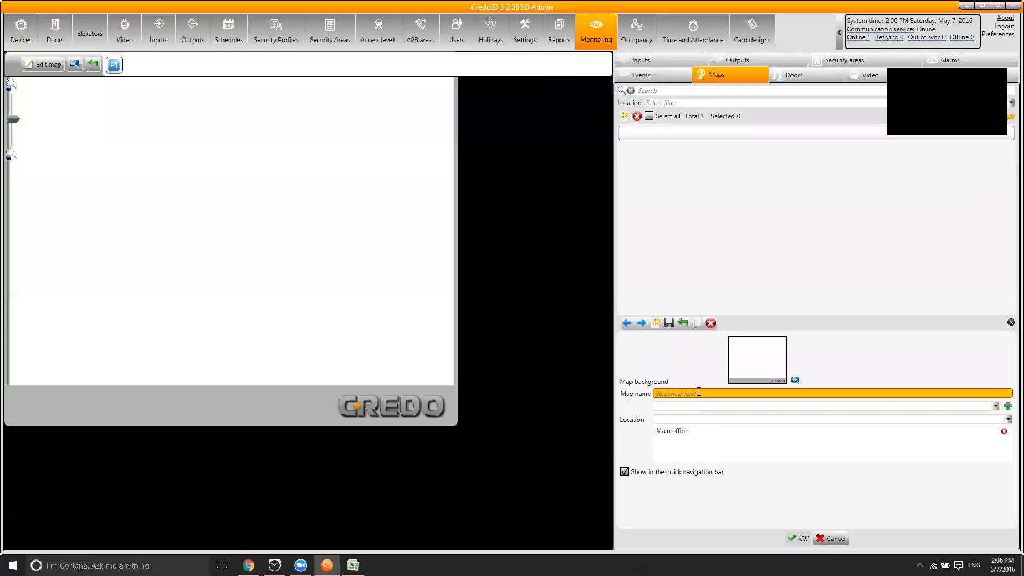
type("Floor 1")
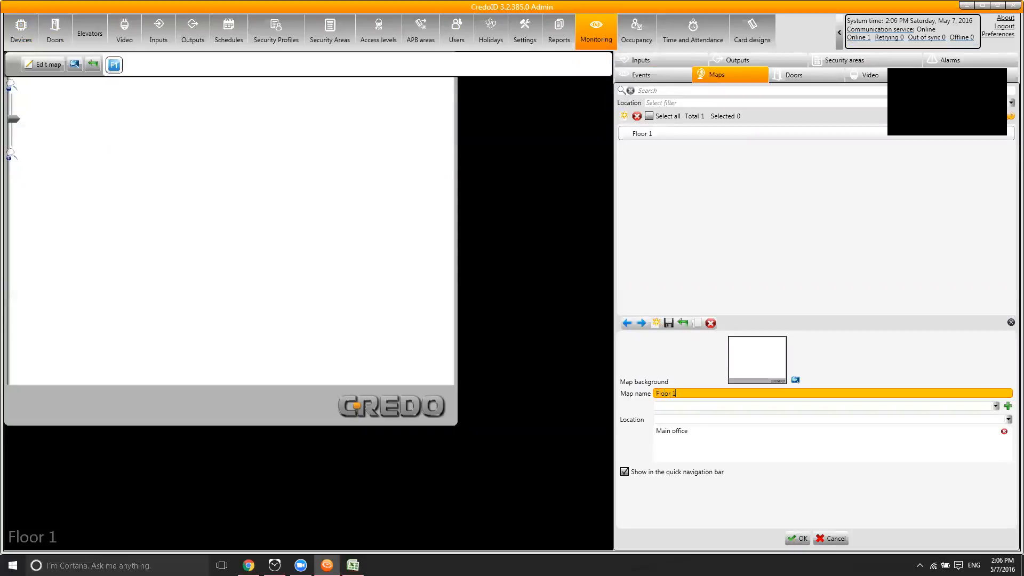
left_click(729, 407)
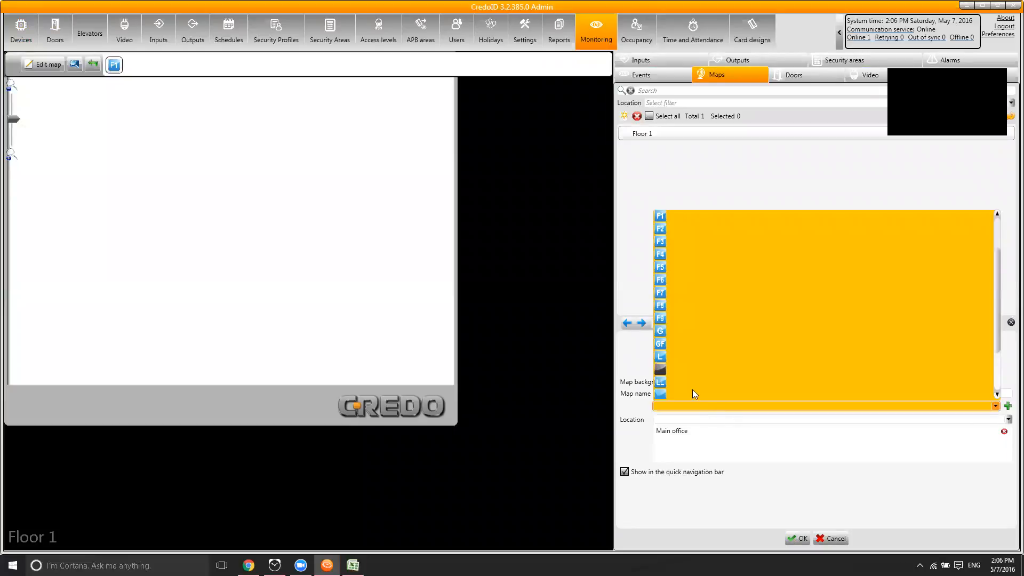
scroll(662, 220, "up", 1)
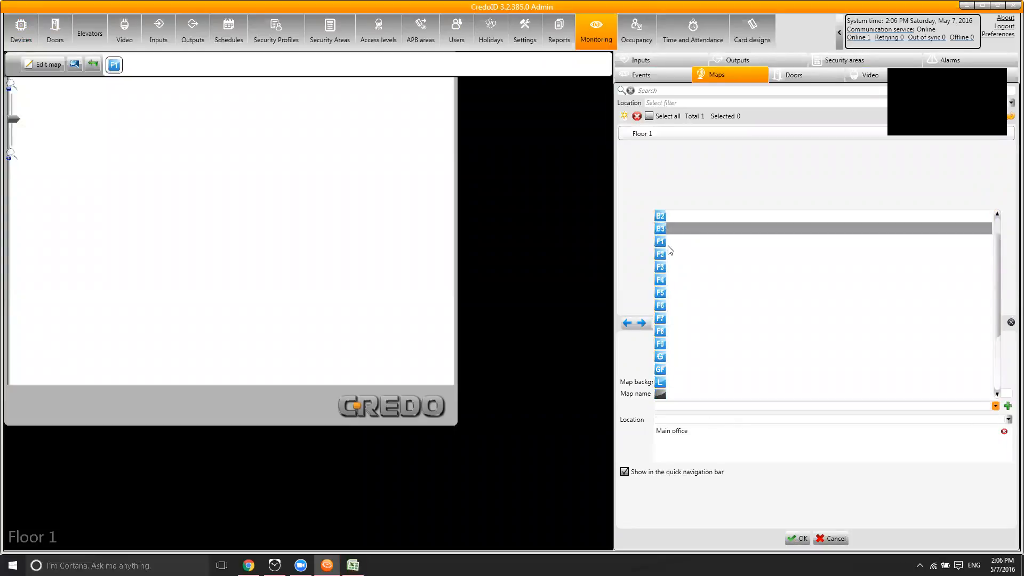
left_click(667, 247)
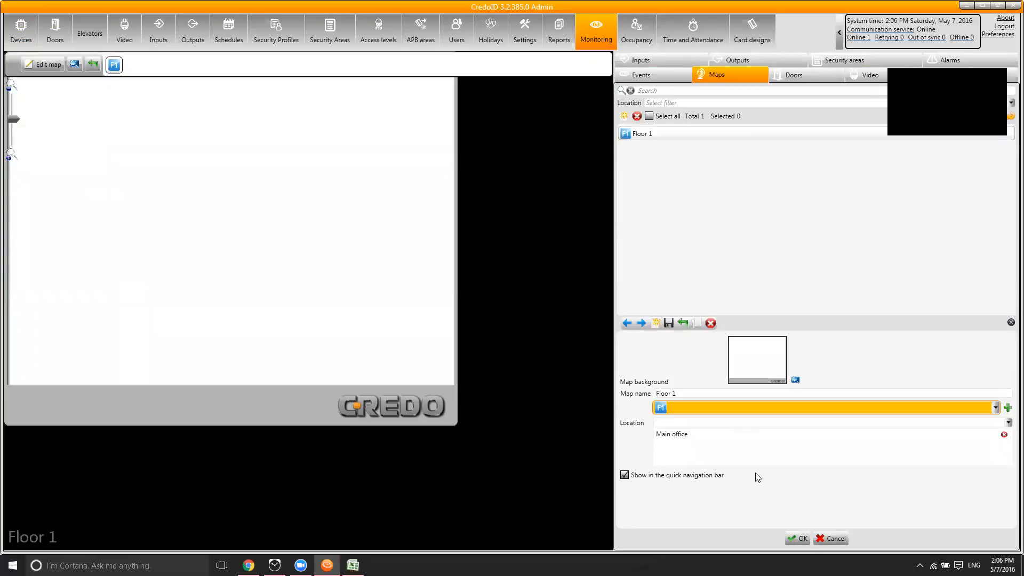
left_click(796, 540)
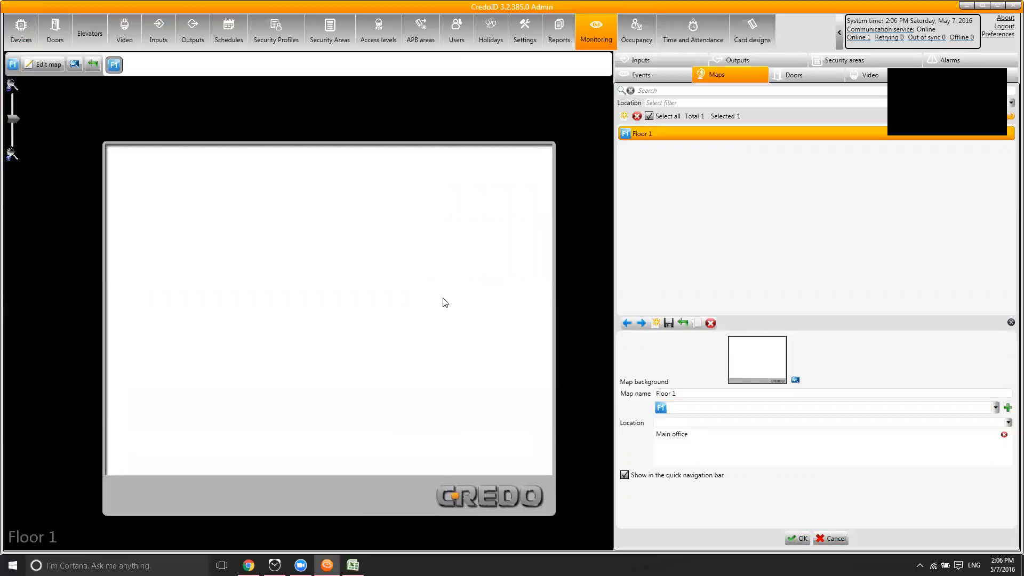
Step: Place Test door on the Floor 1 map and finish editing the map
left_click(803, 75)
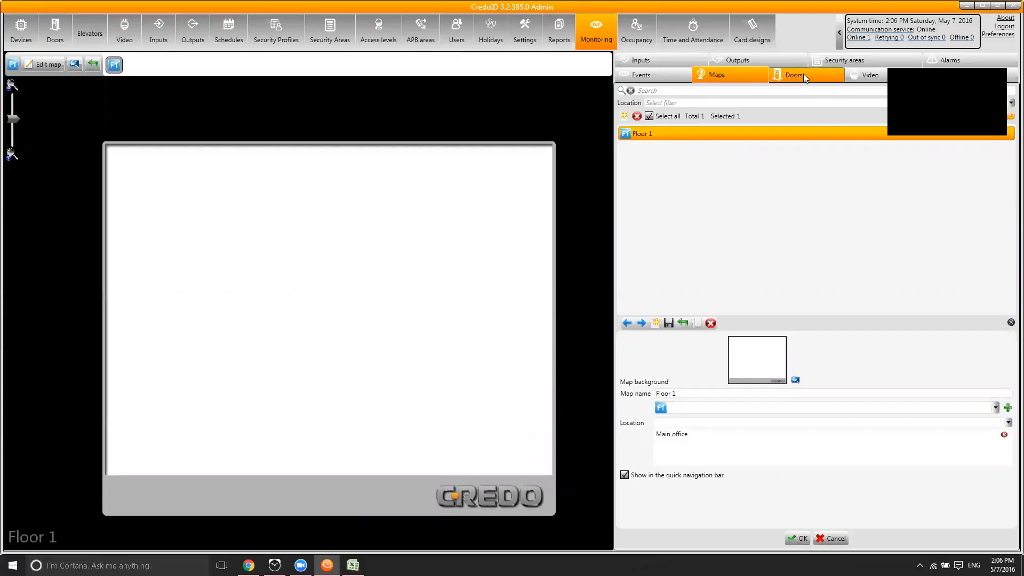
left_click(43, 64)
left_click_drag(701, 131, 265, 322)
left_click(34, 59)
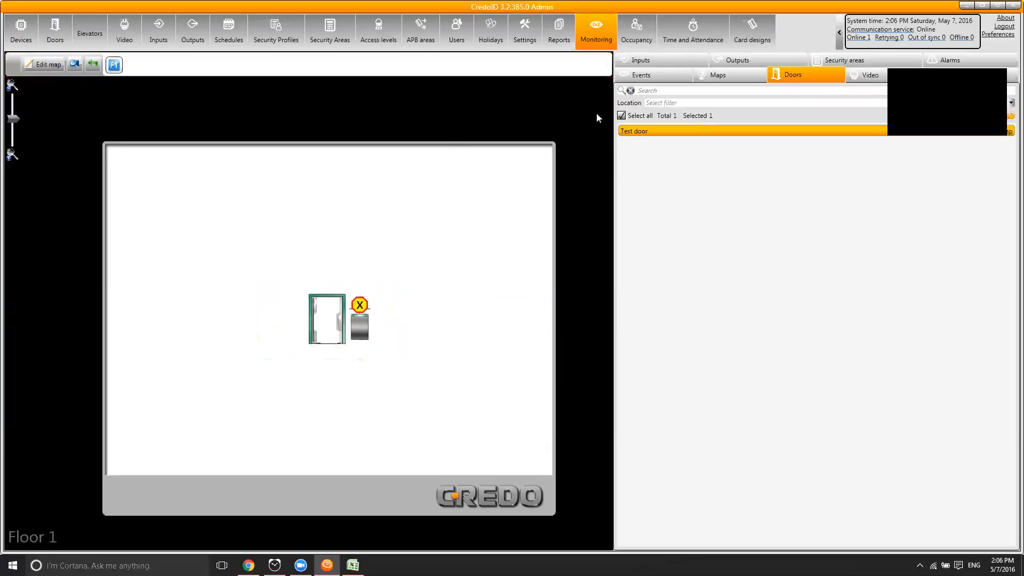
Step: Display the monitoring events and grant access through Test door's reader on the map, closing the reader management dialog
left_click(652, 74)
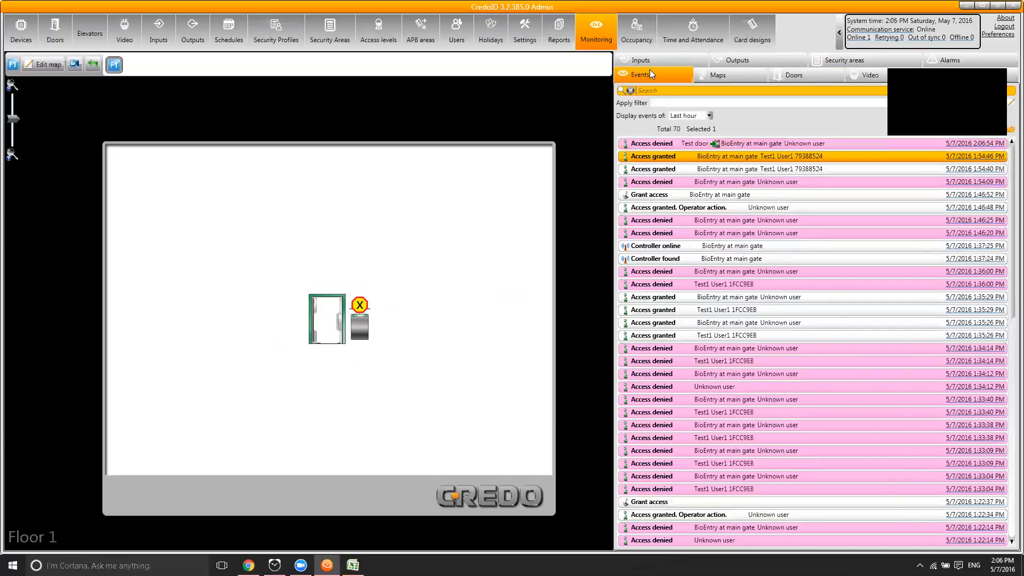
left_click(360, 328)
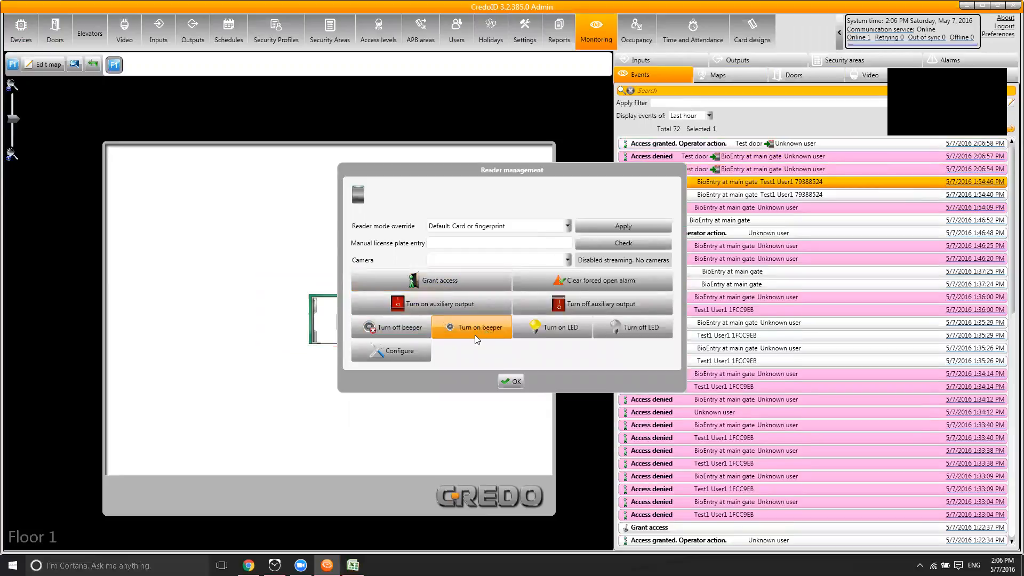
left_click(512, 381)
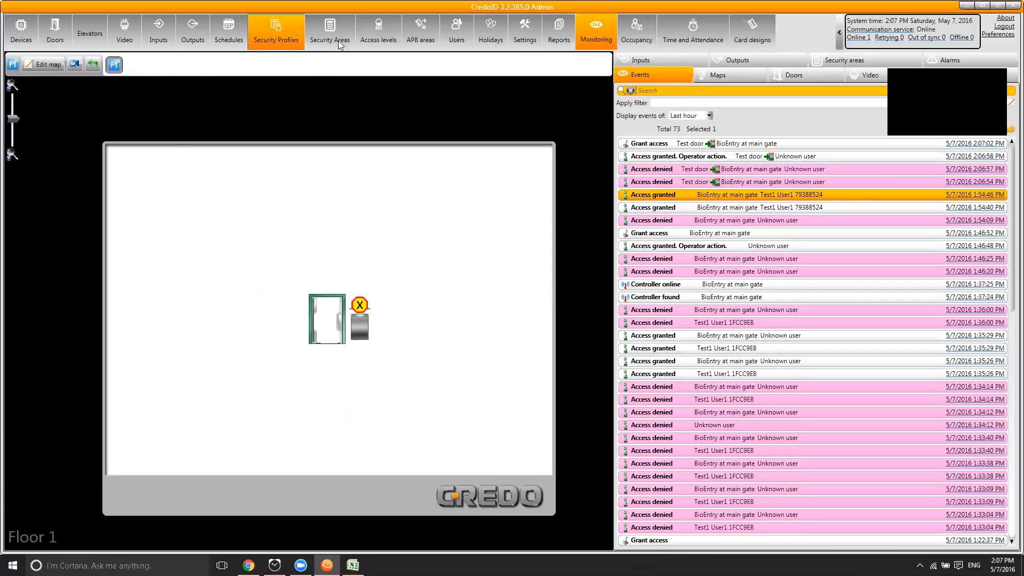
Step: Add a new user with the family name "Speed" and first name "User"
left_click(458, 36)
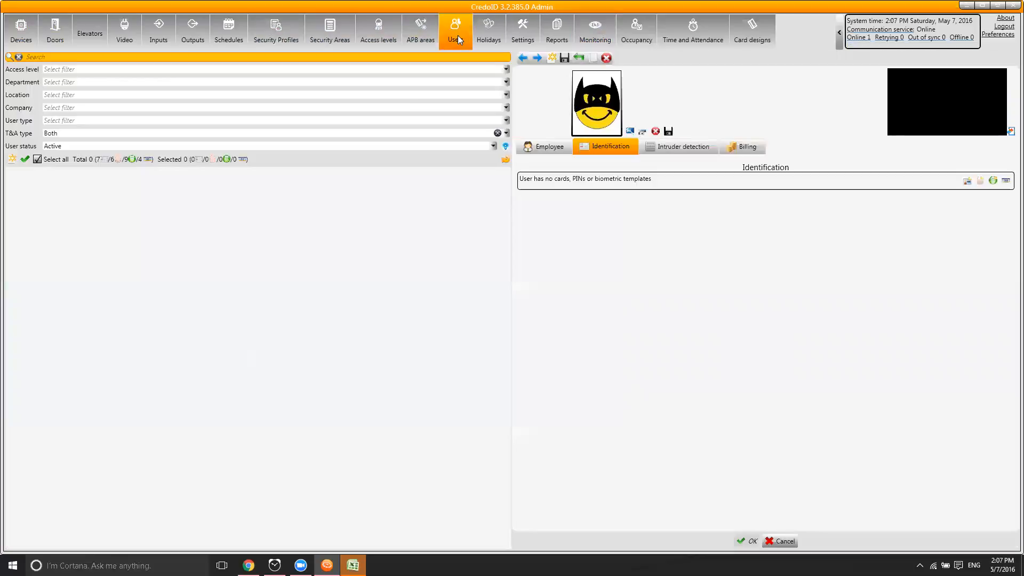
left_click(11, 159)
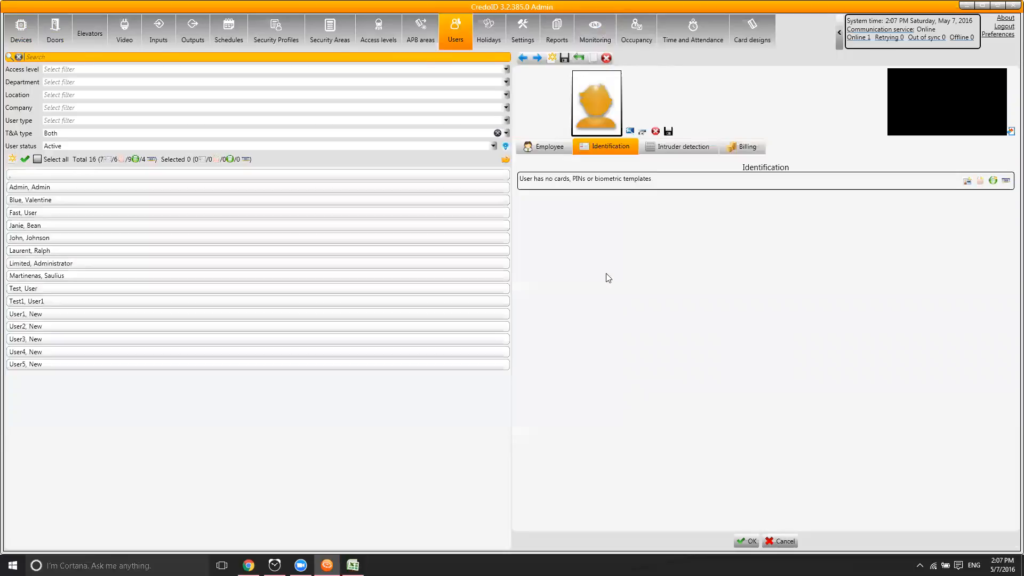
left_click(548, 145)
left_click(585, 164)
type("Speed")
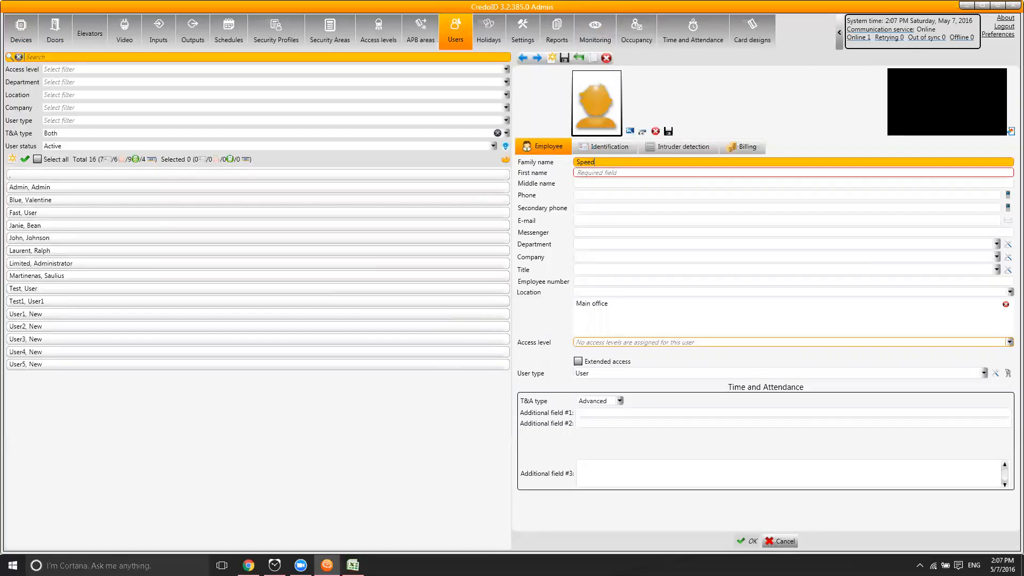
left_click(637, 173)
type("User")
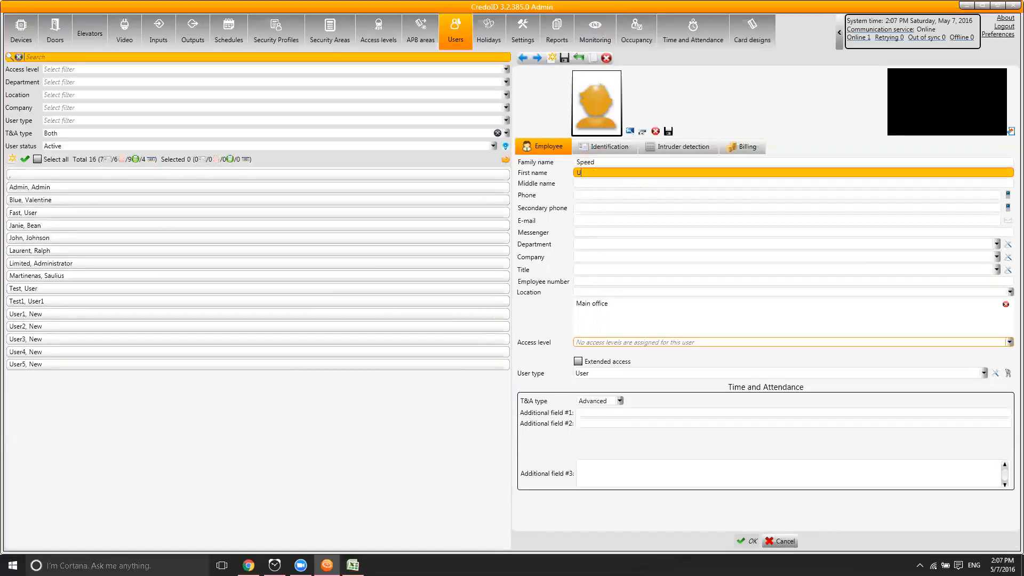
Step: Assign the Everywhere access level to the new user, save the record, and reopen it from the user list
left_click(613, 342)
left_click(613, 352)
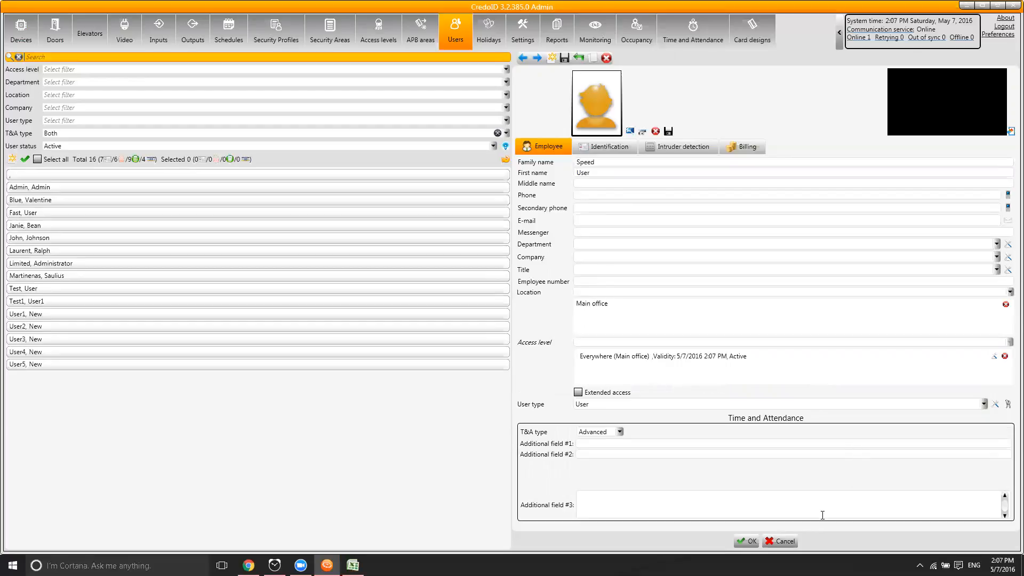
left_click(749, 542)
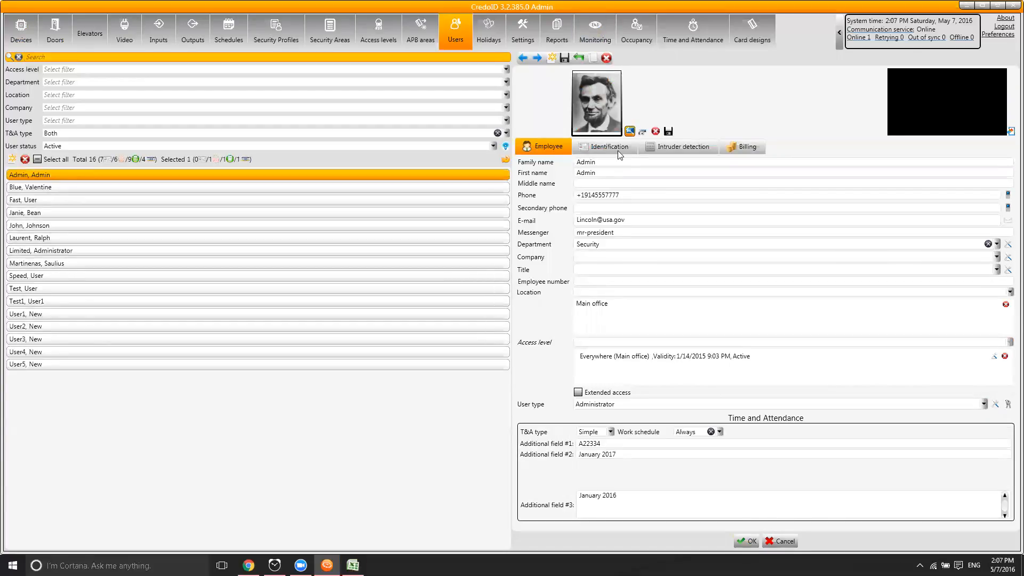
left_click(61, 279)
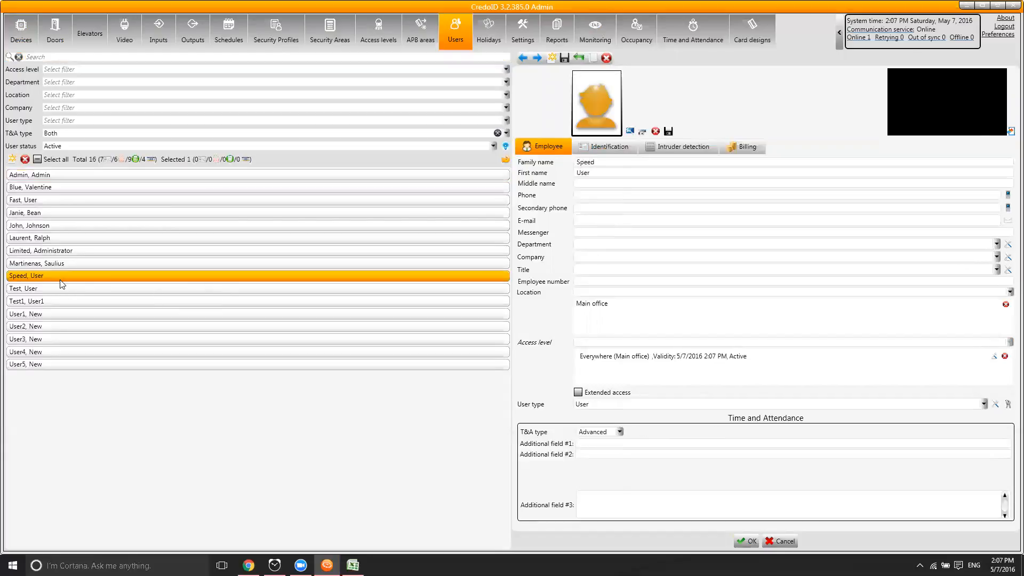
Step: Add a 32 bit format card to the new user's identification, fill its card number from a reader scan, and save the record
left_click(602, 147)
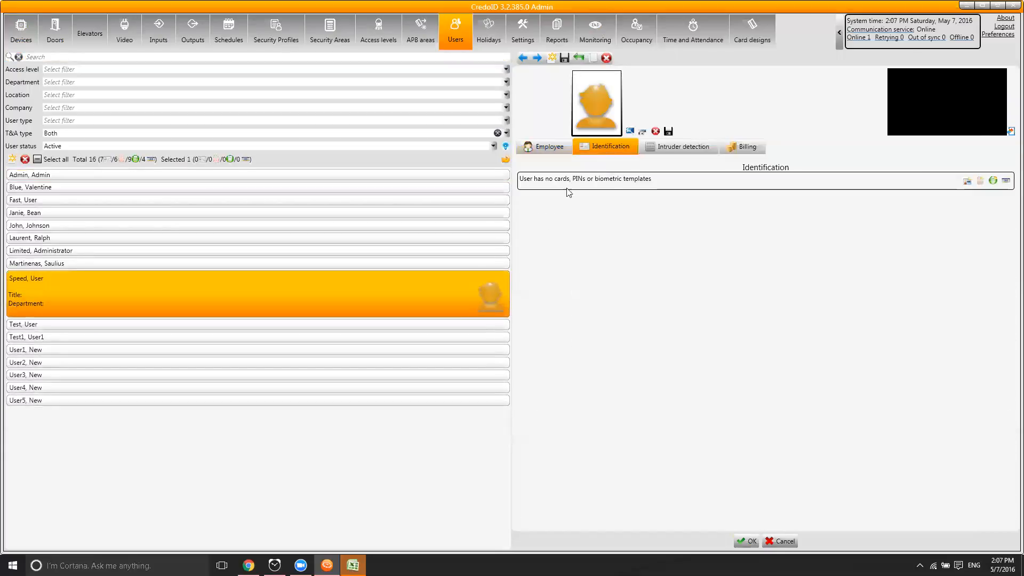
left_click(967, 181)
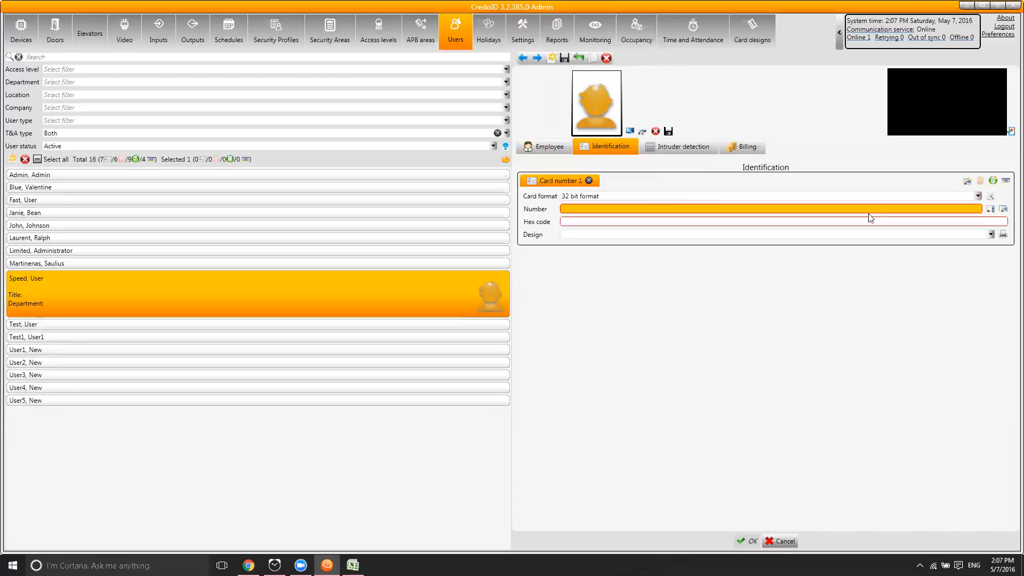
left_click(990, 209)
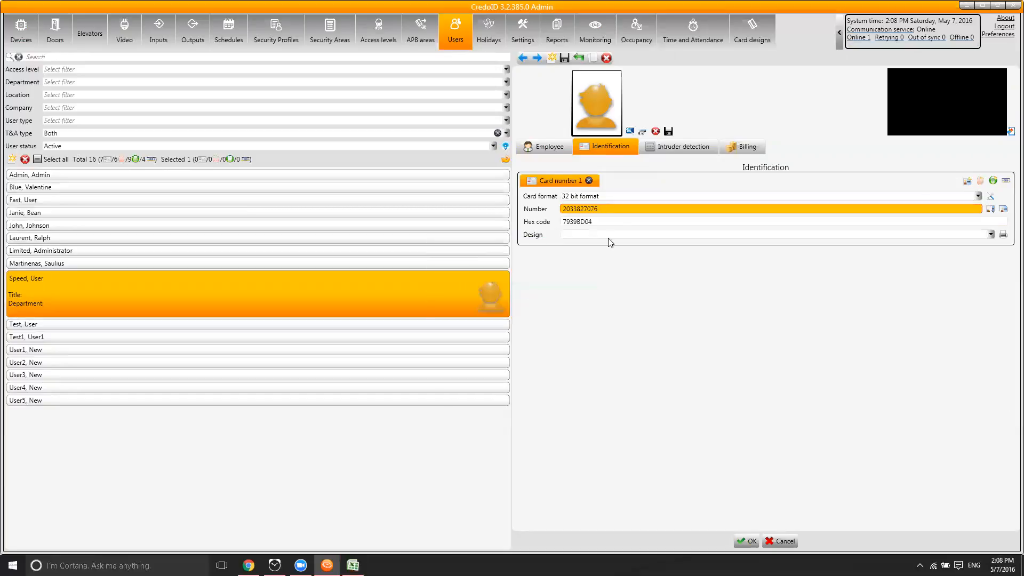
left_click(750, 532)
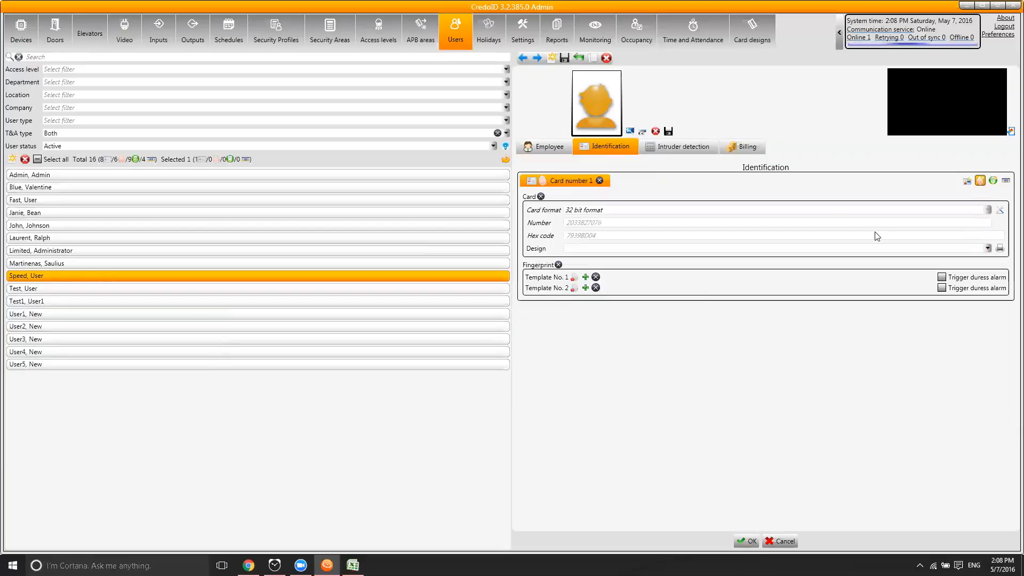
Step: Scan fingerprint Template No. 1 for the new user with the Exit reader at Test door and save the scan
left_click(586, 277)
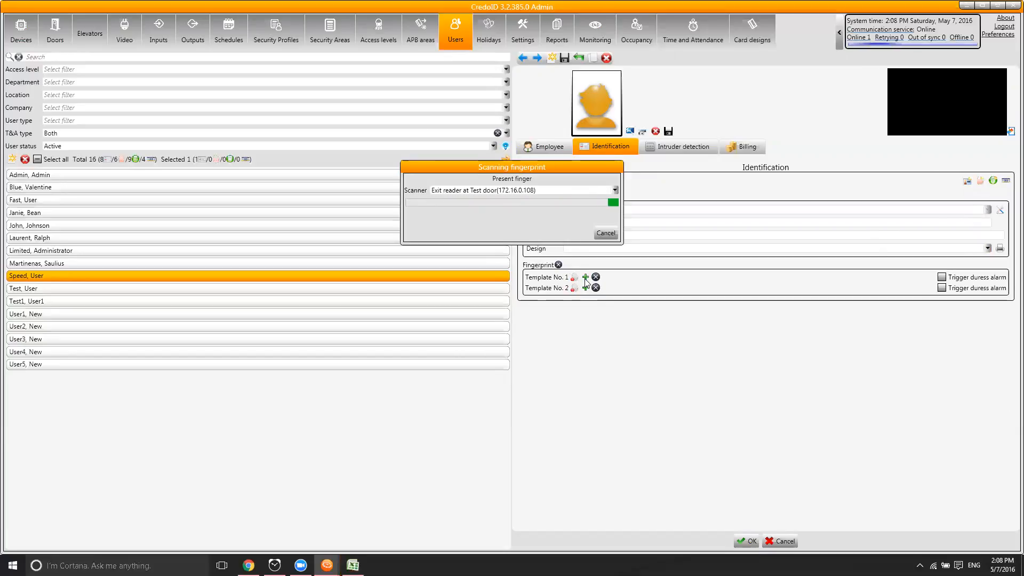
left_click(524, 223)
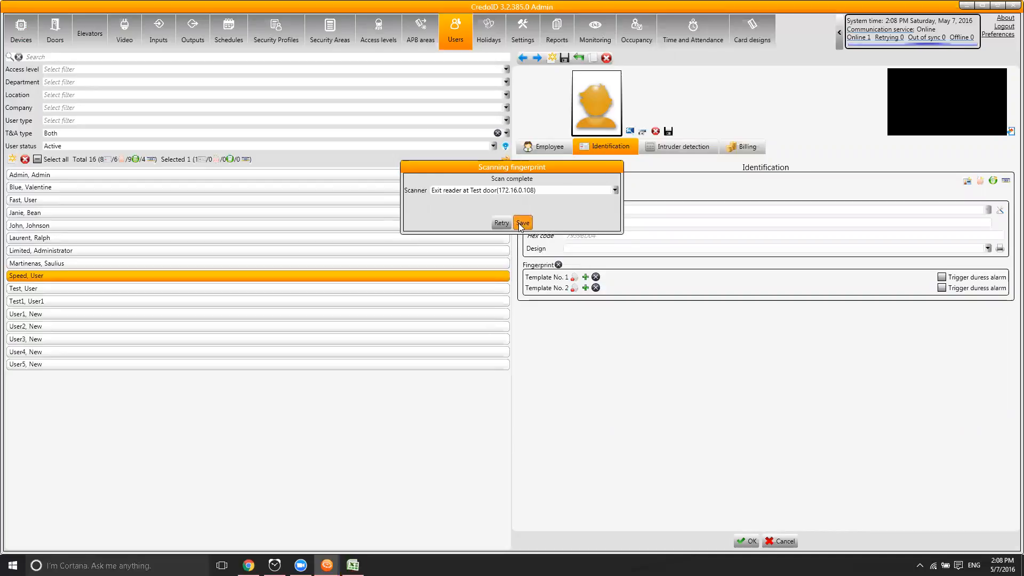
left_click(522, 223)
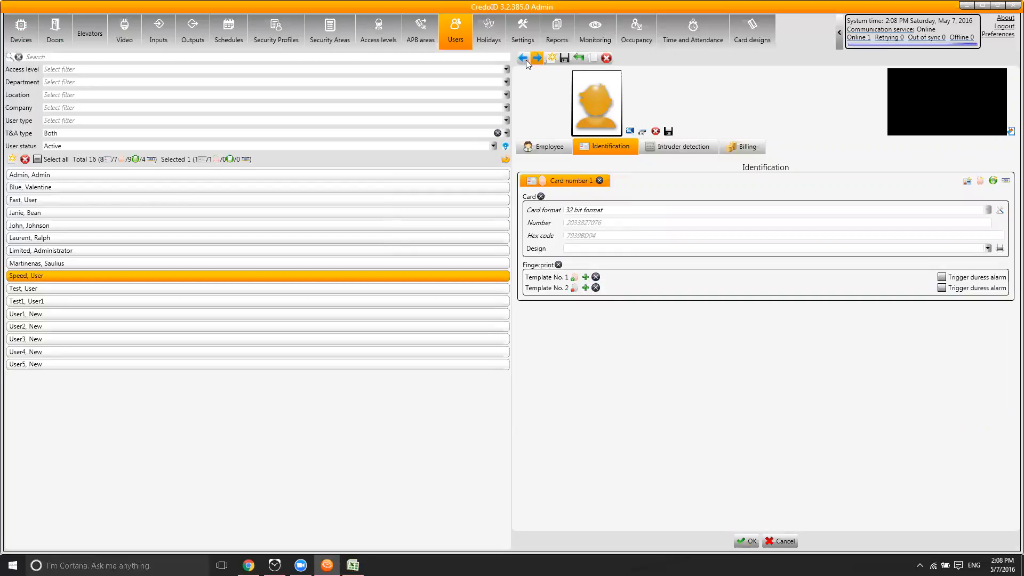
Step: Display the monitoring events and expand the new user's access granted event at Test door to examine its details
left_click(603, 32)
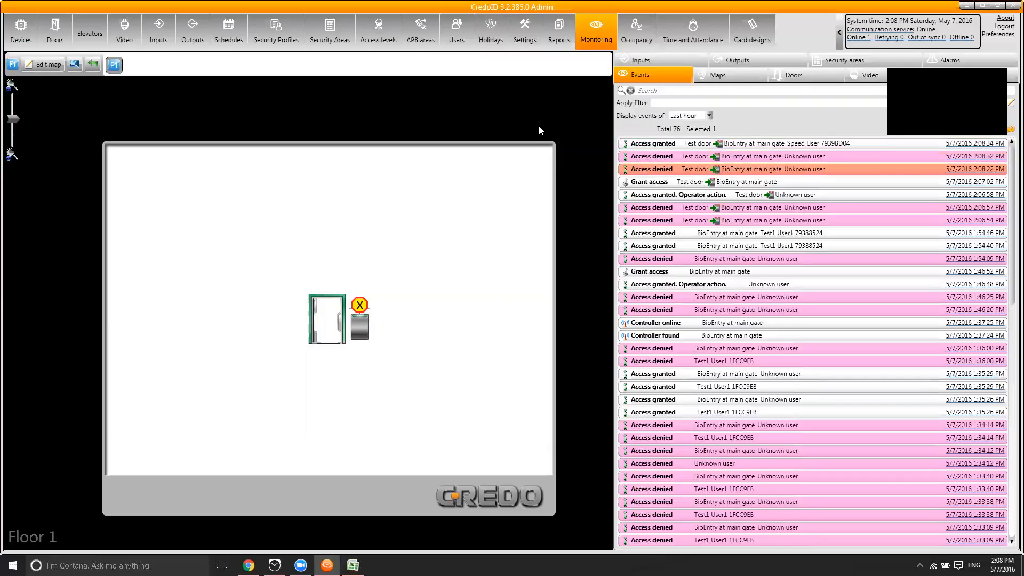
left_click(834, 146)
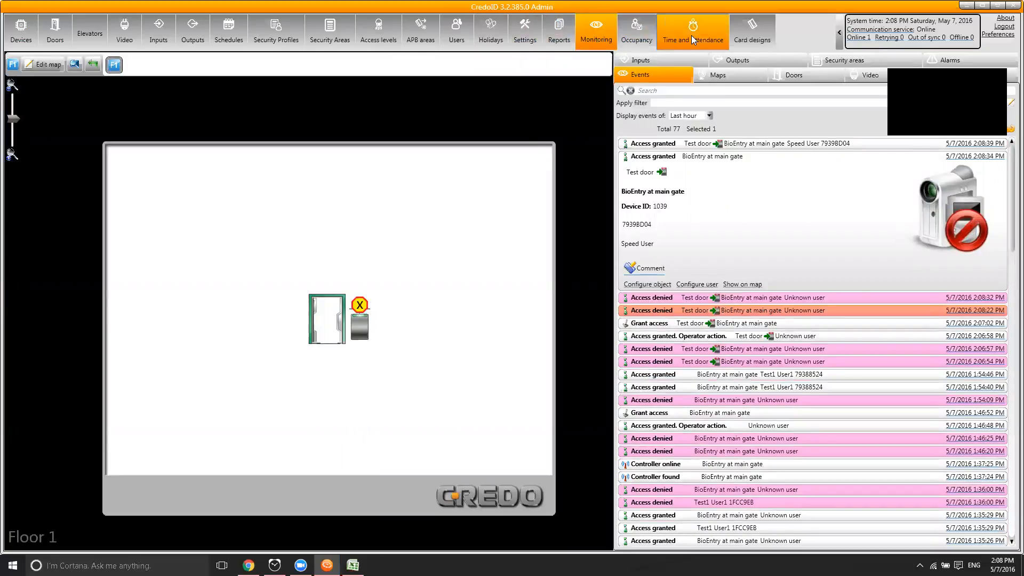
Step: Run an immediate database backup from the system settings and dismiss the completion message
left_click(516, 46)
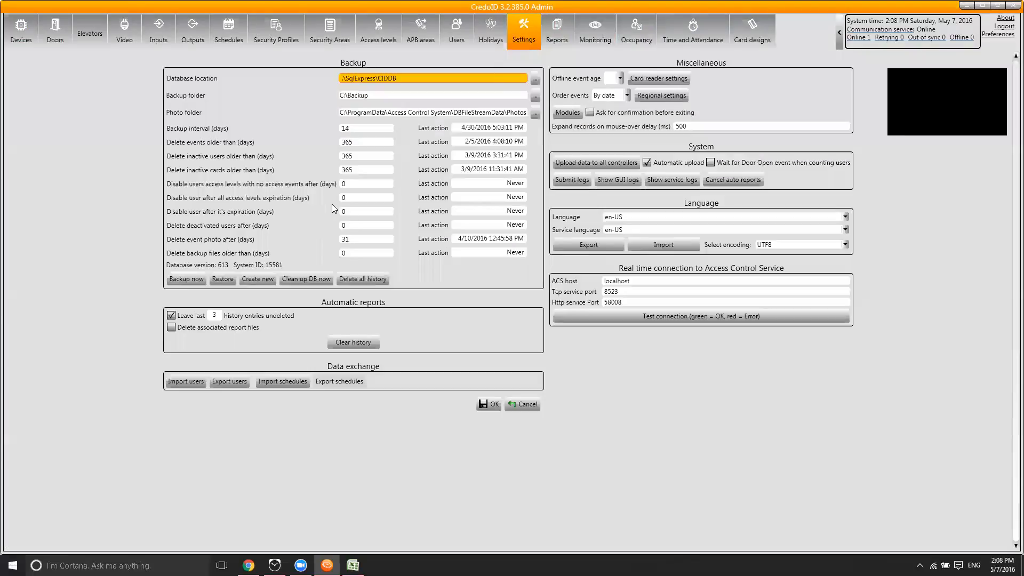
left_click(188, 281)
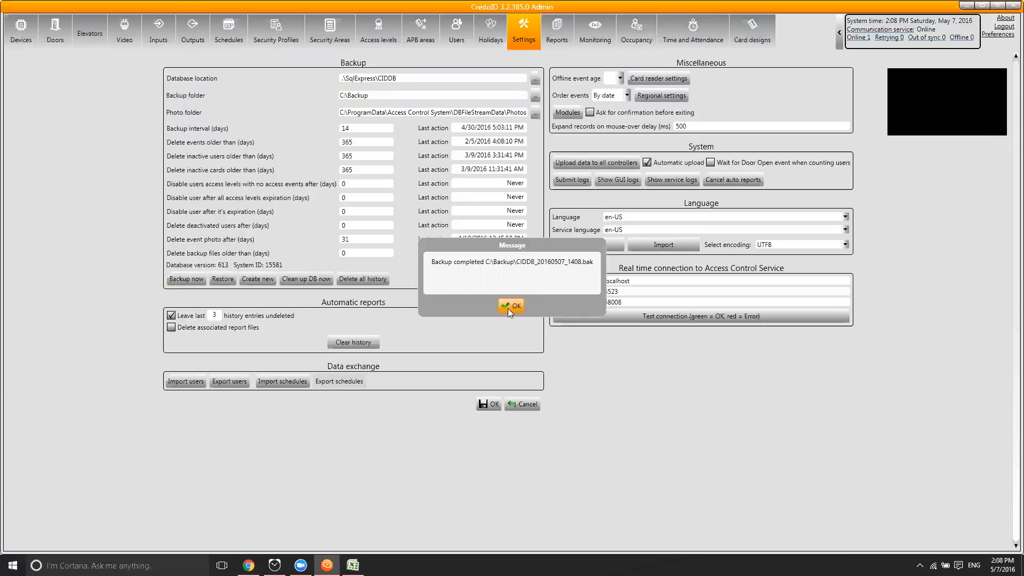
left_click(509, 306)
Step: Switch to the Alarms & Clock stopwatch and pause the running time
left_click(277, 564)
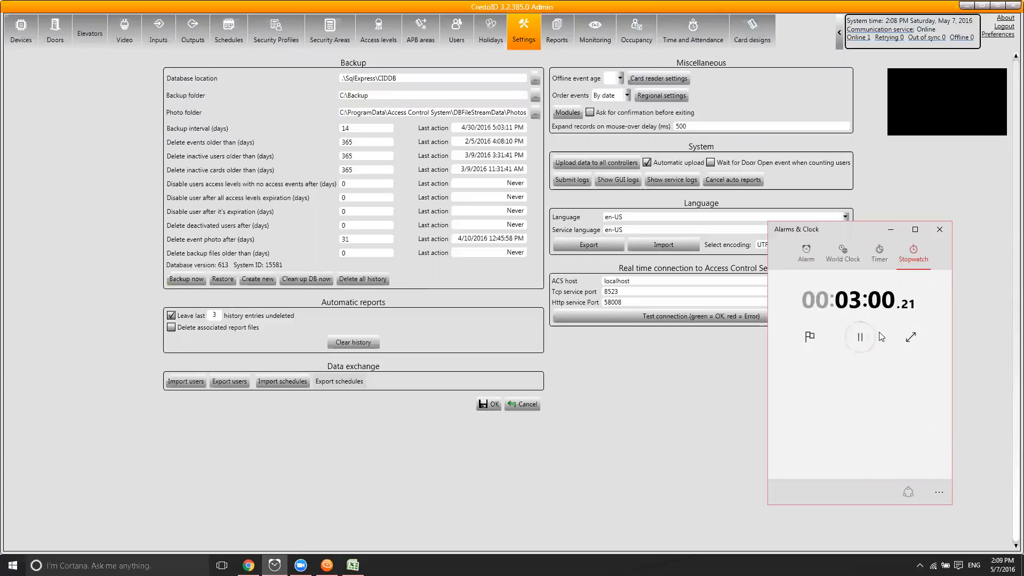
left_click(858, 340)
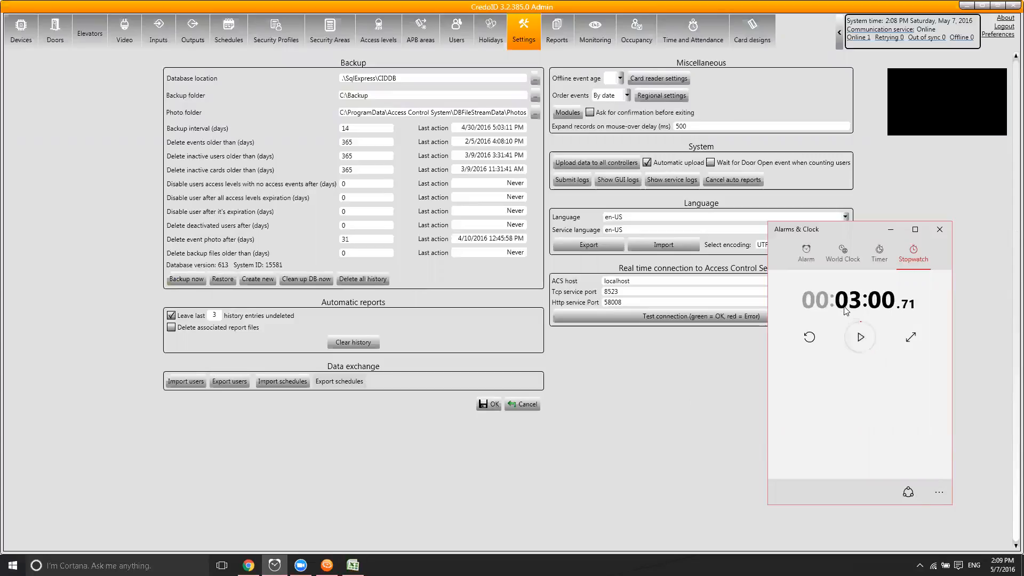